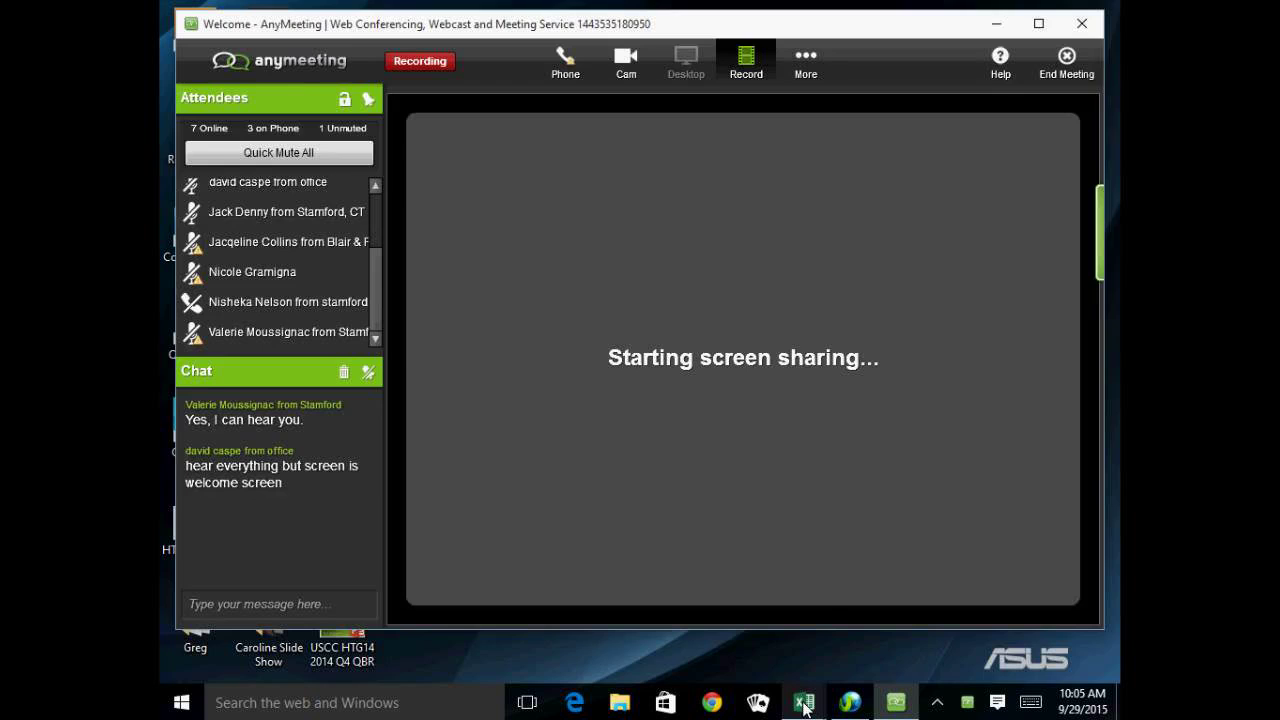
Step: Start AnyMeeting screen sharing and bring up the Excel workbook previews on the taskbar
mouse_move(803, 702)
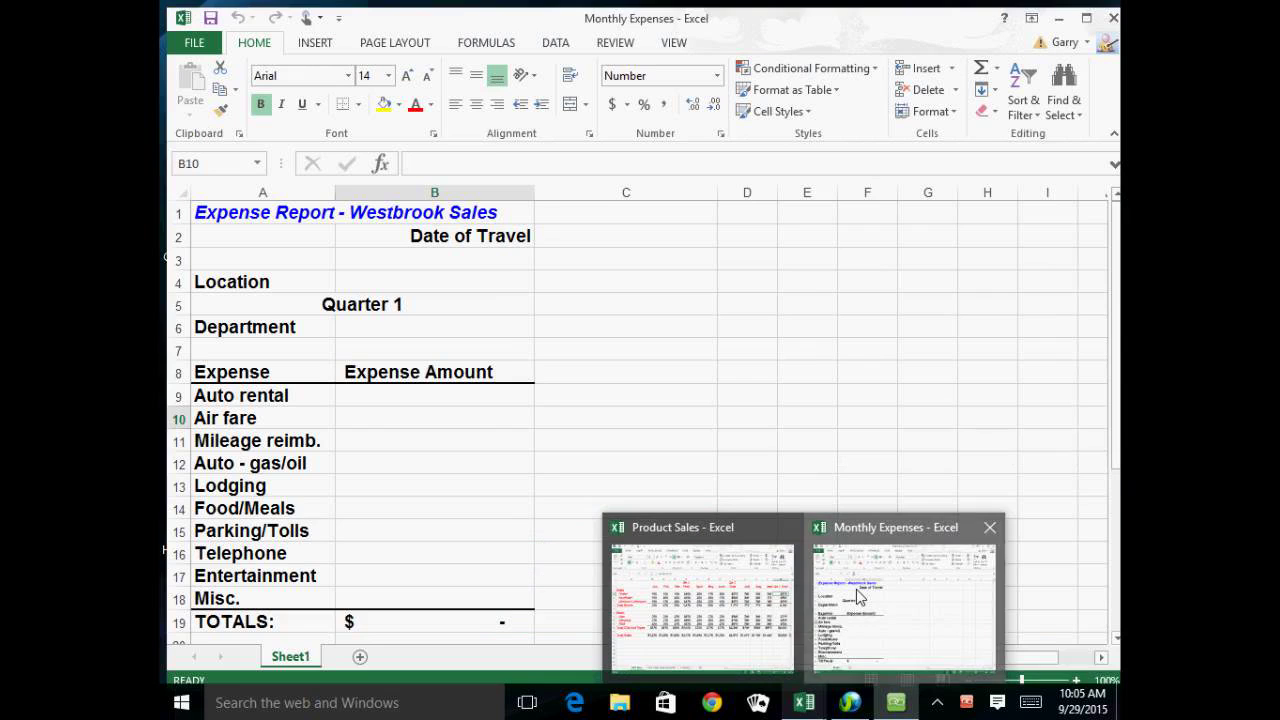
Step: Bring the Monthly Expenses workbook forward and select the Expense Amount cells B9:B18
click(860, 597)
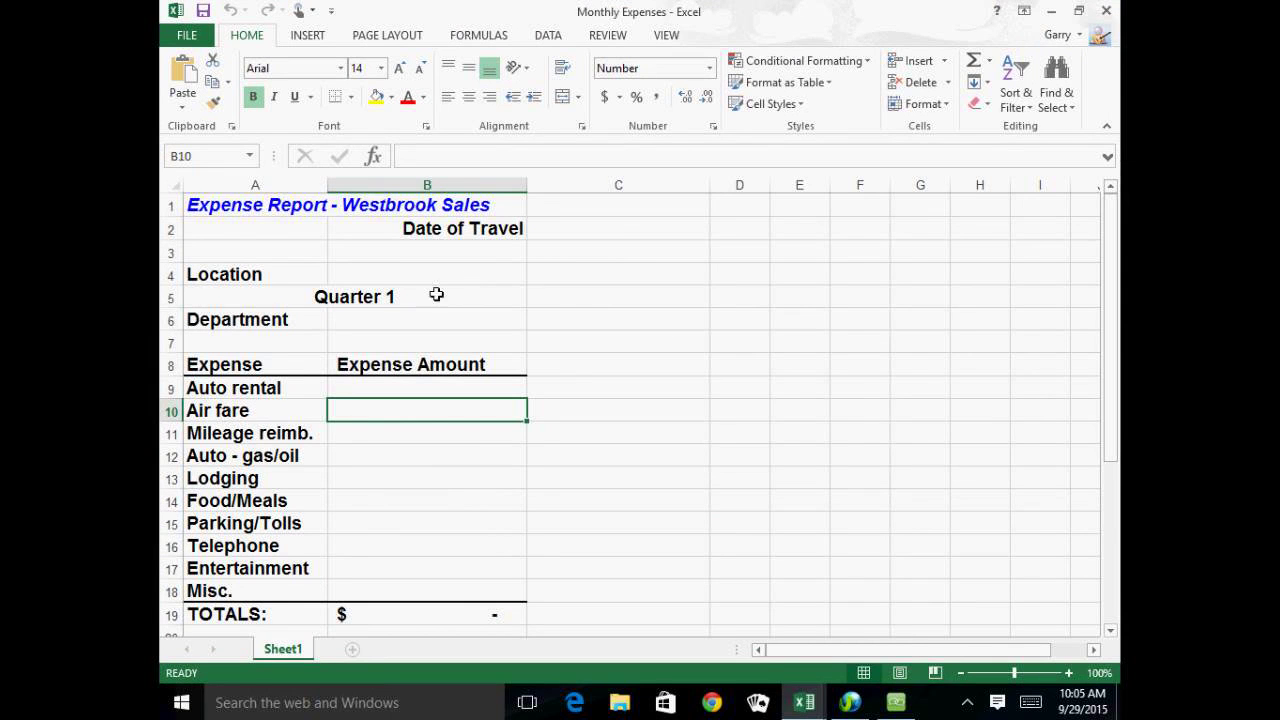
drag(404, 397, 414, 597)
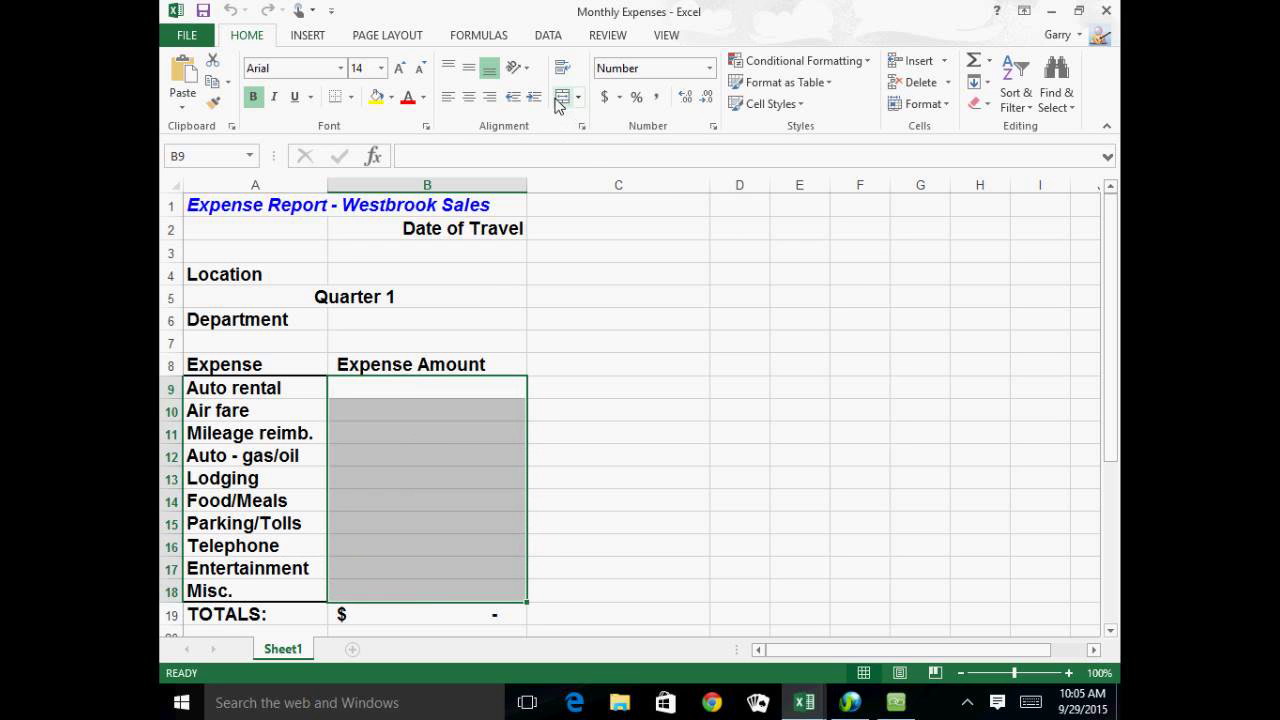
click(548, 38)
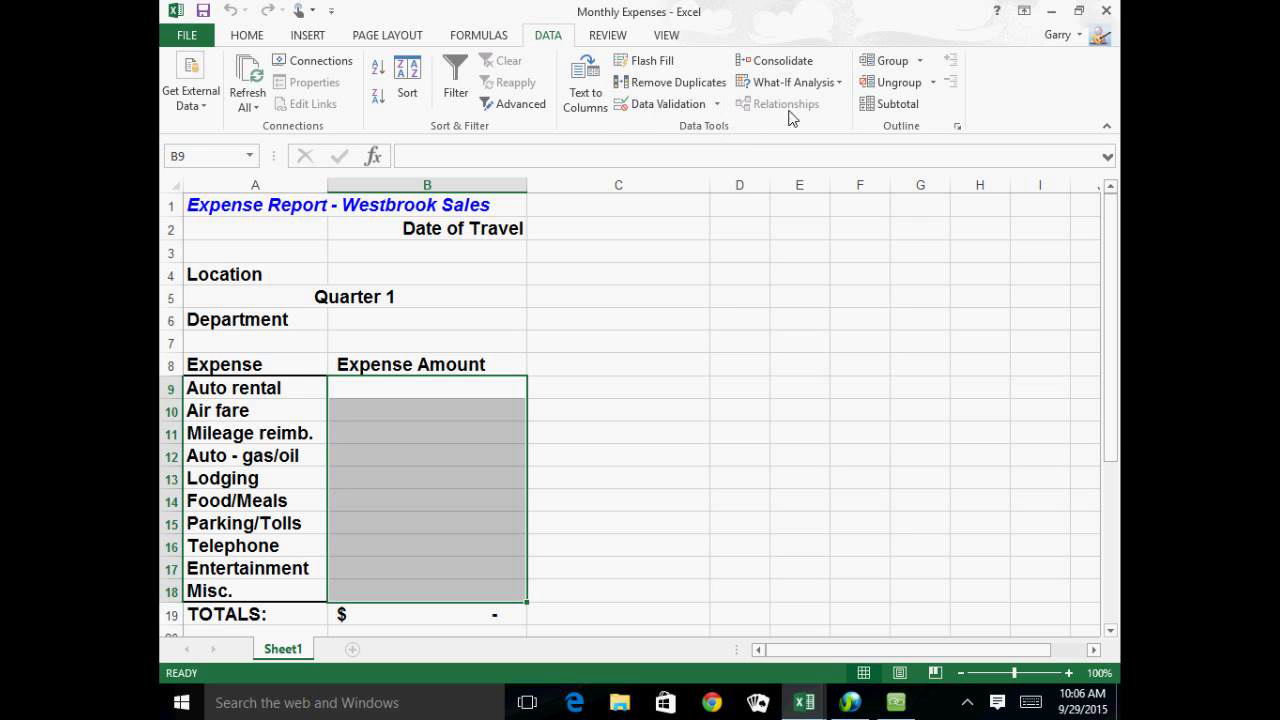
Step: Set Data Validation on B9:B18 to allow only decimals less than 5000
click(717, 104)
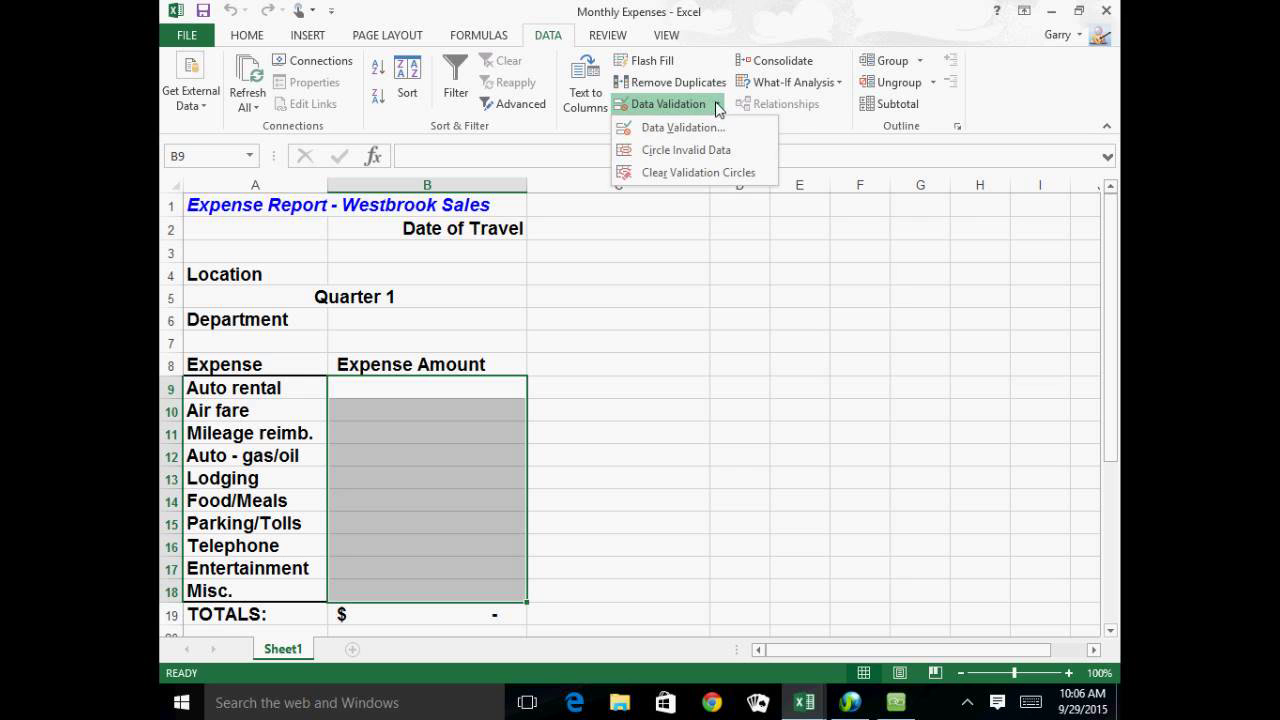
click(661, 132)
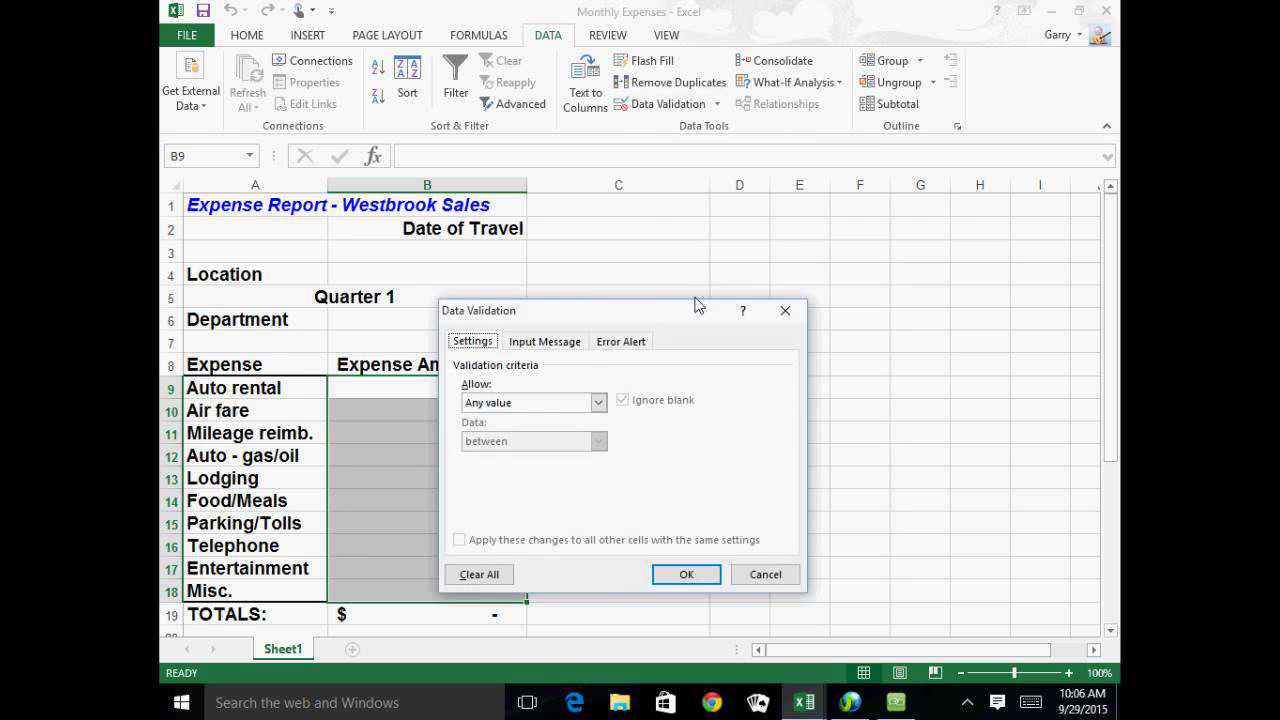
drag(737, 308, 972, 200)
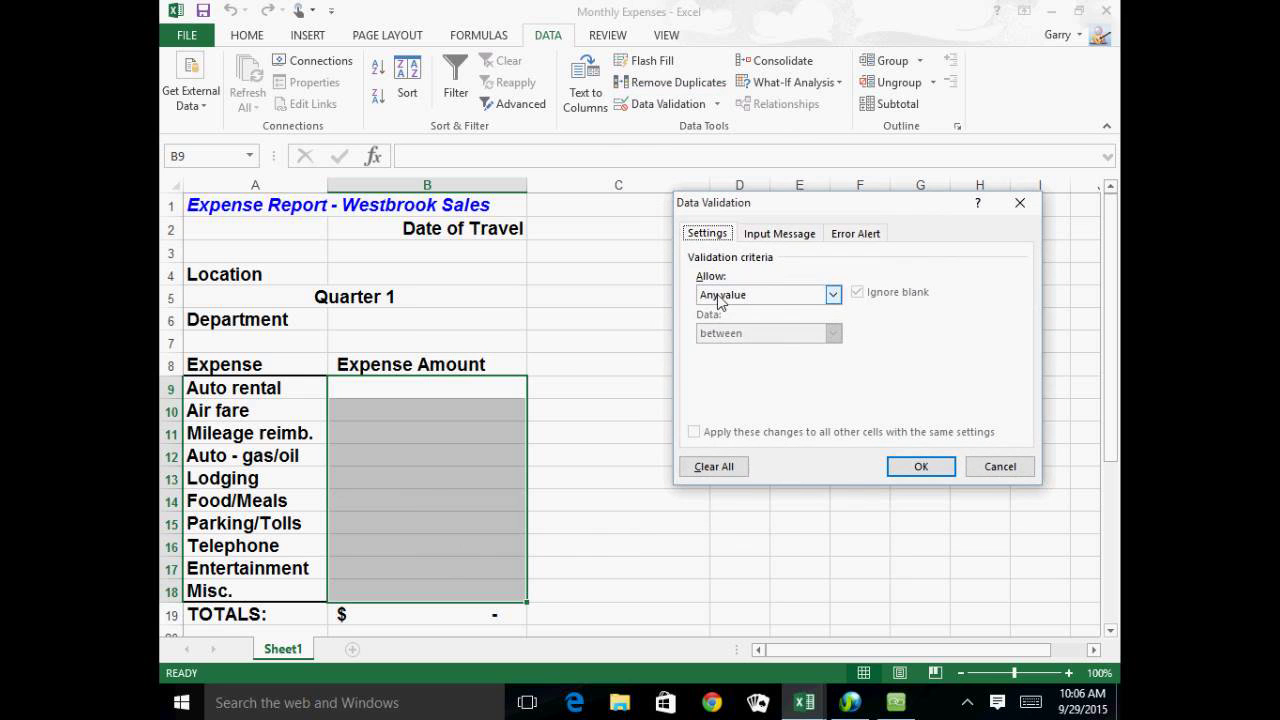
click(834, 296)
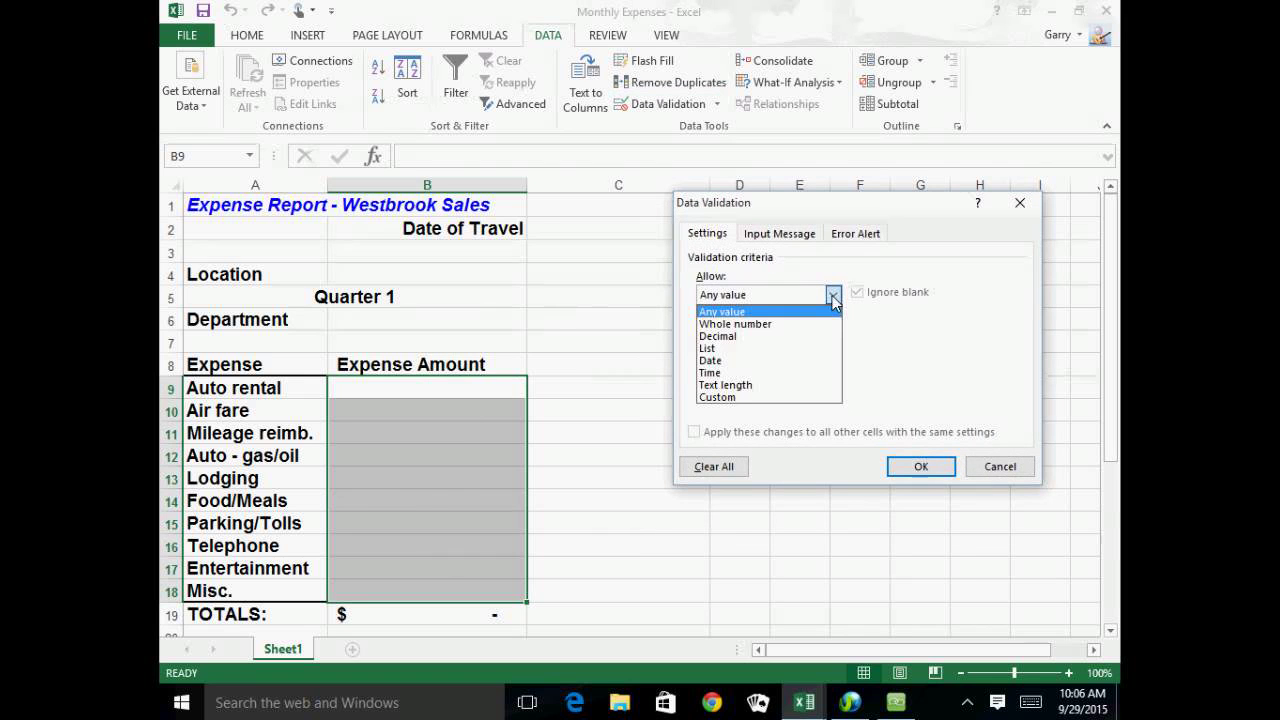
click(726, 338)
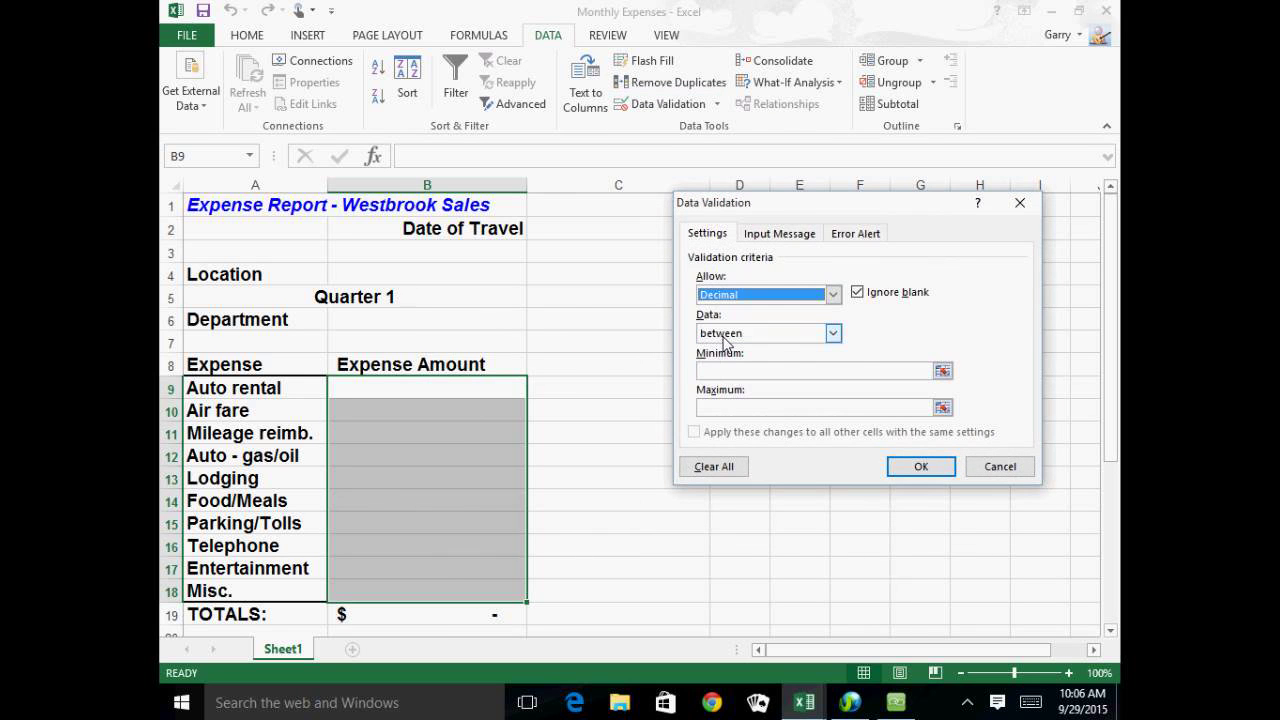
click(835, 337)
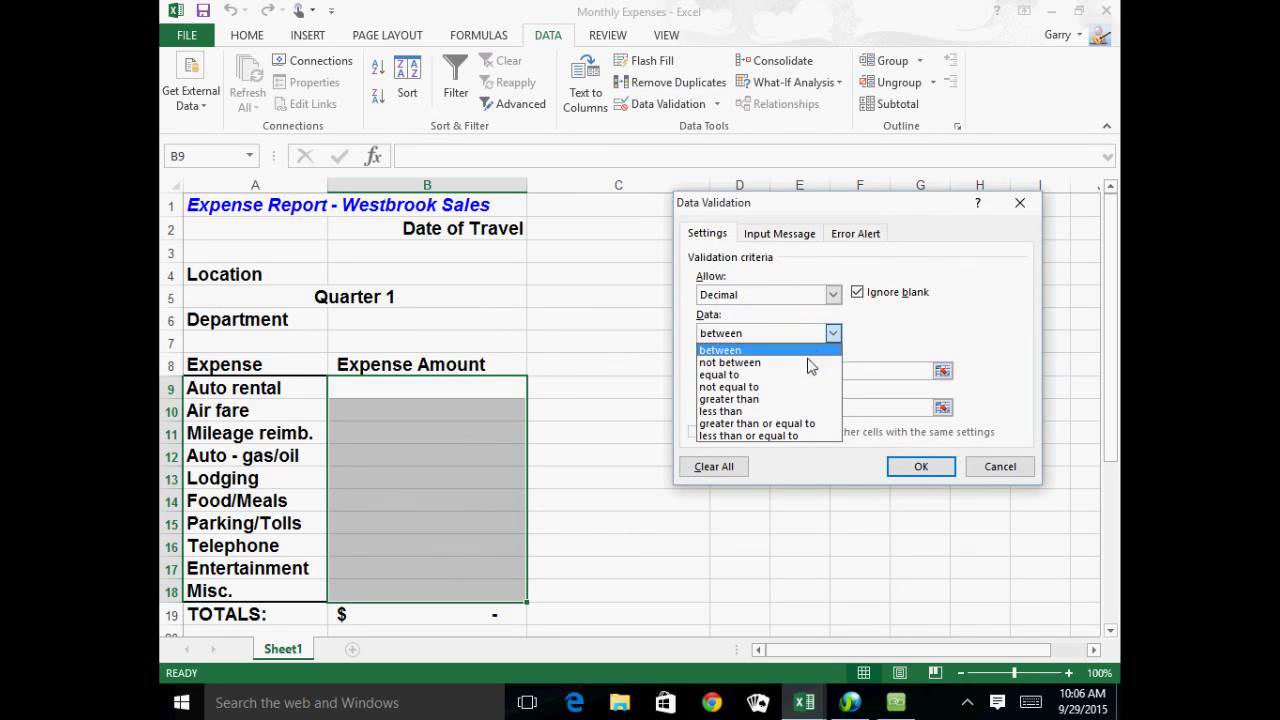
click(753, 411)
click(737, 375)
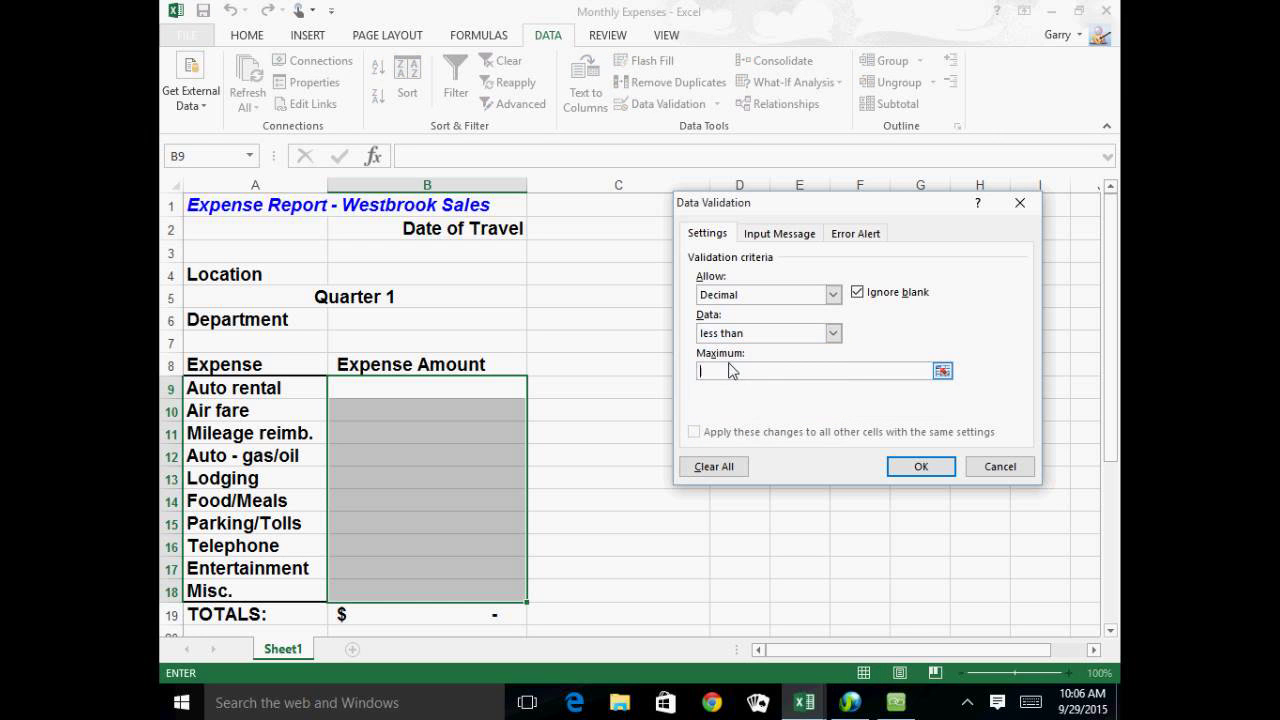
text(50000)
key(BackSpace)
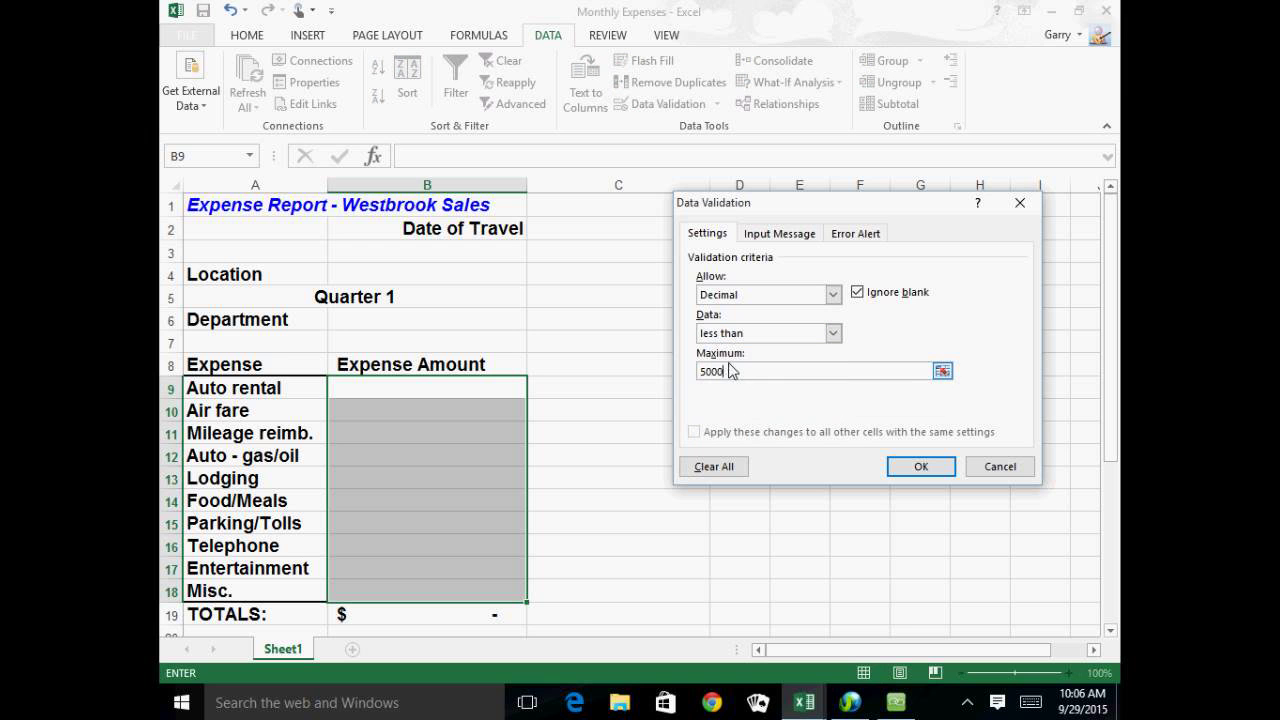
Step: Add an input message titled 'Enter Exp' reading 'Fill in expense must be < 5k'
click(790, 236)
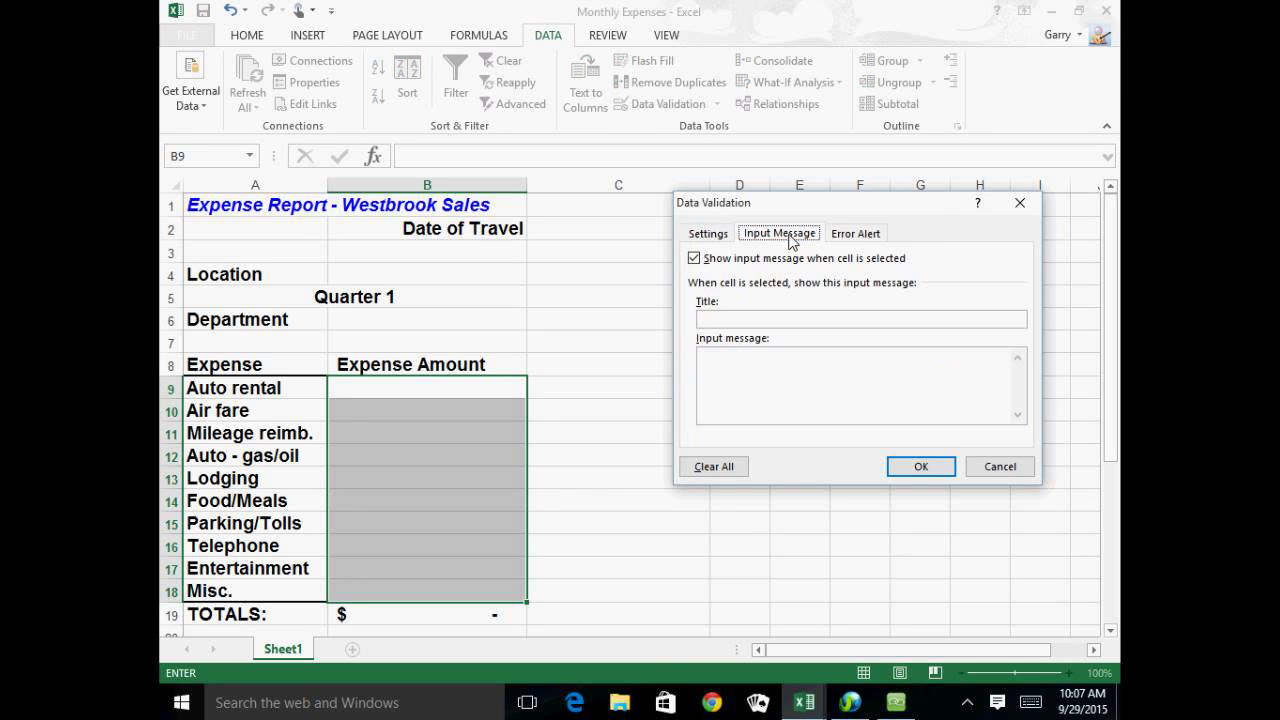
click(722, 320)
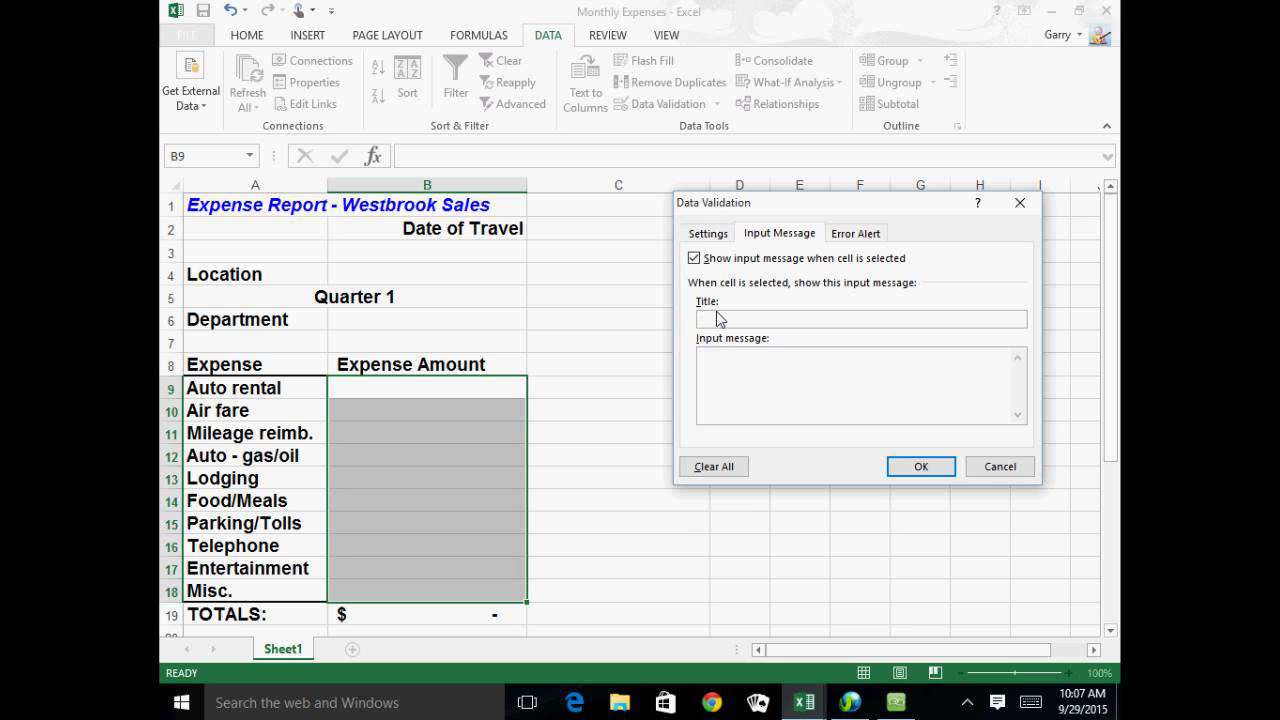
text(Enter E)
text(xp)
text(Fill in)
key(BackSpace)
key(BackSpace)
key(BackSpace)
key(BackSpace)
key(BackSpace)
key(BackSpace)
key(BackSpace)
click(733, 362)
text(Fill in expense must be < 5k)
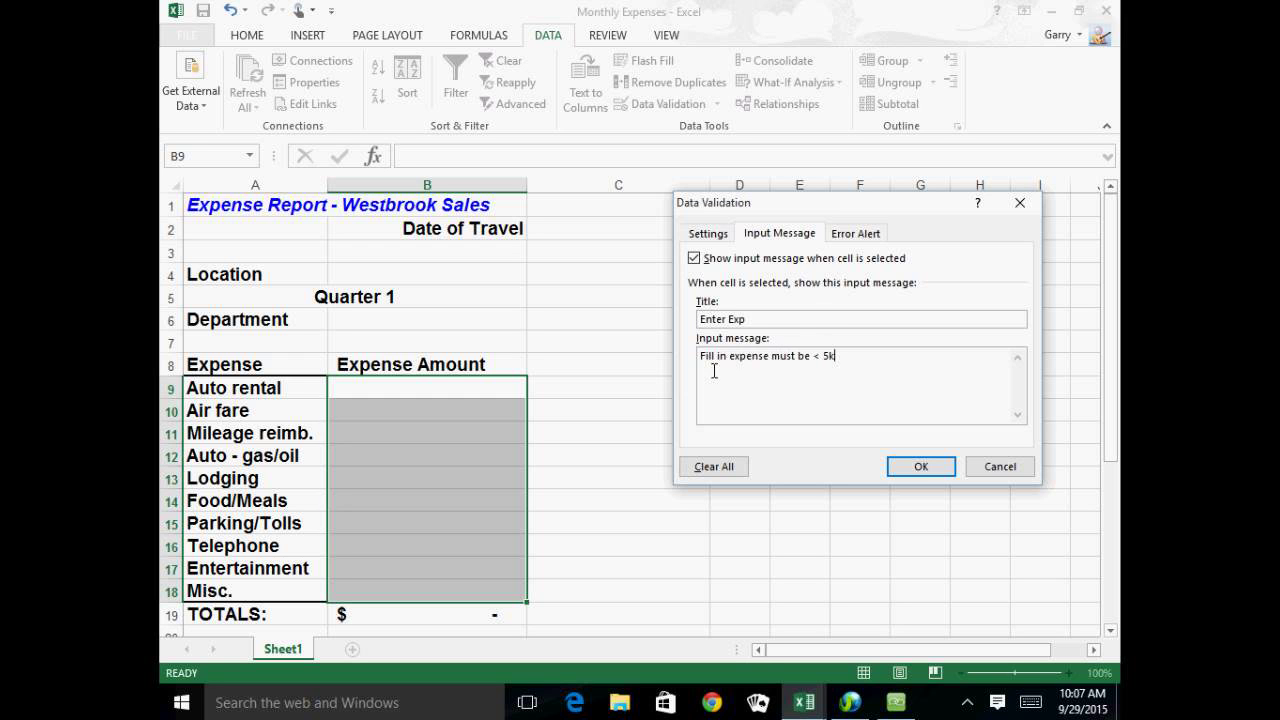
Step: Set a Warning error alert titled 'Invalid Data' with 'Must be <5k' and apply the validation
click(856, 240)
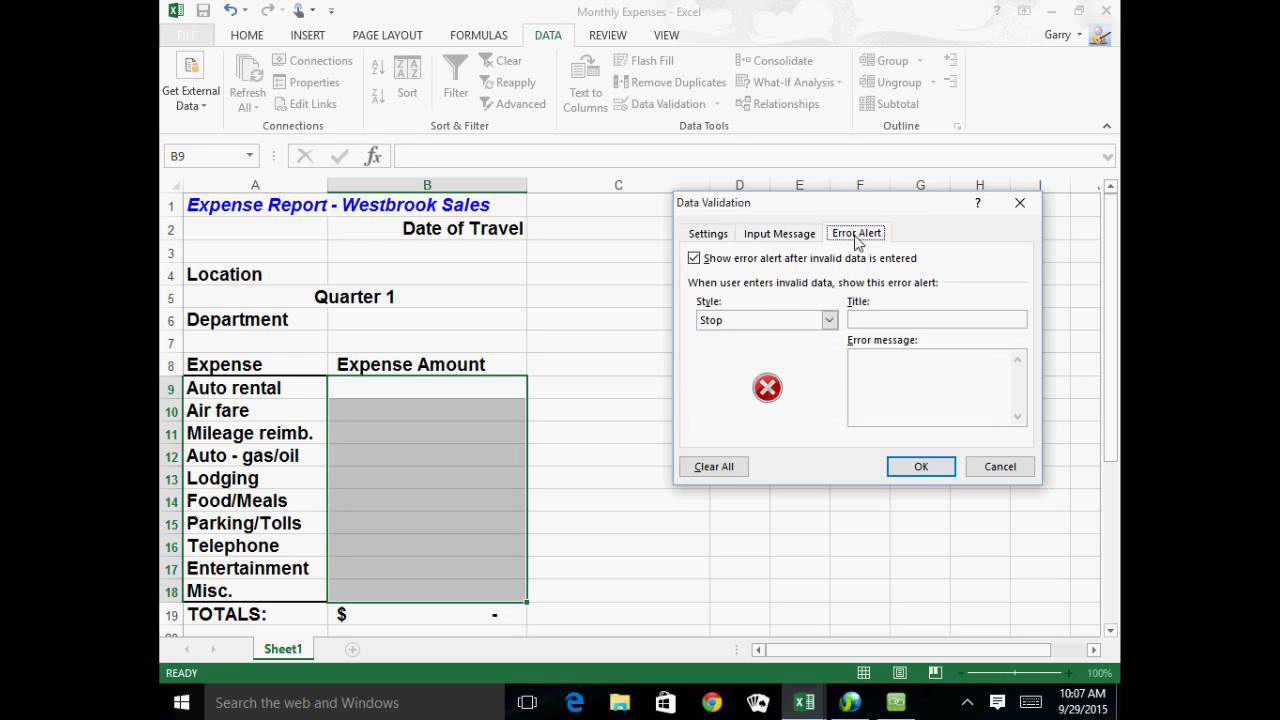
click(829, 321)
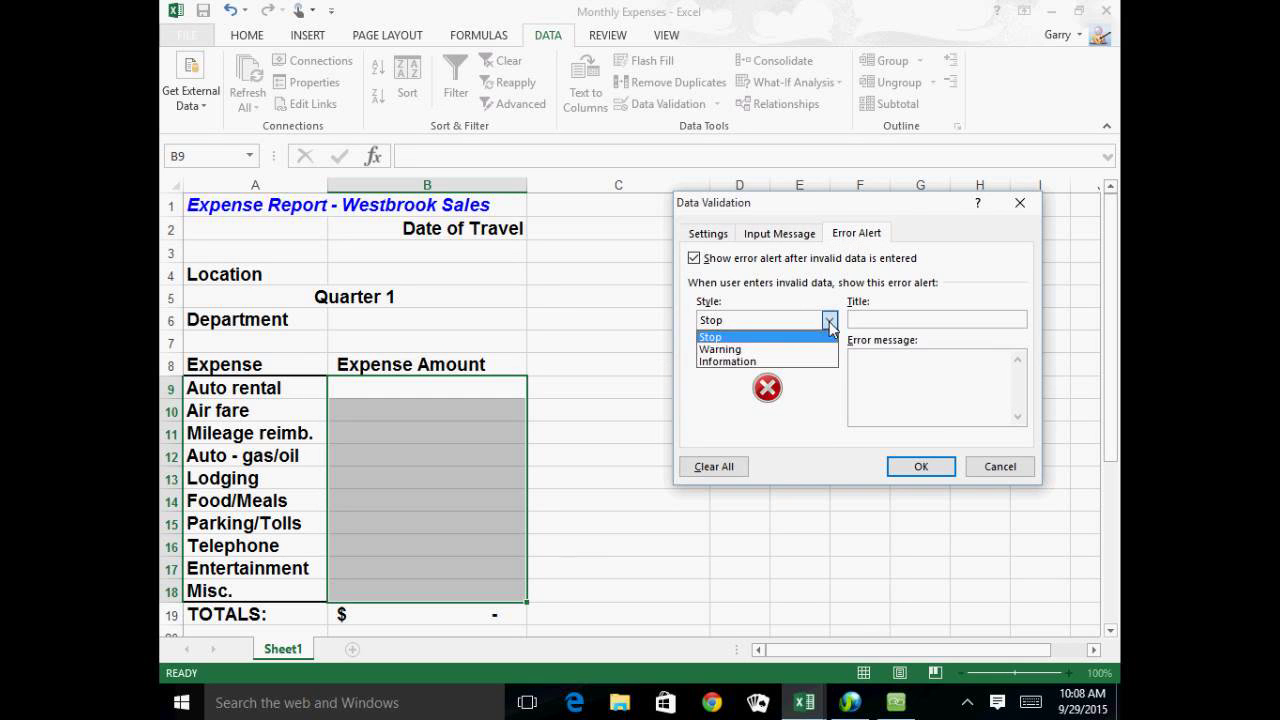
click(737, 350)
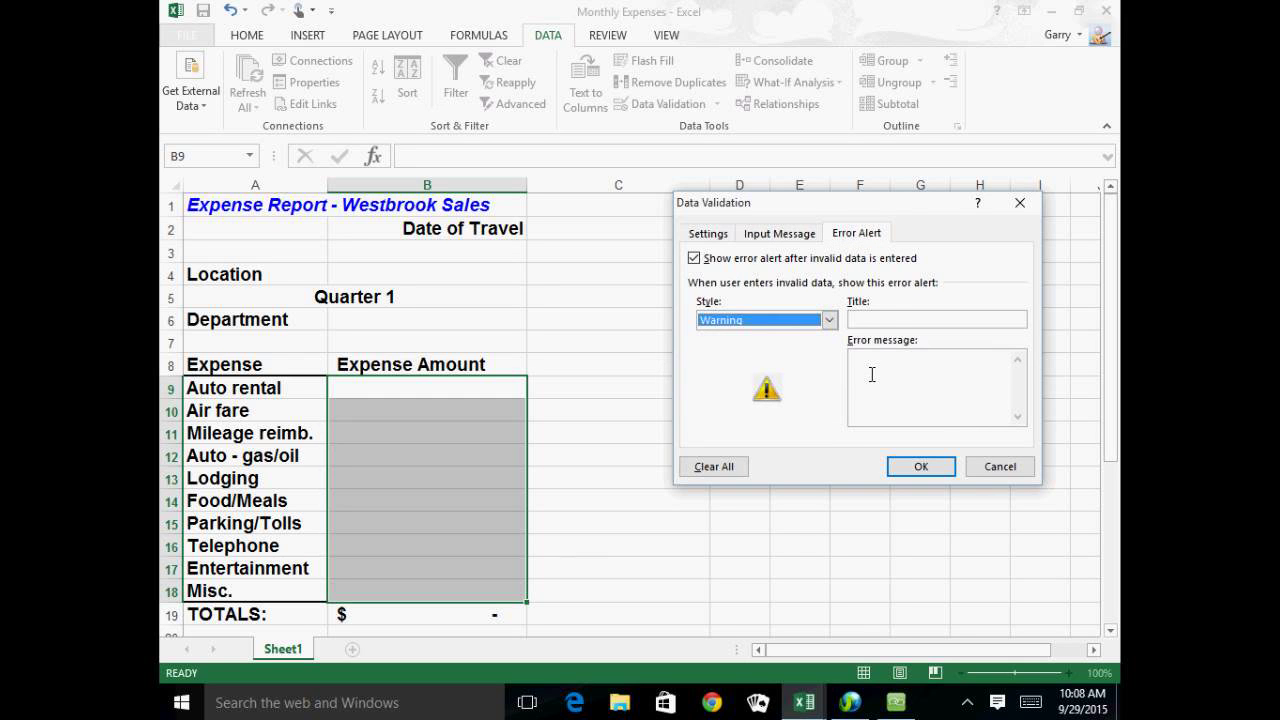
click(876, 322)
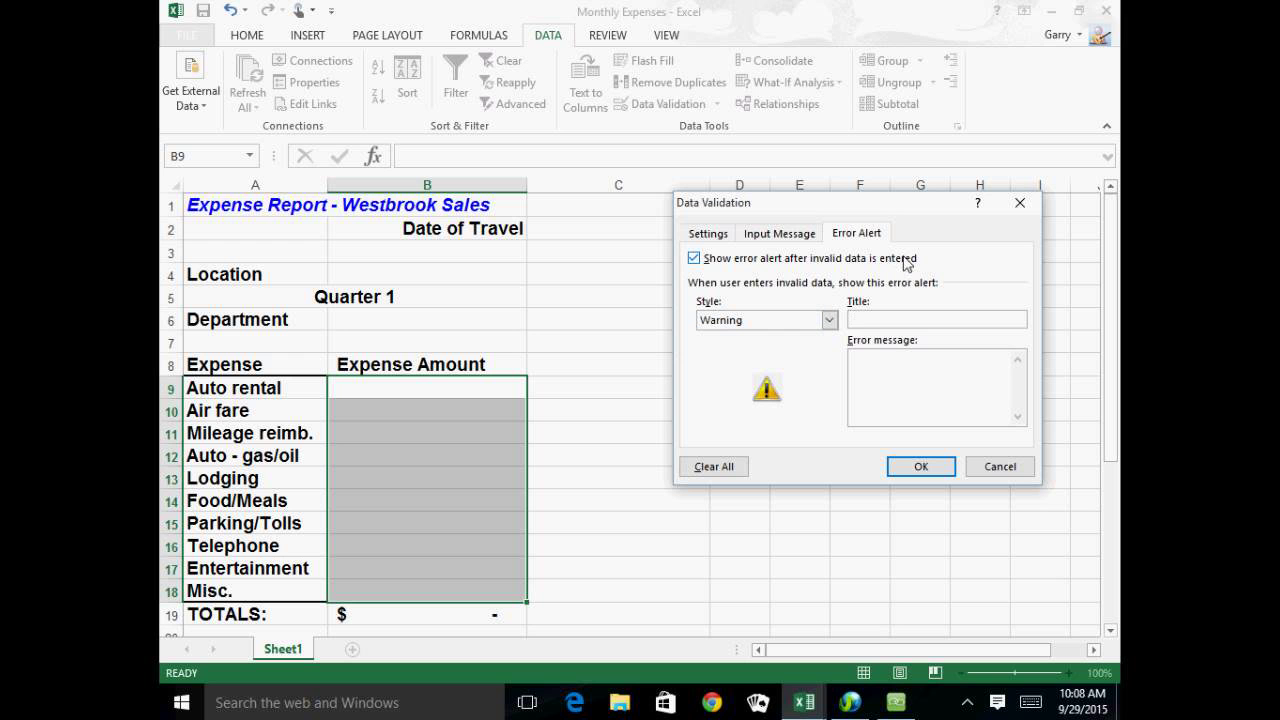
text(Invalid Data)
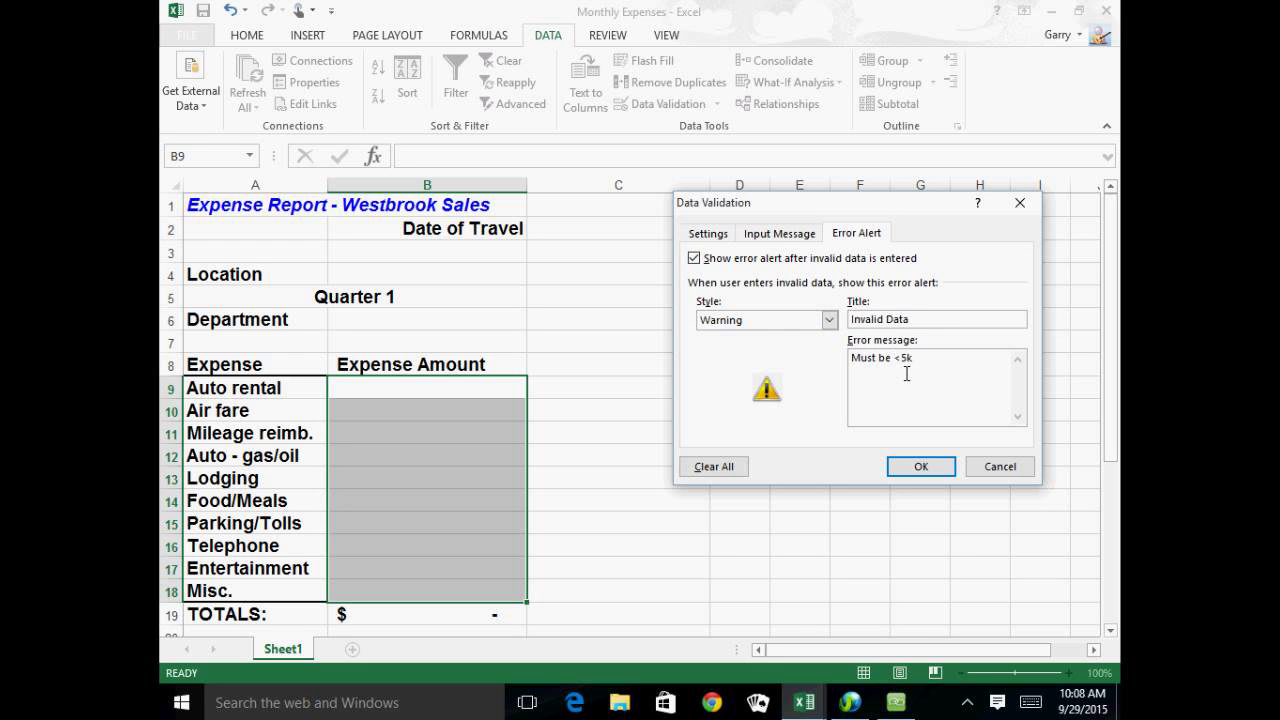
click(921, 467)
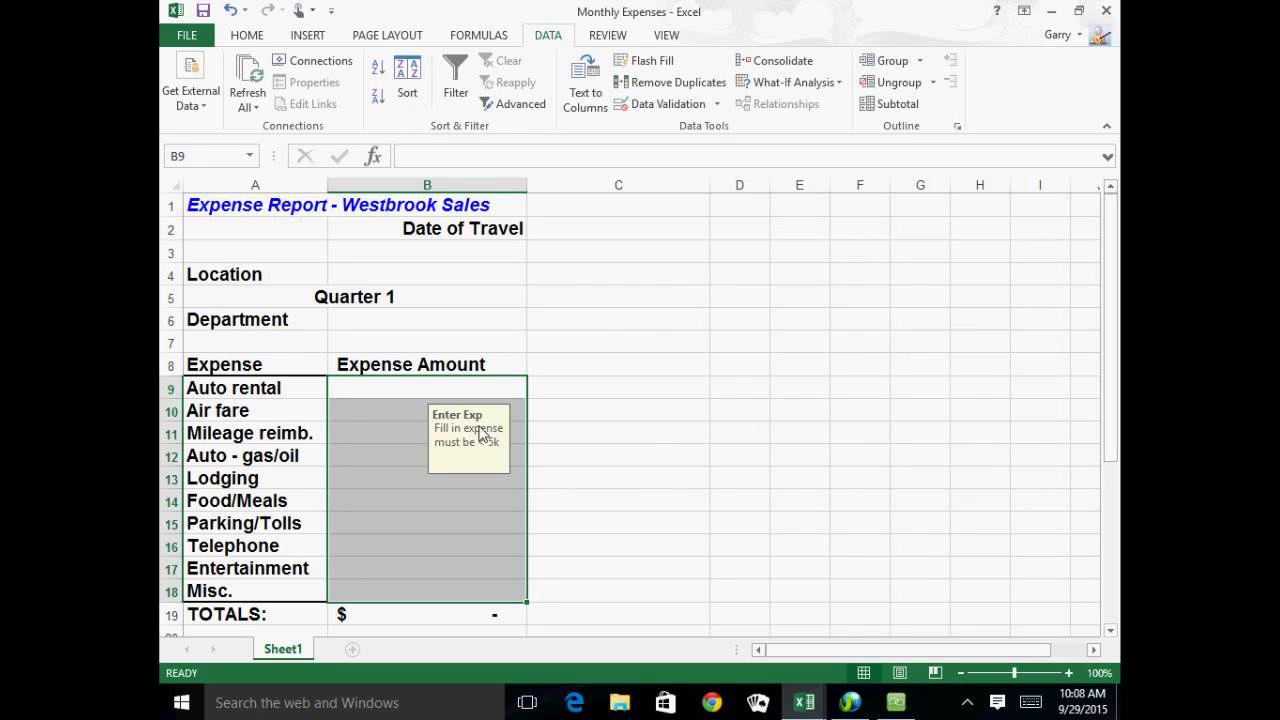
Step: Select expense cells B14, B11, B10 and B9 to confirm the Enter Exp message appears
click(660, 431)
click(675, 548)
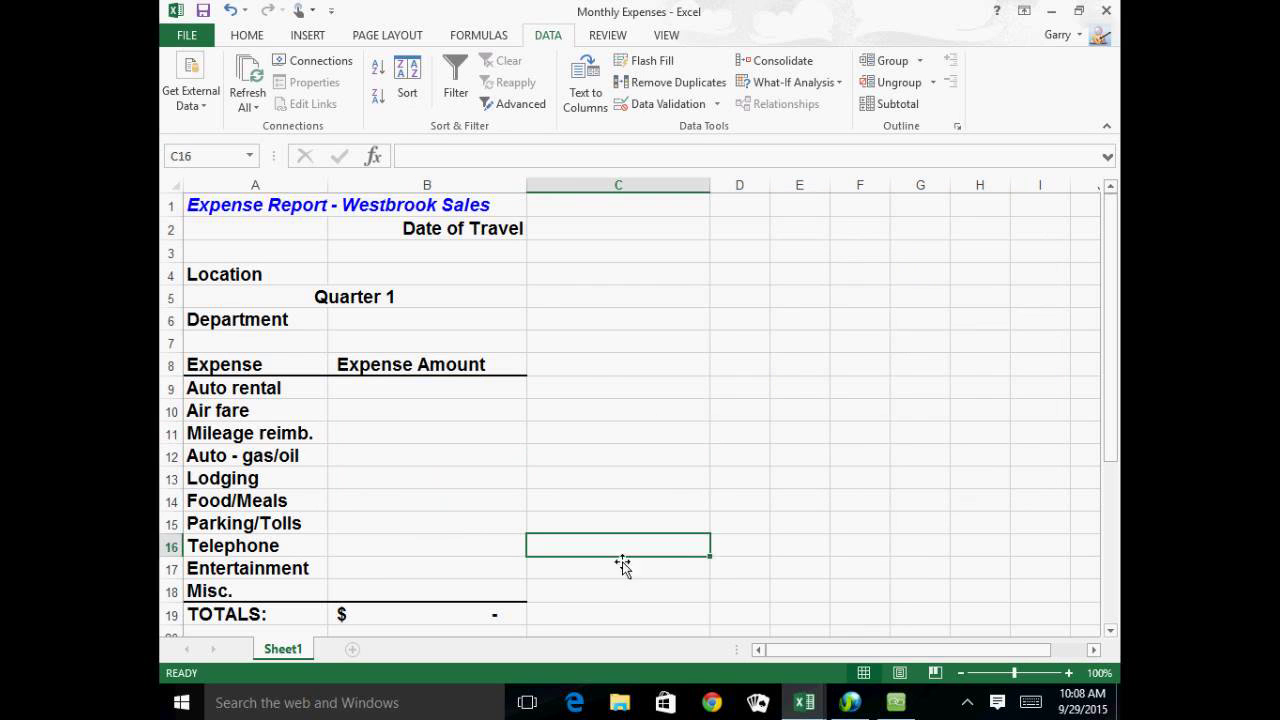
click(382, 506)
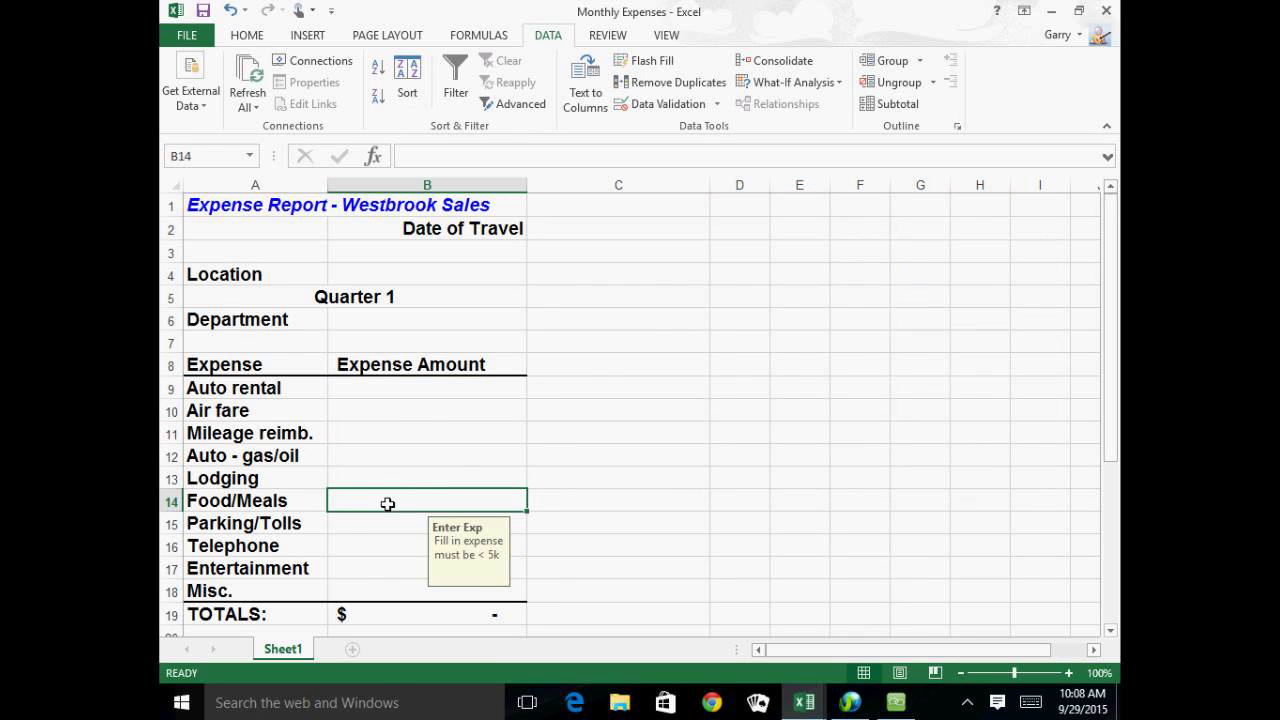
click(414, 438)
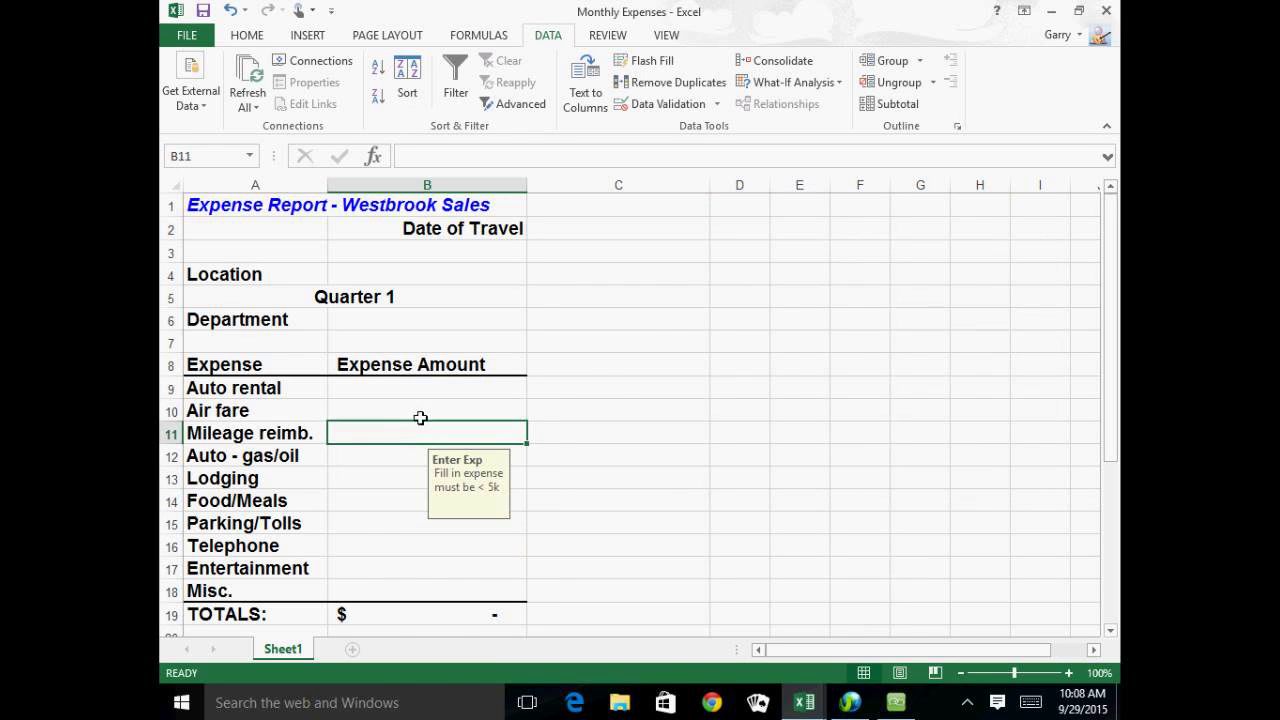
click(421, 416)
click(423, 394)
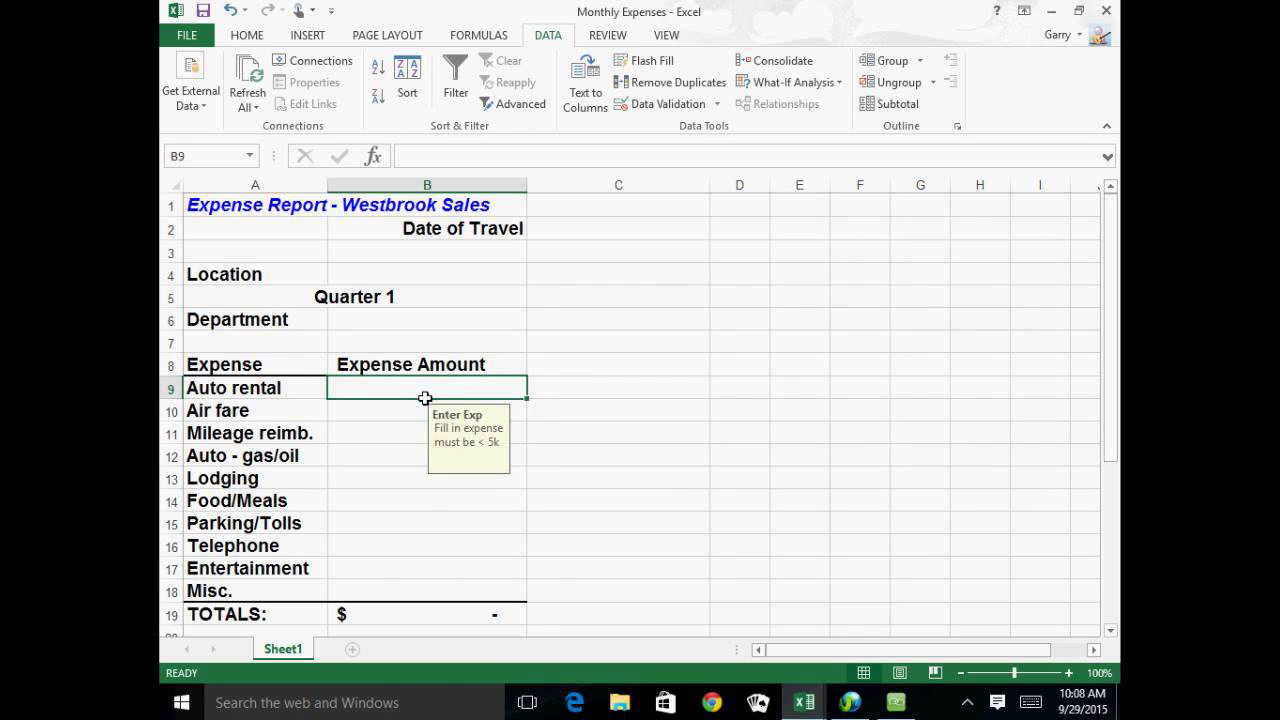
Step: Enter 7000 for Auto - gas/oil, keep it past the warning, then 4000 for Air fare
click(396, 466)
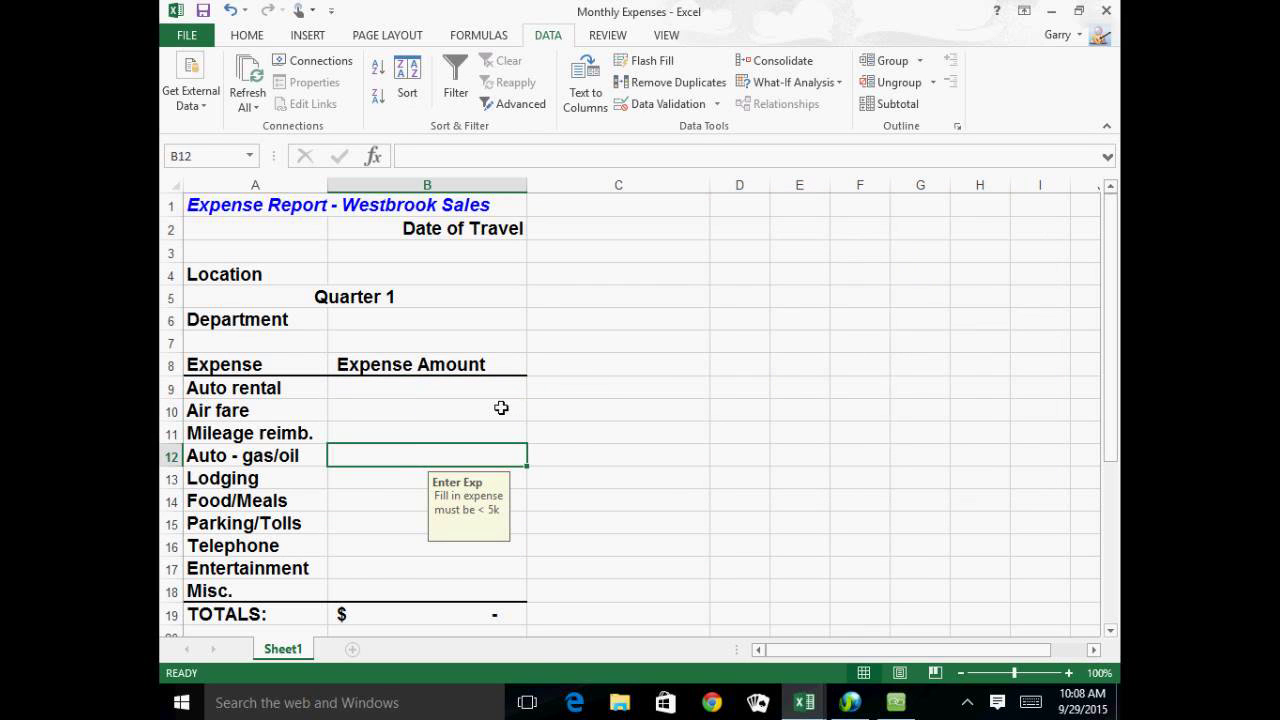
text(7000)
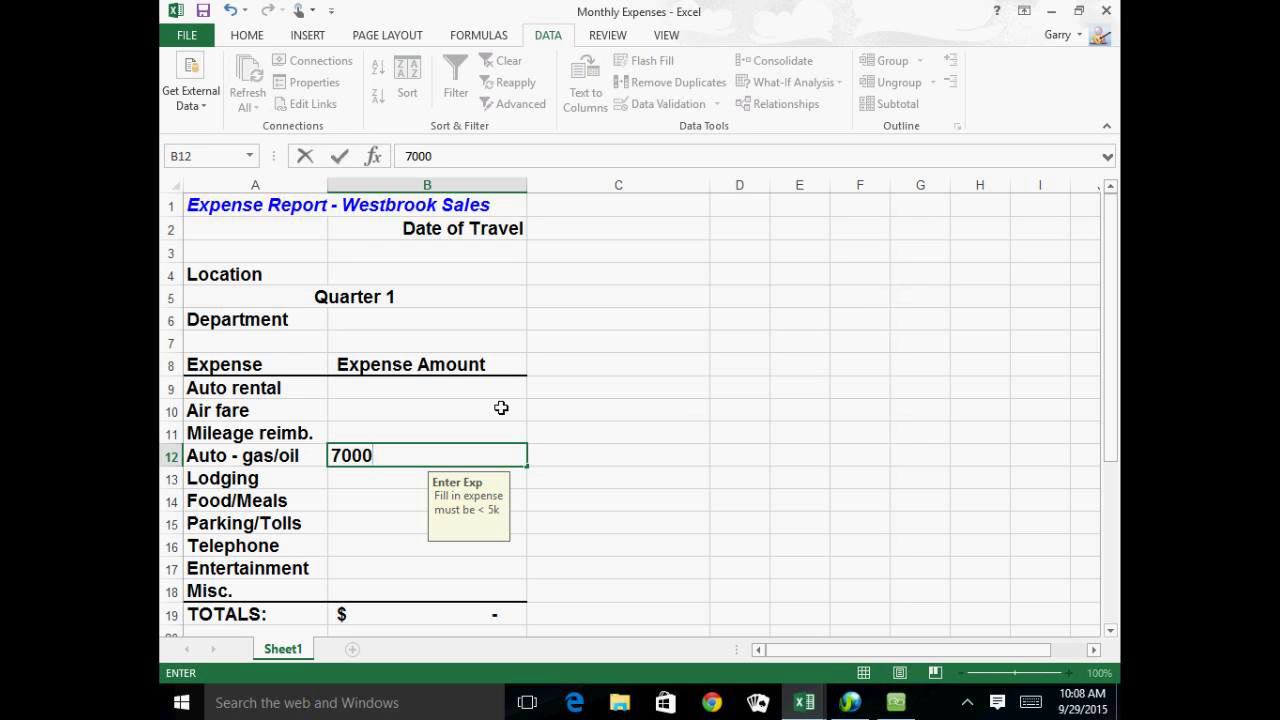
key(Return)
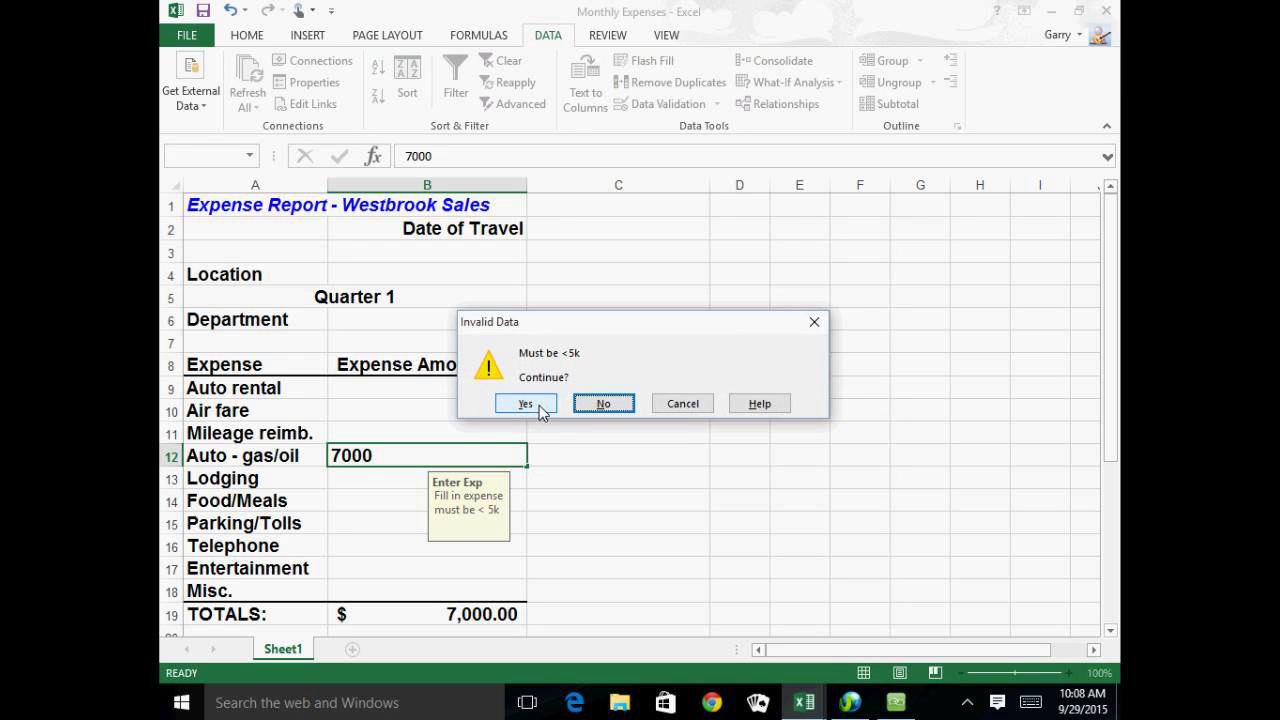
click(540, 408)
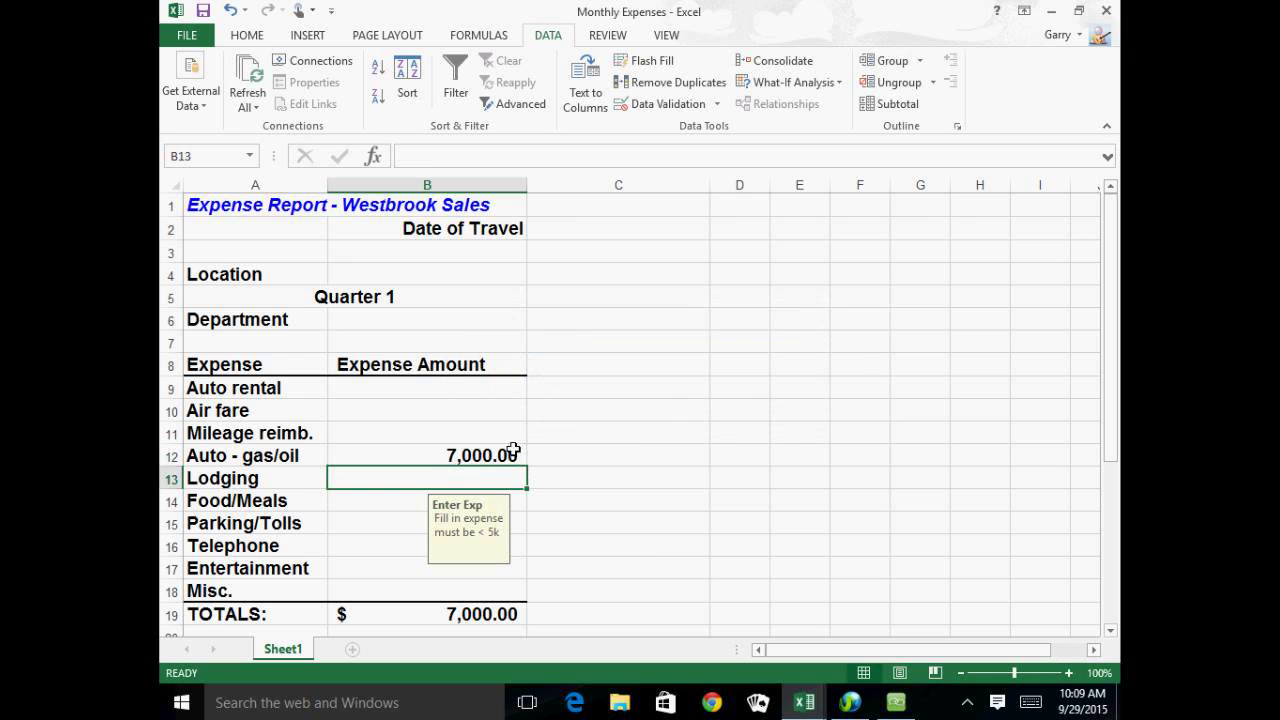
click(478, 408)
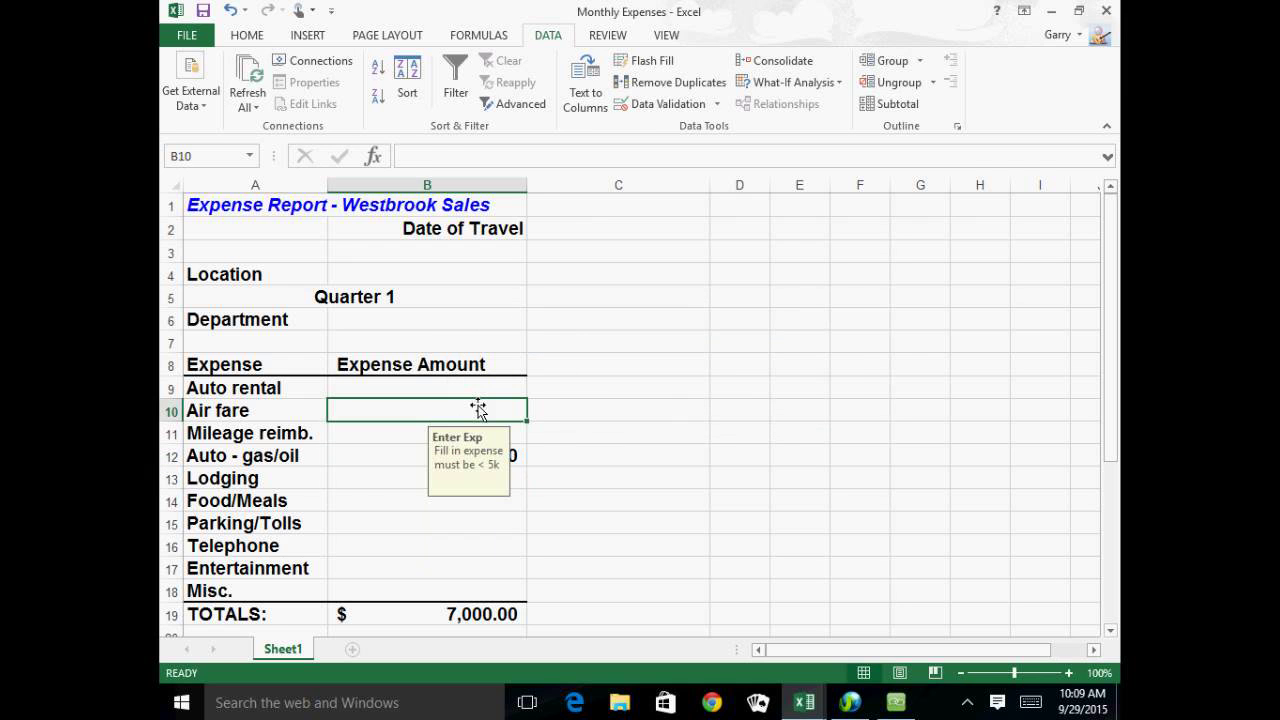
text(4000)
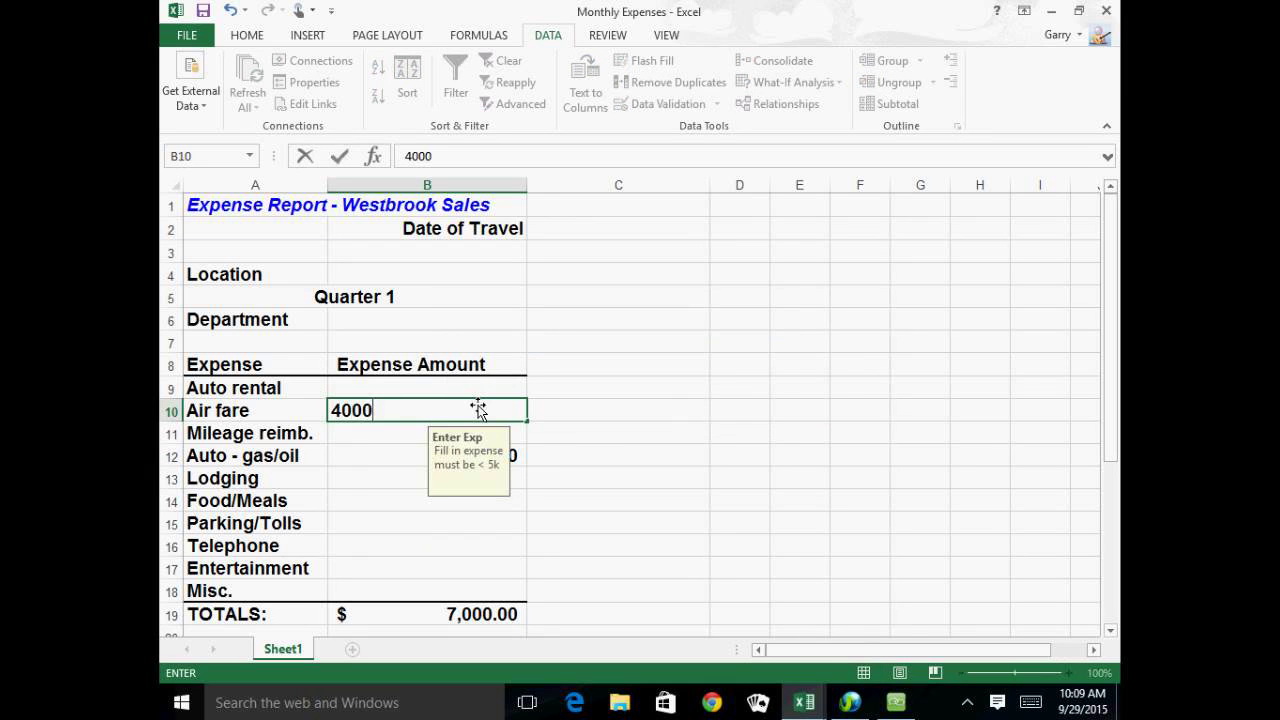
key(Return)
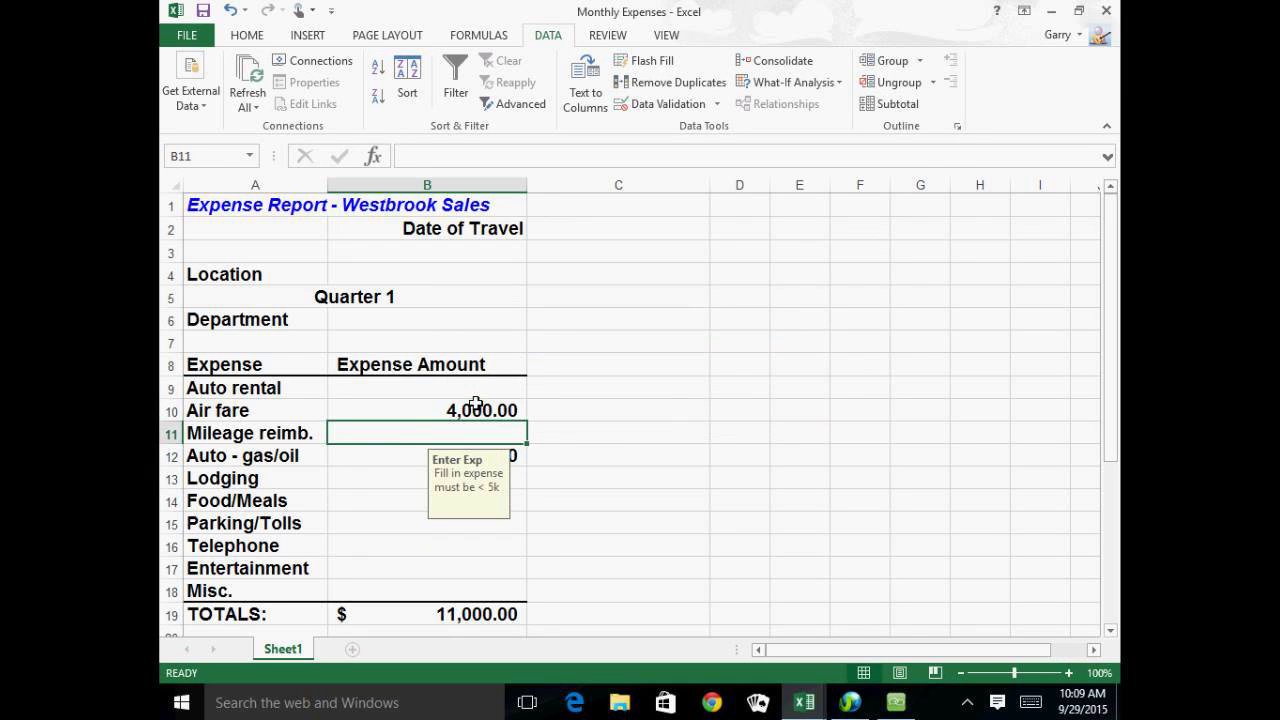
Step: Change the B9:B18 validation error alert style from Warning to Stop
drag(445, 392, 454, 603)
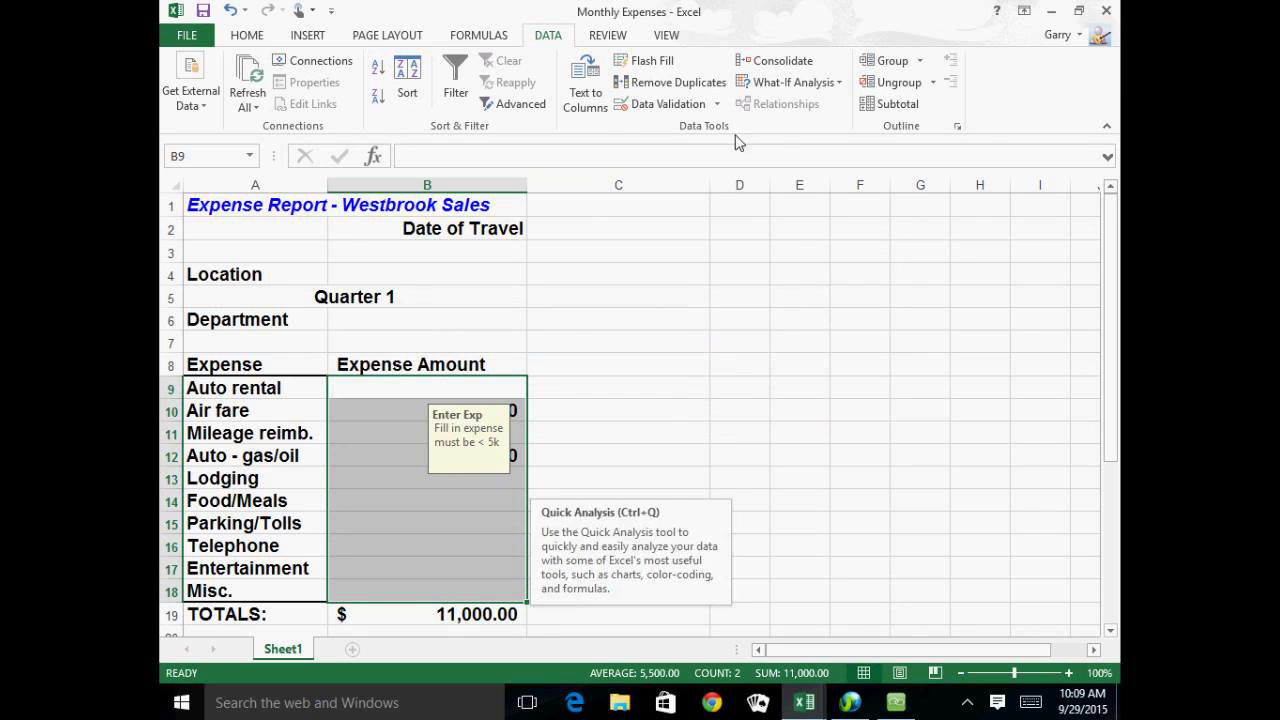
click(715, 103)
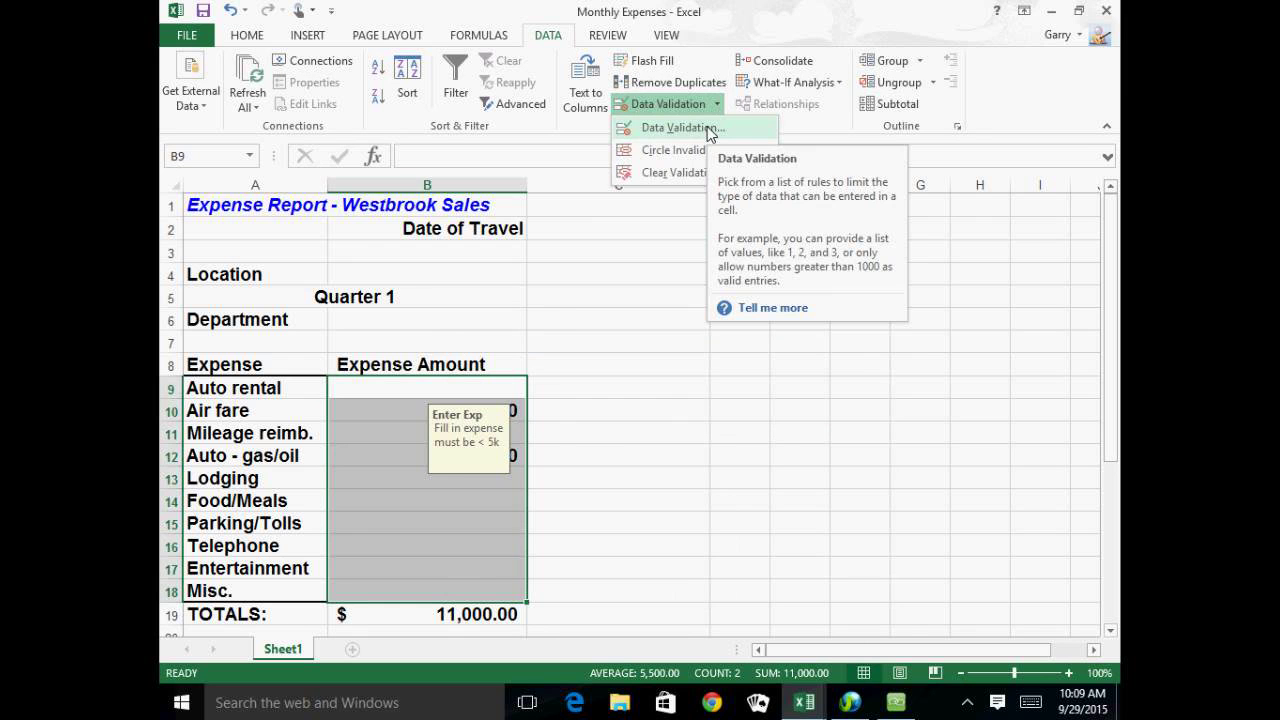
click(710, 129)
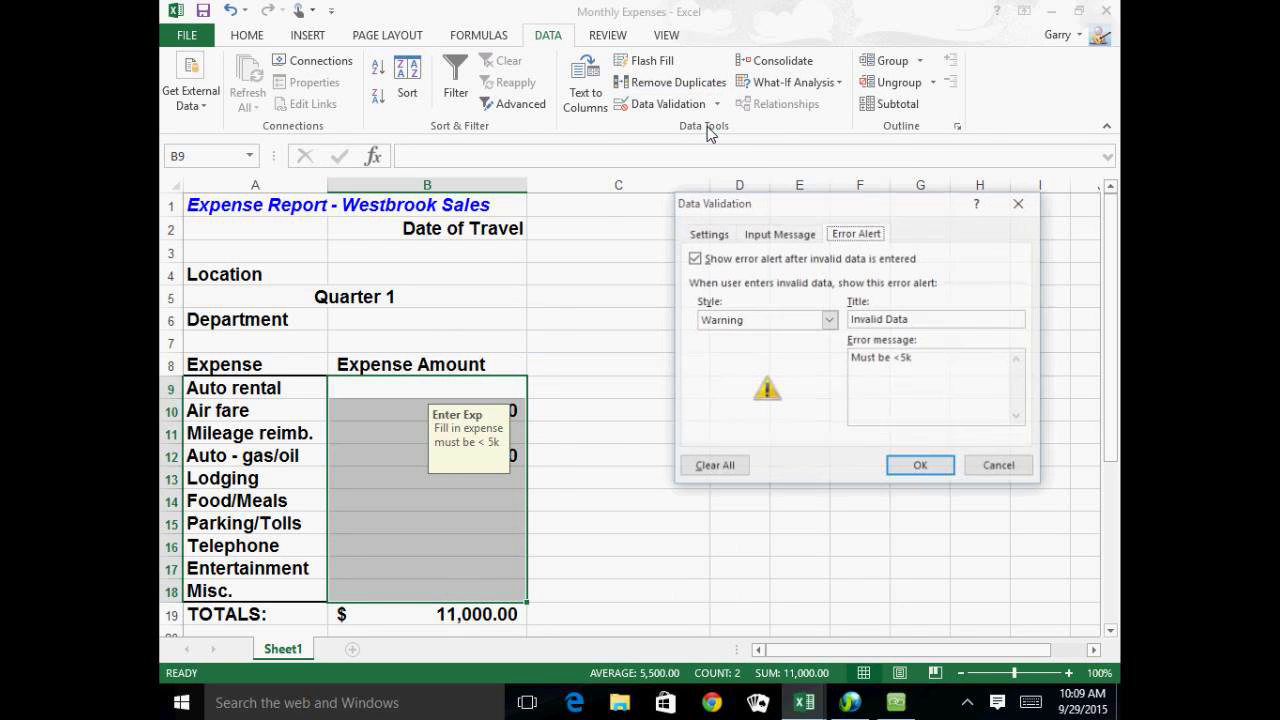
click(829, 320)
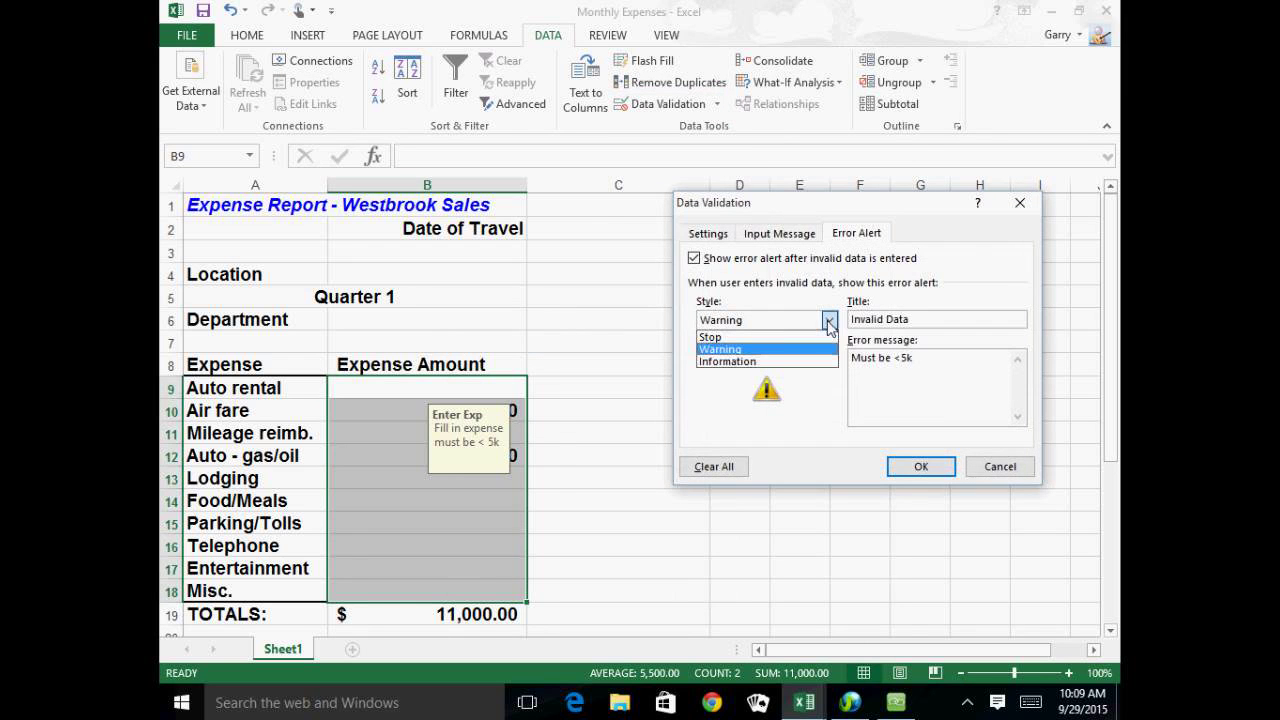
click(783, 338)
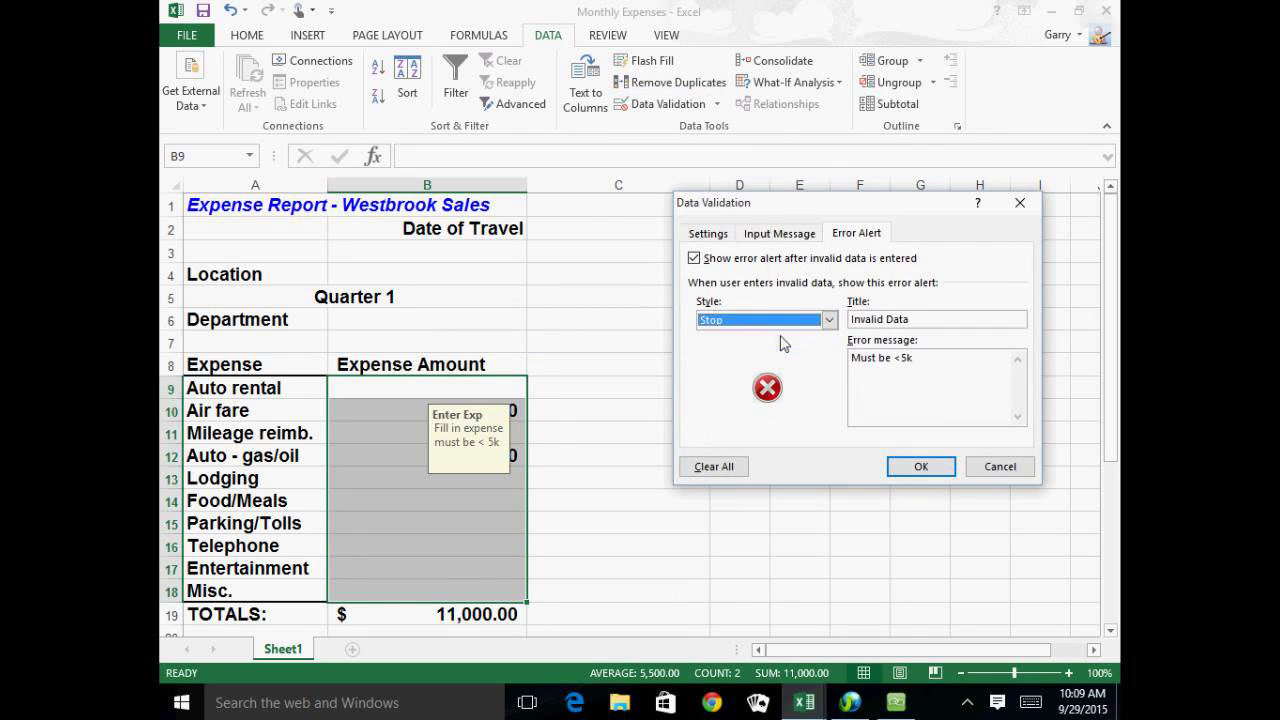
click(935, 471)
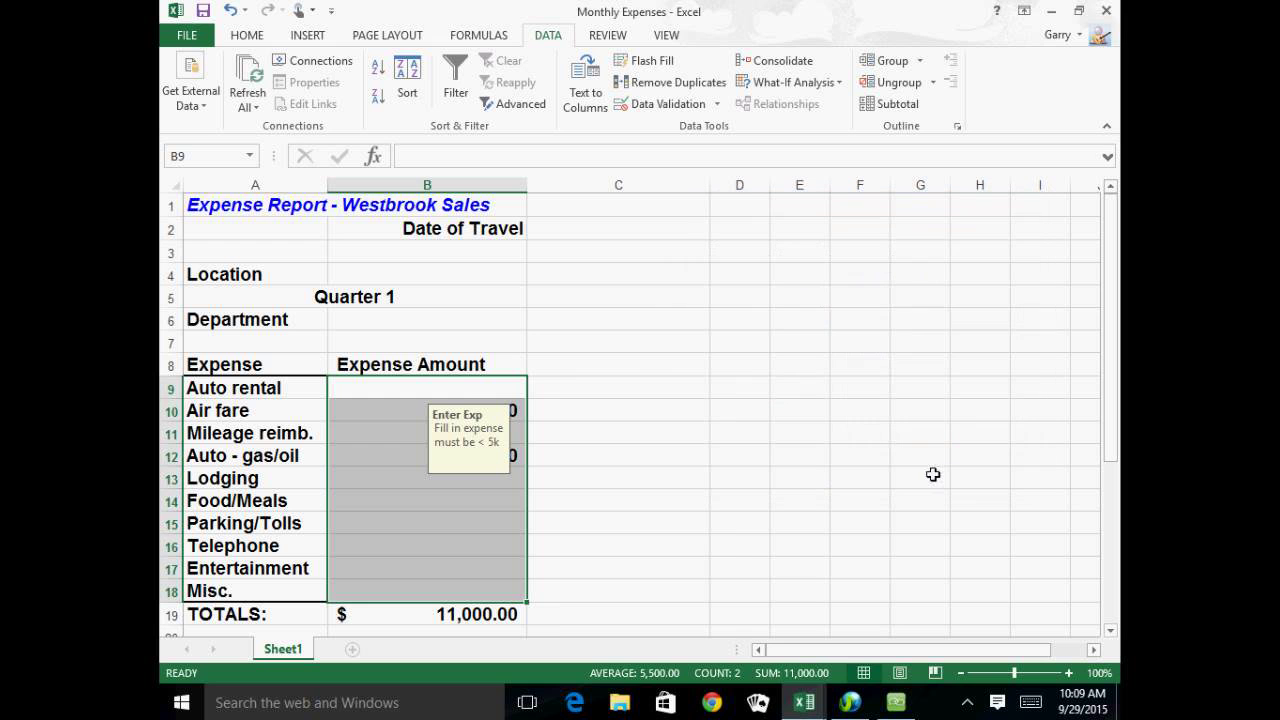
Step: Try entering 6000 for Food/Meals to trigger the Invalid Data stop alert
click(393, 505)
text(6)
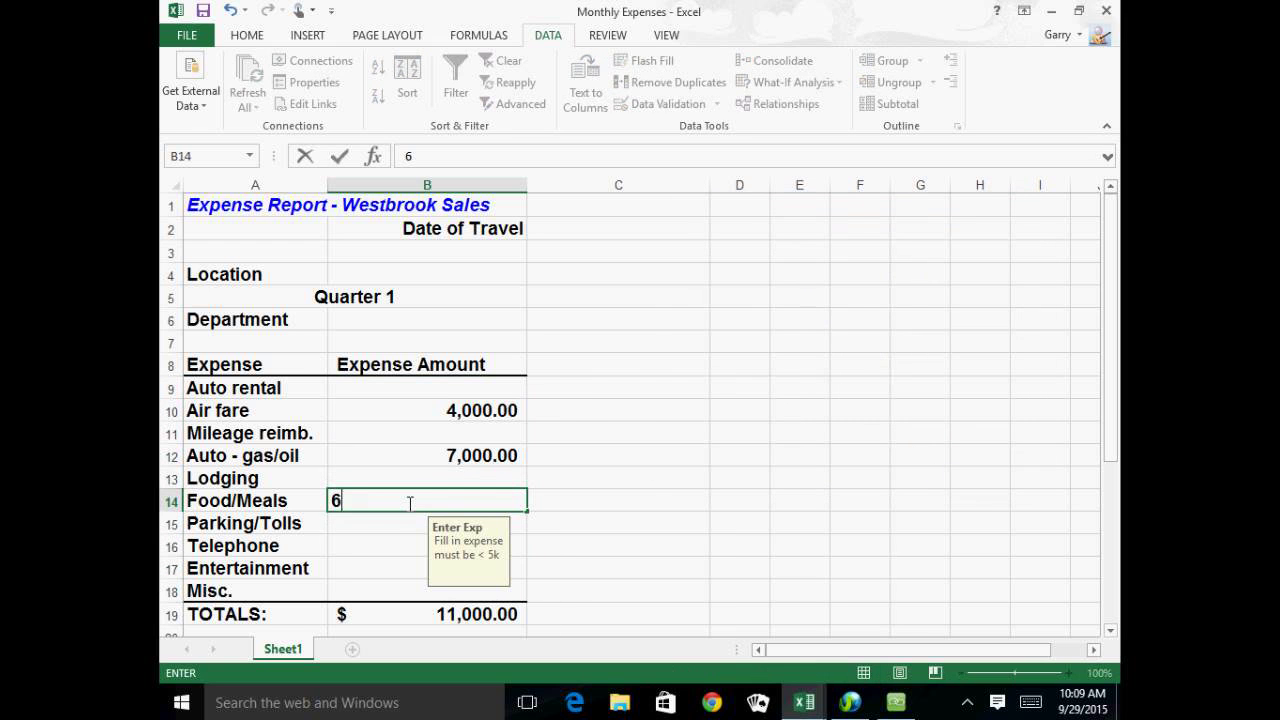
text(000)
key(Return)
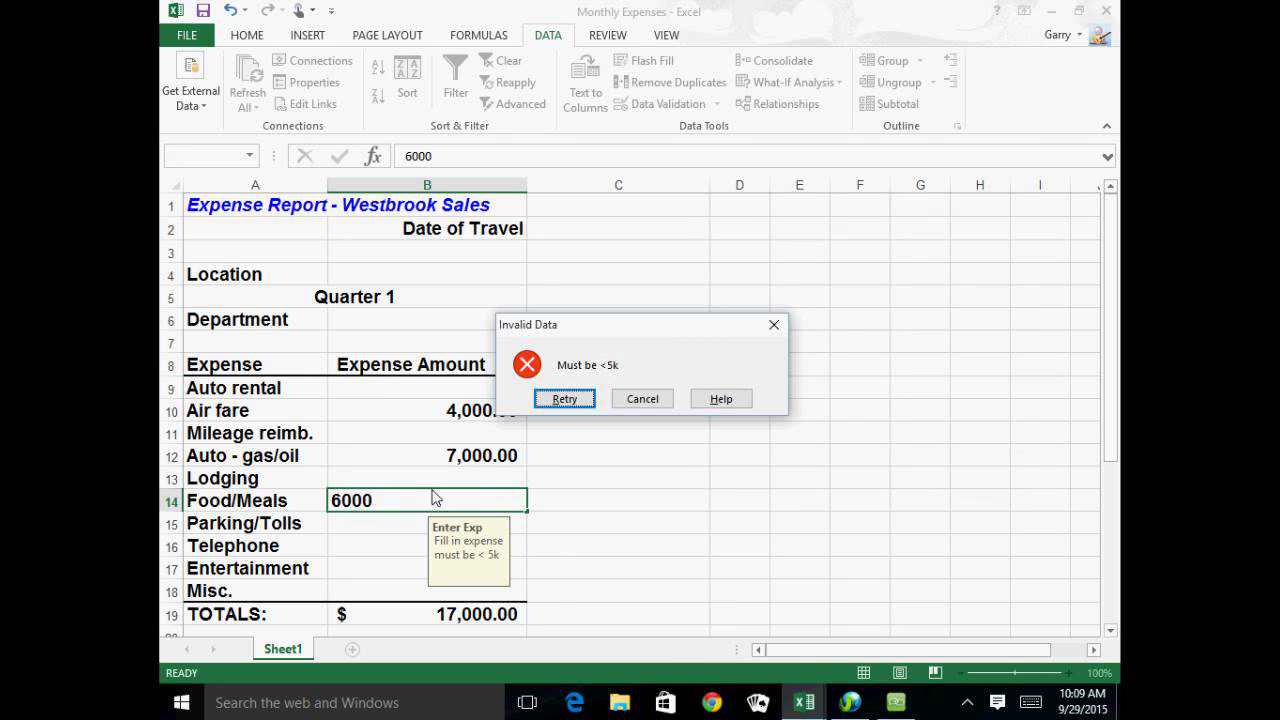
Step: Retry the rejected Food/Meals entry with 4000, raising the total to 15,000
click(578, 407)
text(4000)
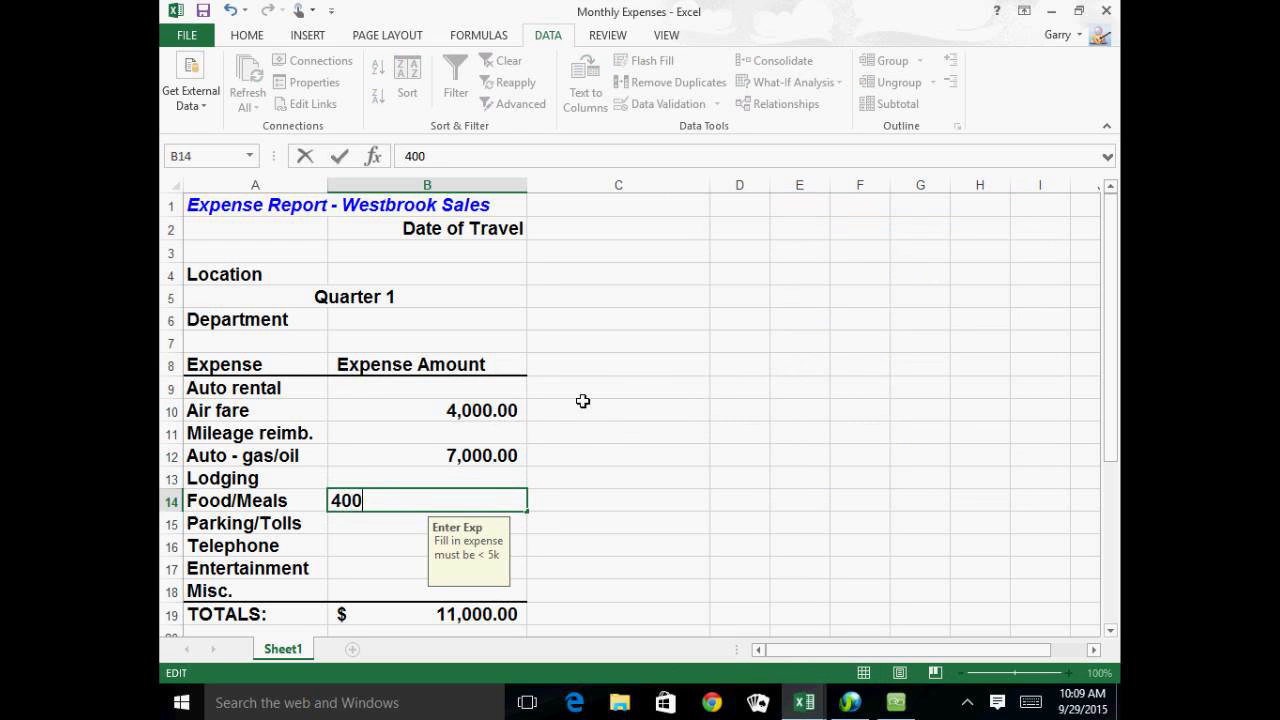
key(Return)
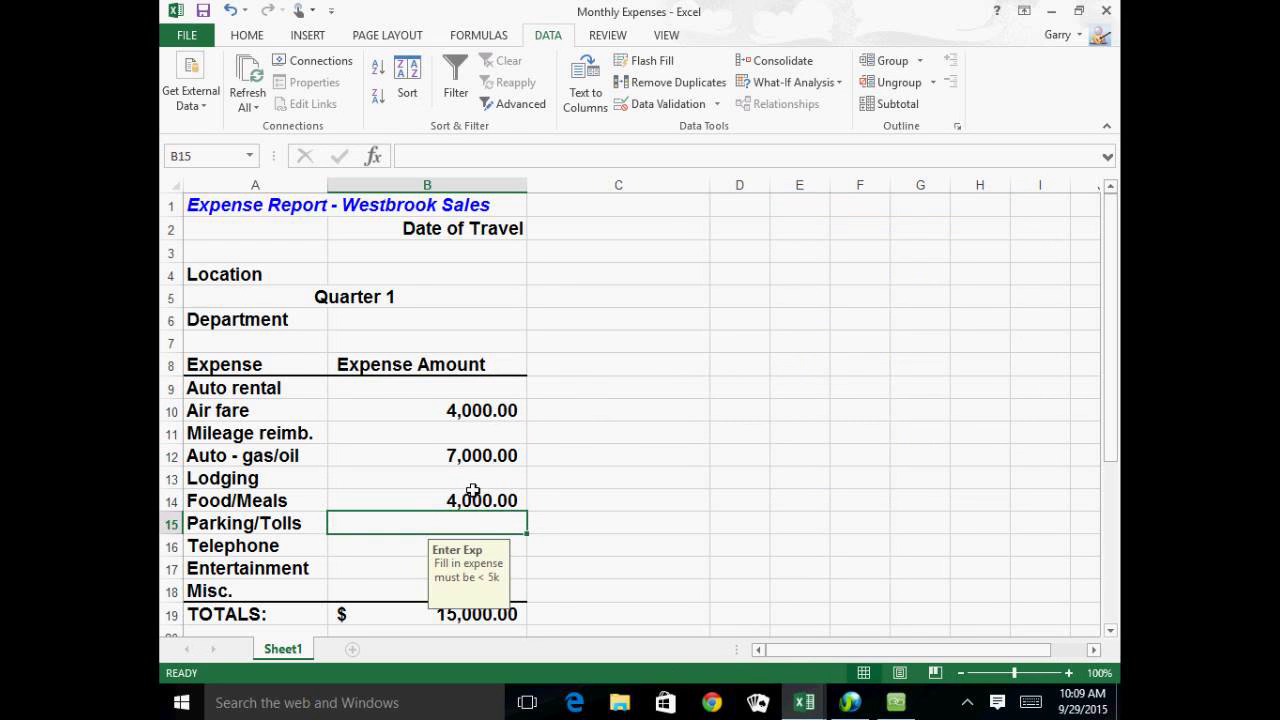
mouse_move(426, 388)
mouse_down()
mouse_move(394, 398)
mouse_move(391, 600)
mouse_move(410, 393)
mouse_up()
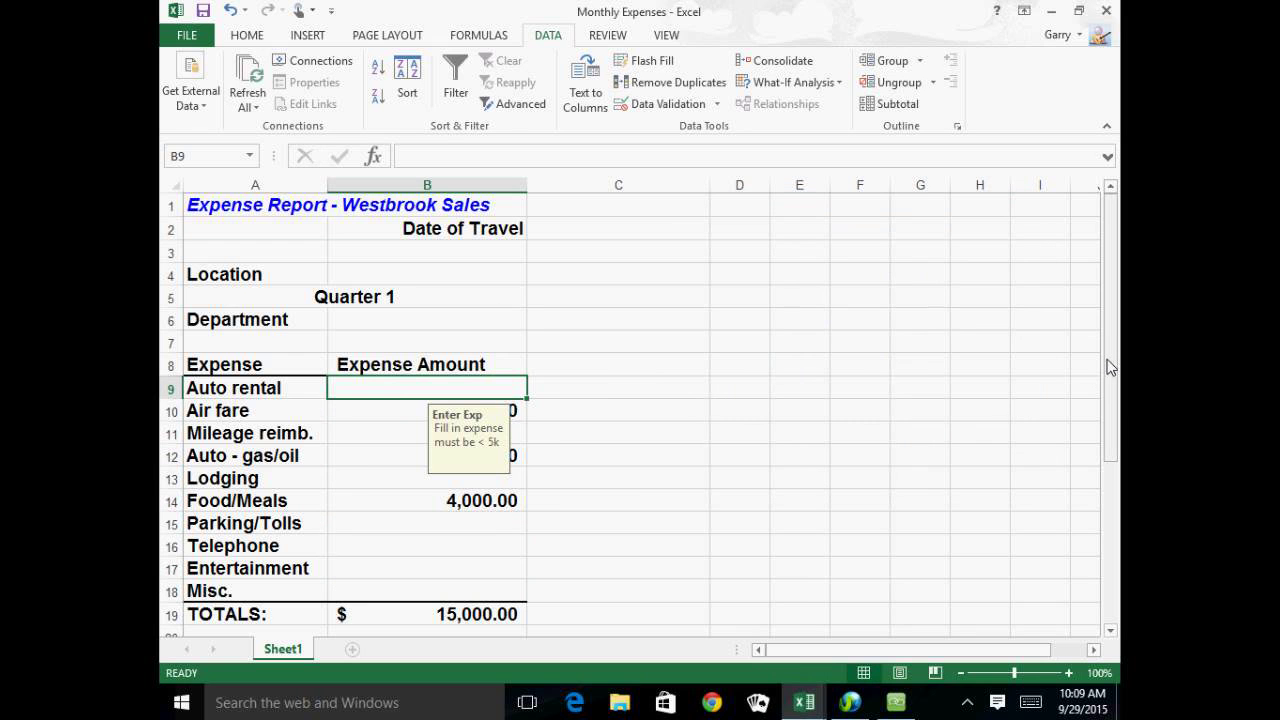
drag(1108, 357, 1108, 405)
click(380, 234)
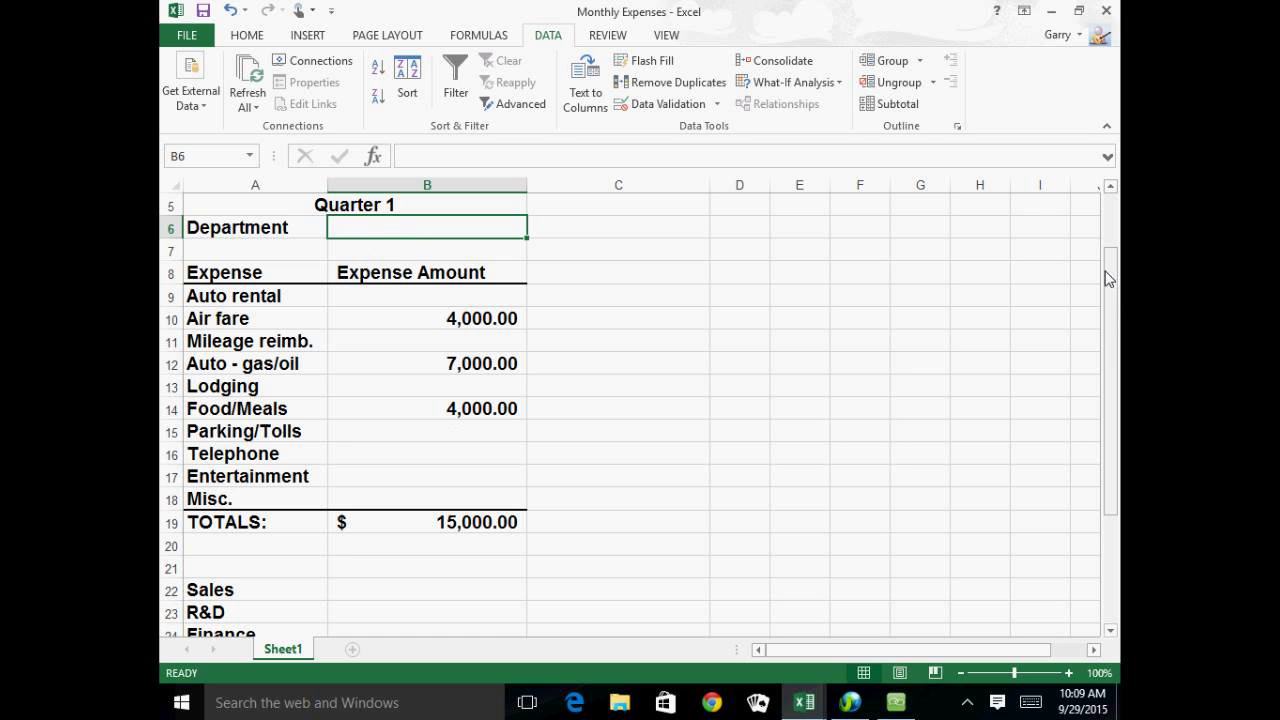
drag(1108, 277, 1108, 368)
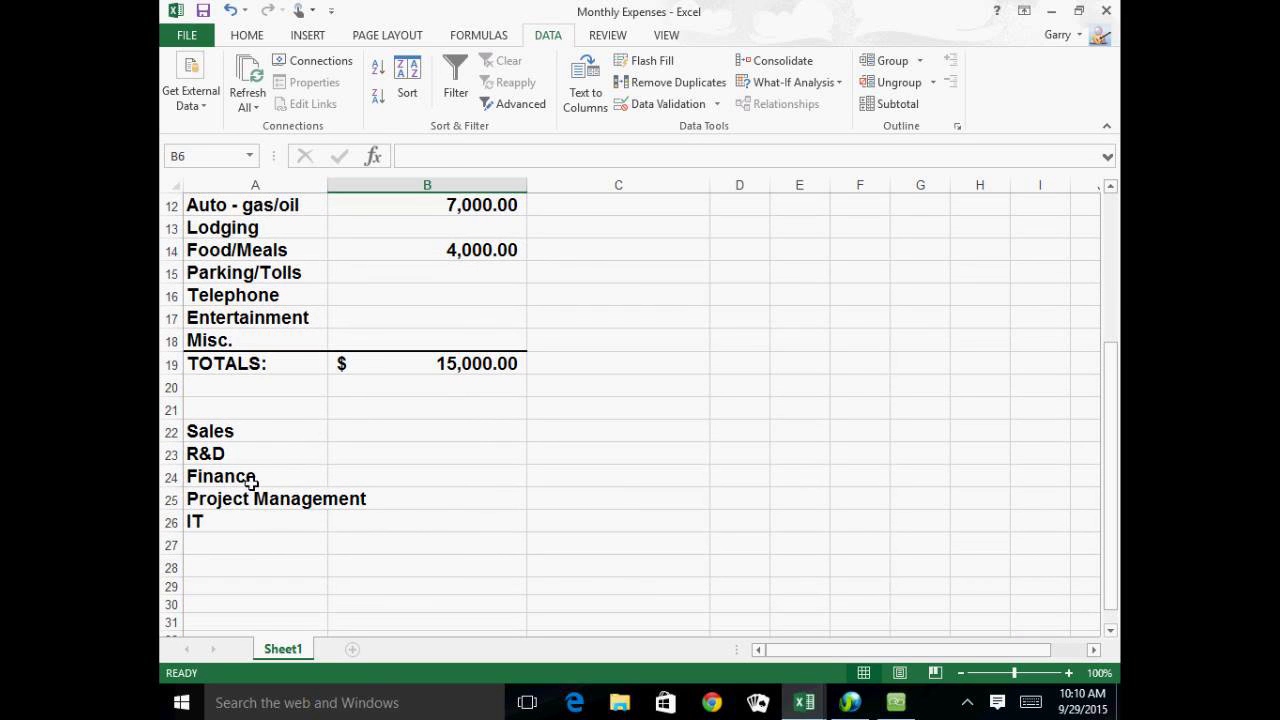
click(252, 483)
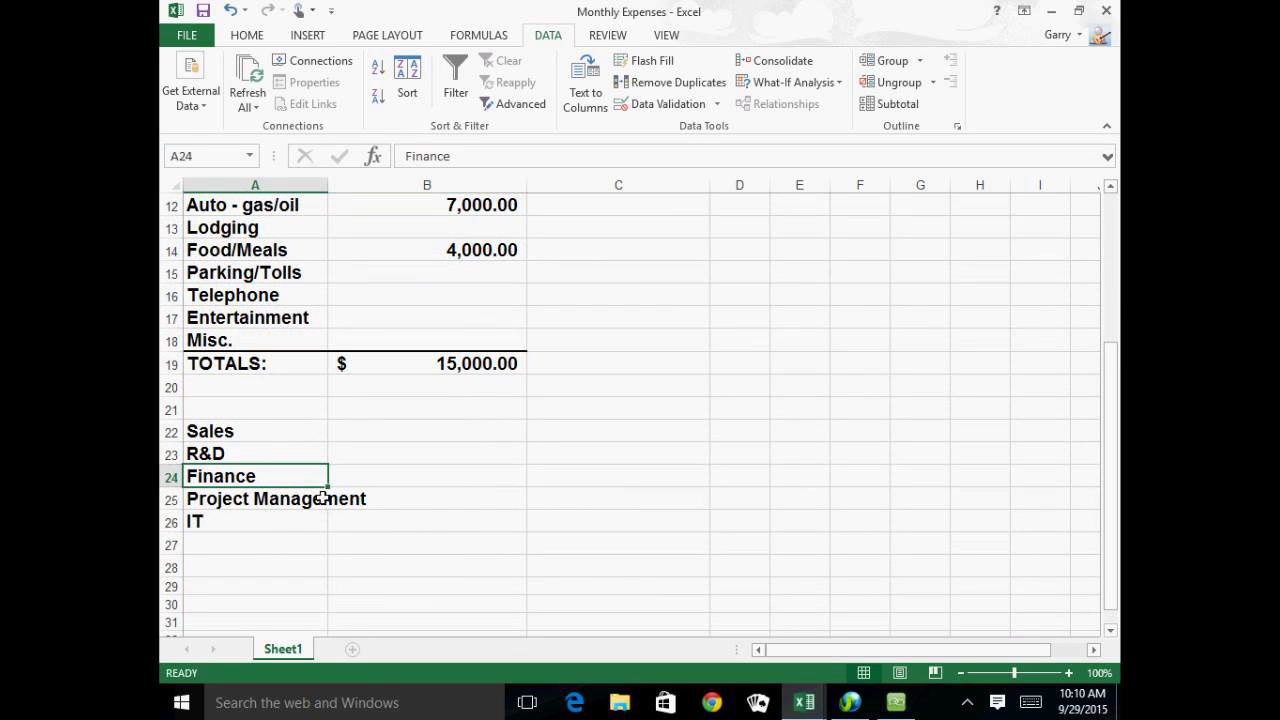
click(252, 461)
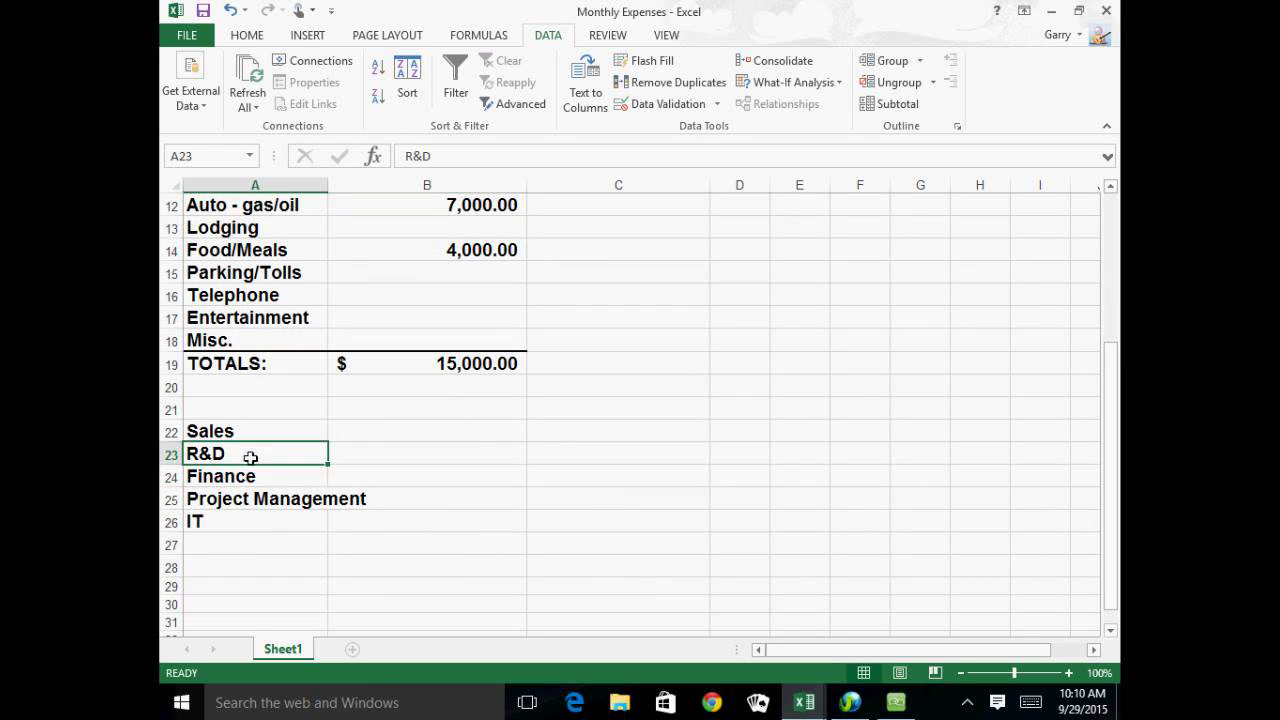
click(239, 528)
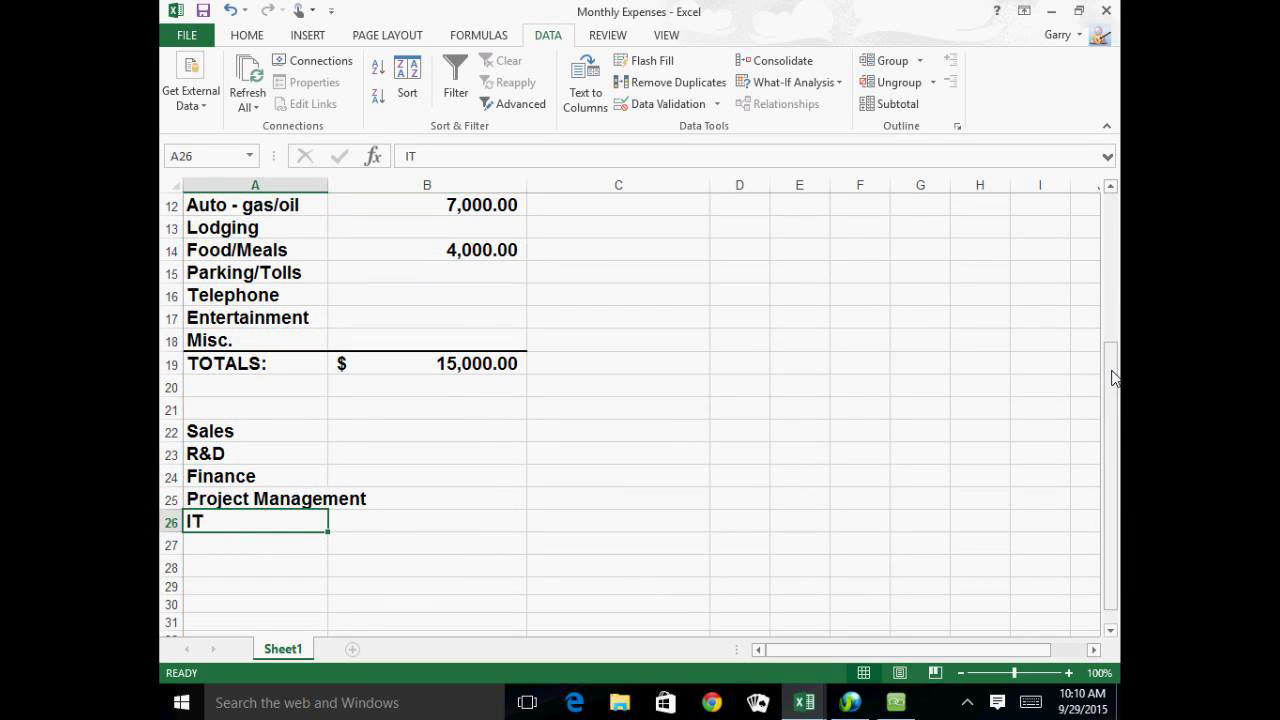
drag(1115, 378, 1114, 232)
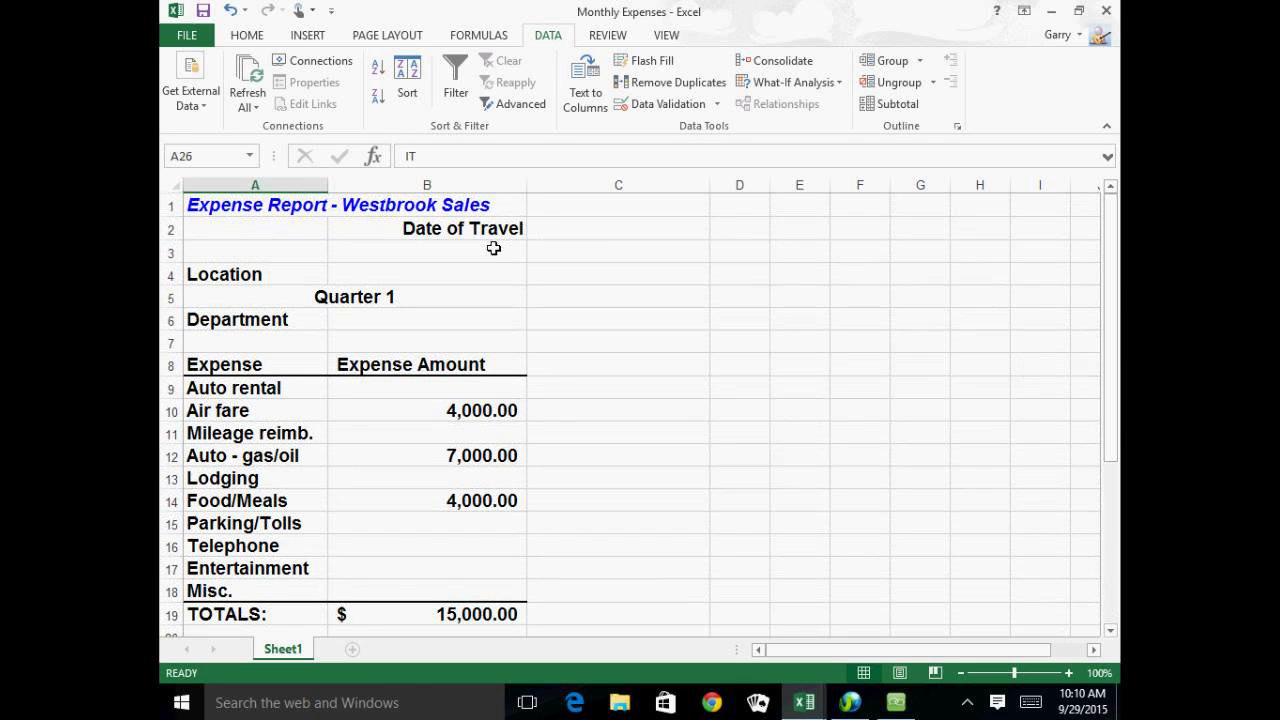
Step: Give Department cell B6 a List validation sourced from =$A$22:$A$26
click(386, 322)
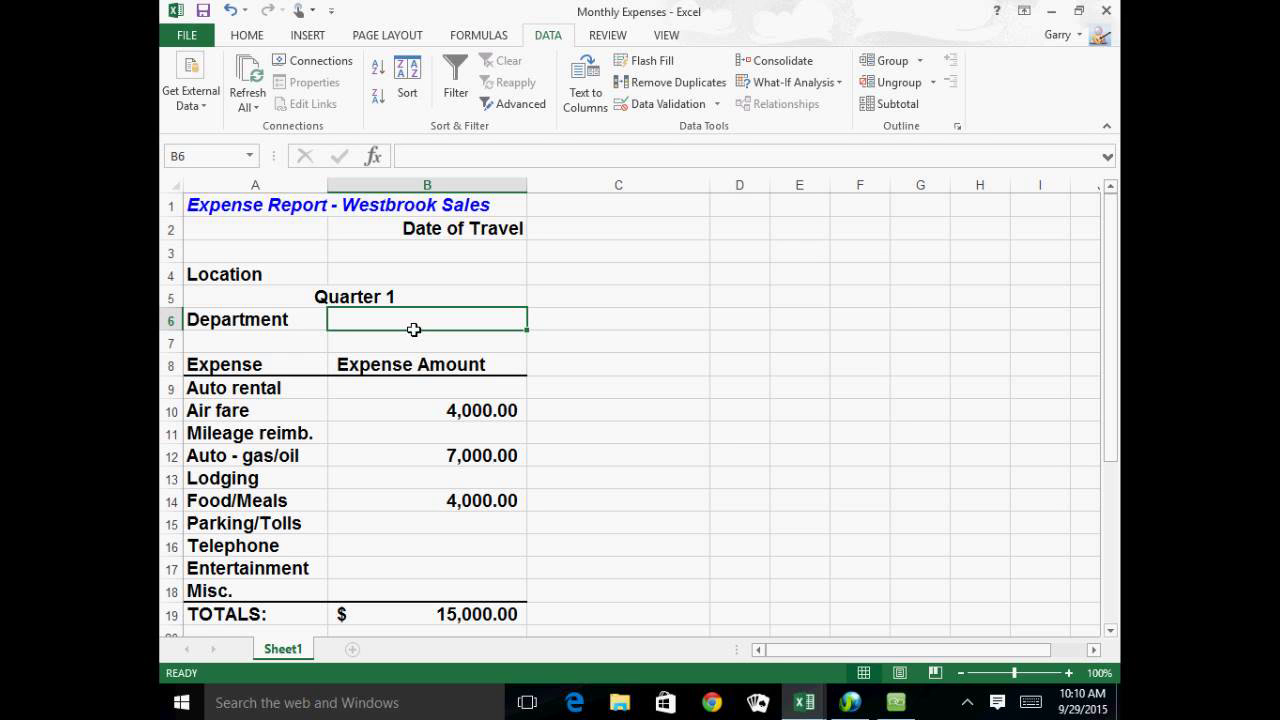
click(719, 106)
click(695, 129)
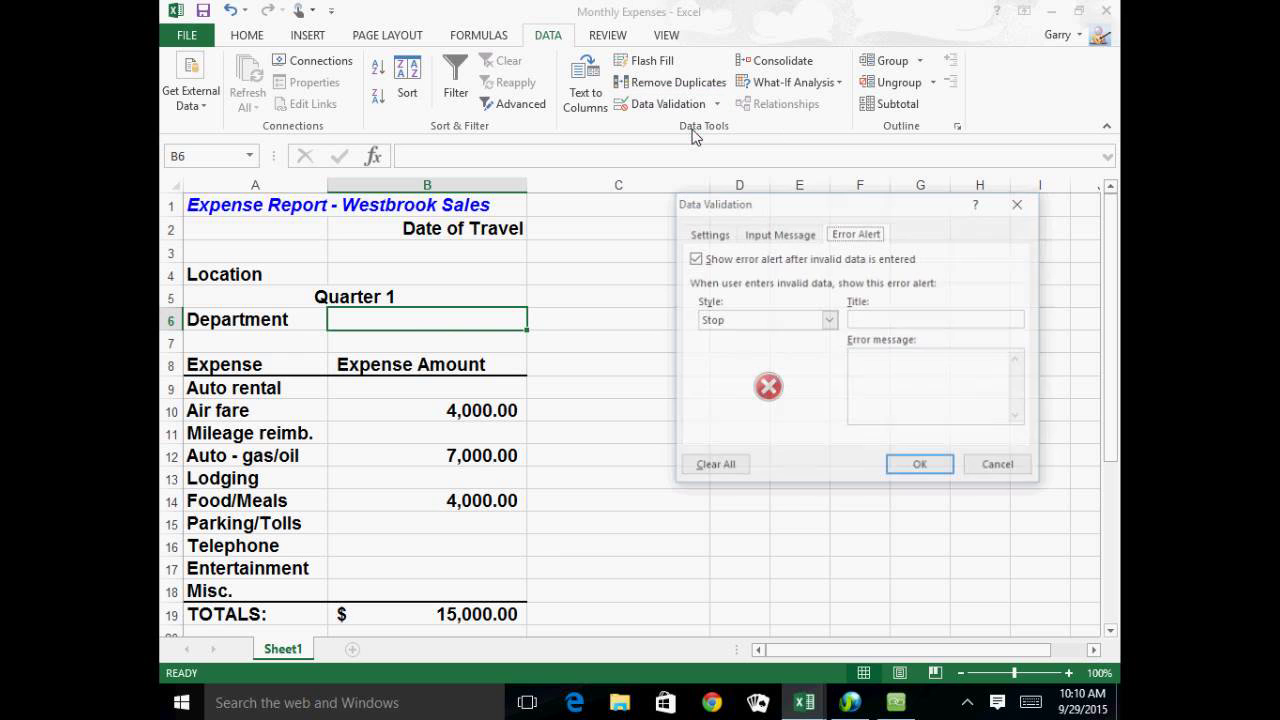
click(705, 236)
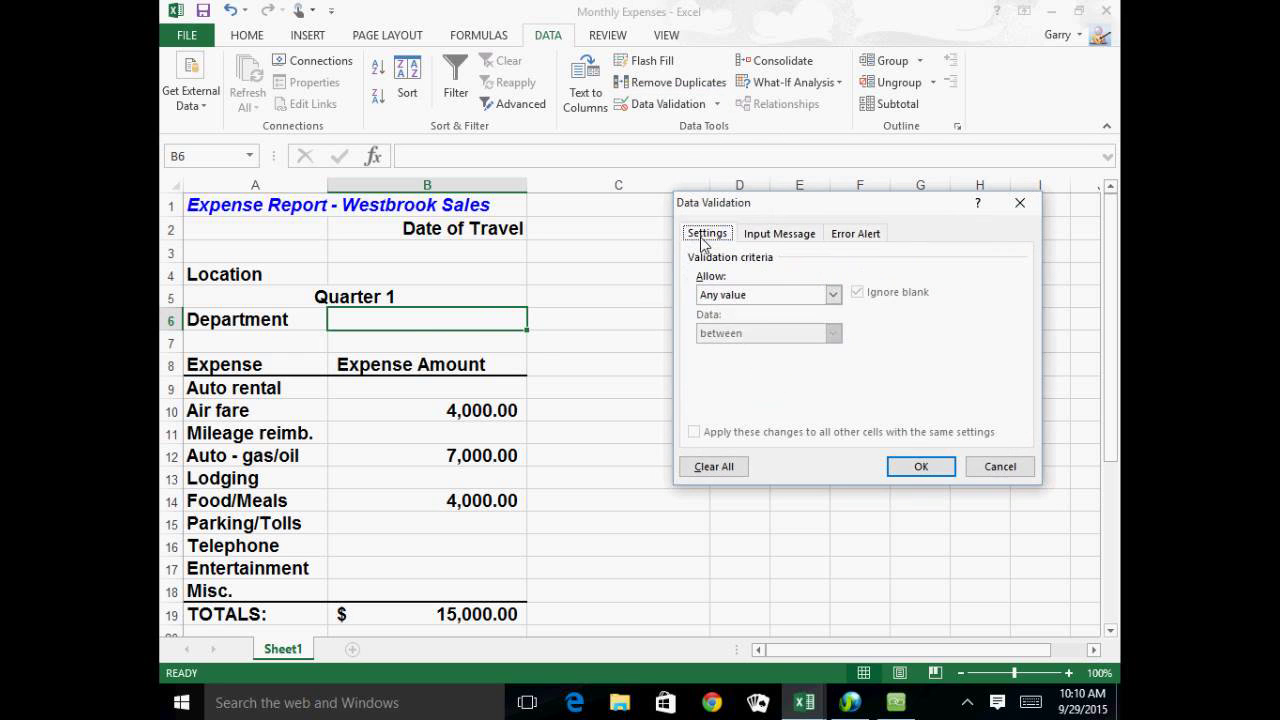
click(833, 295)
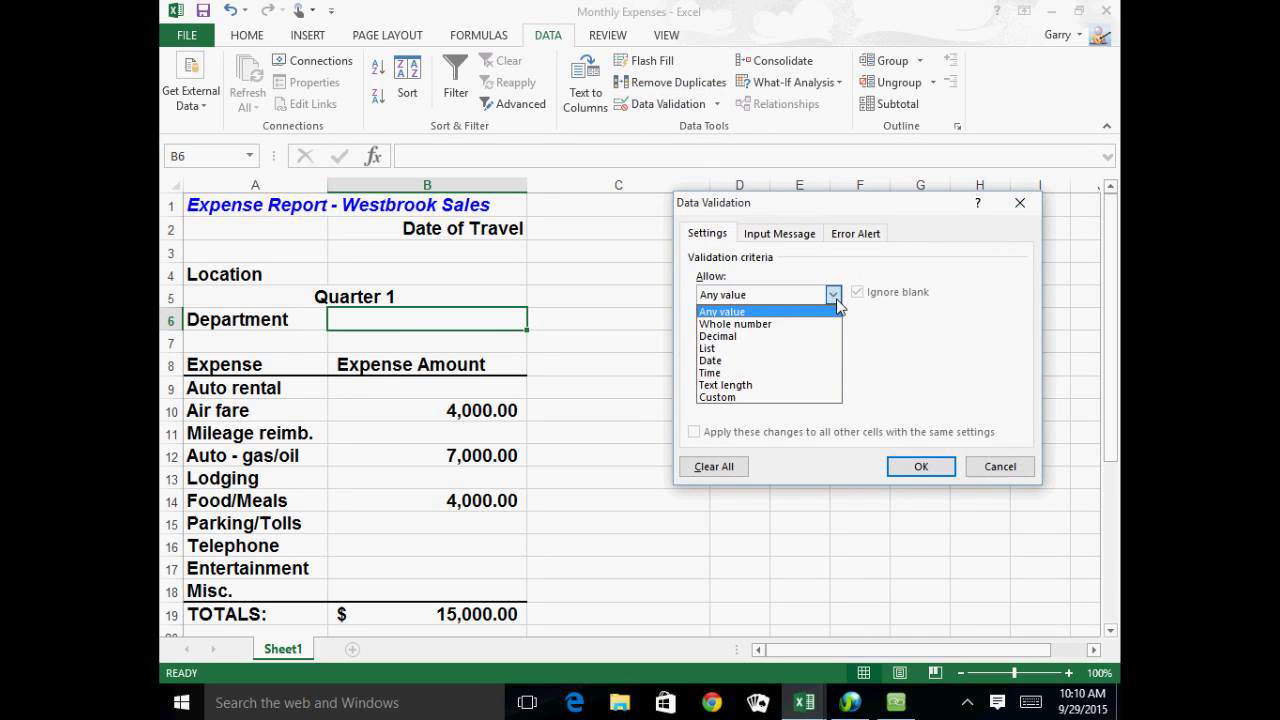
click(727, 349)
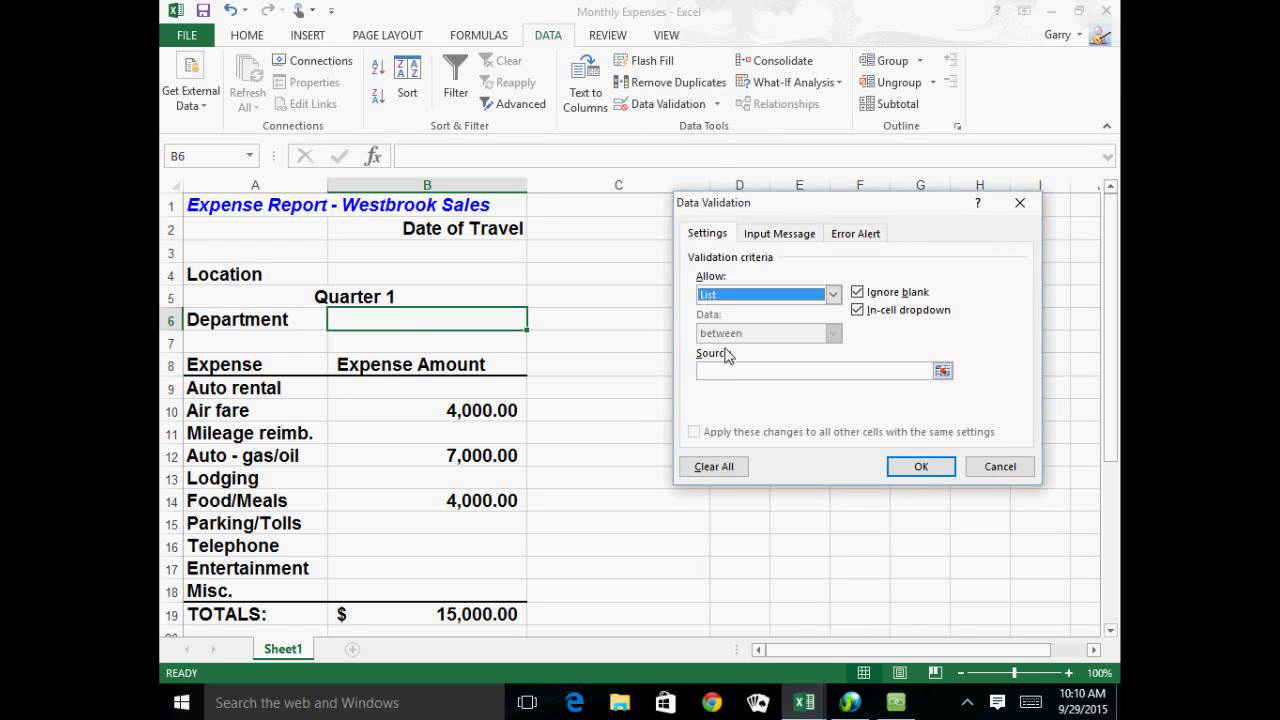
click(943, 372)
drag(1110, 384, 1100, 544)
drag(246, 412, 234, 503)
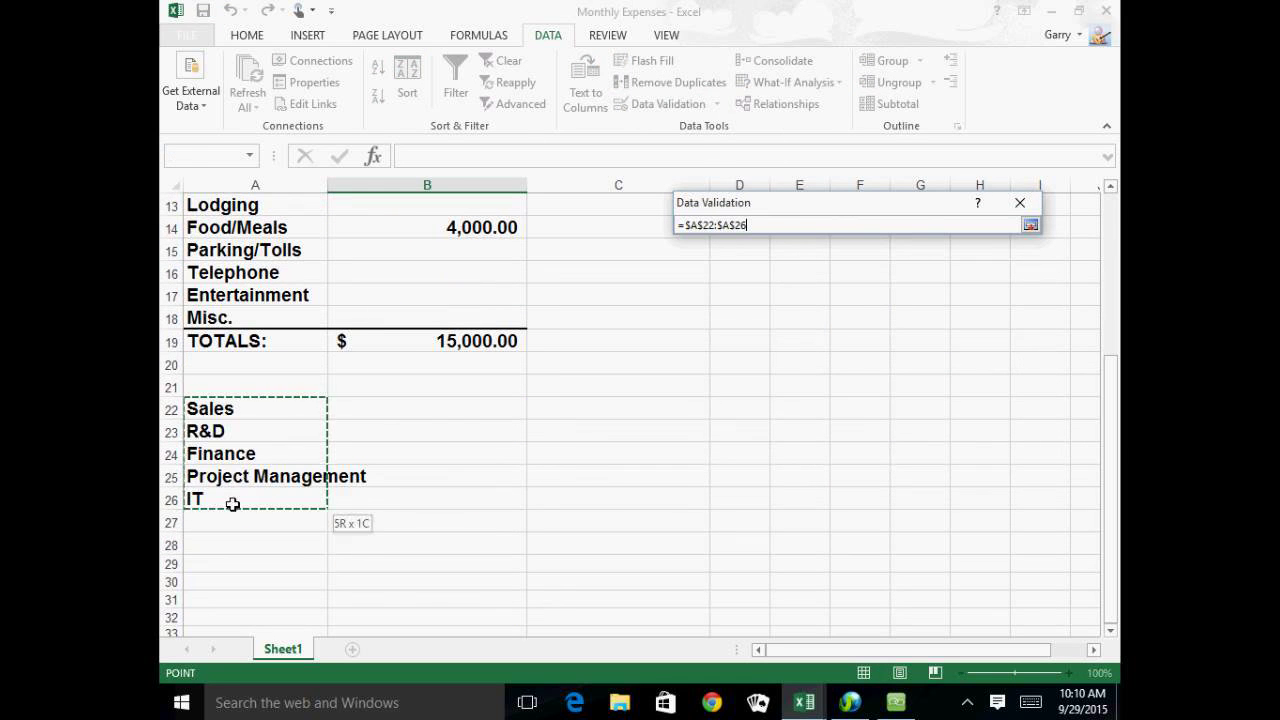
click(1030, 226)
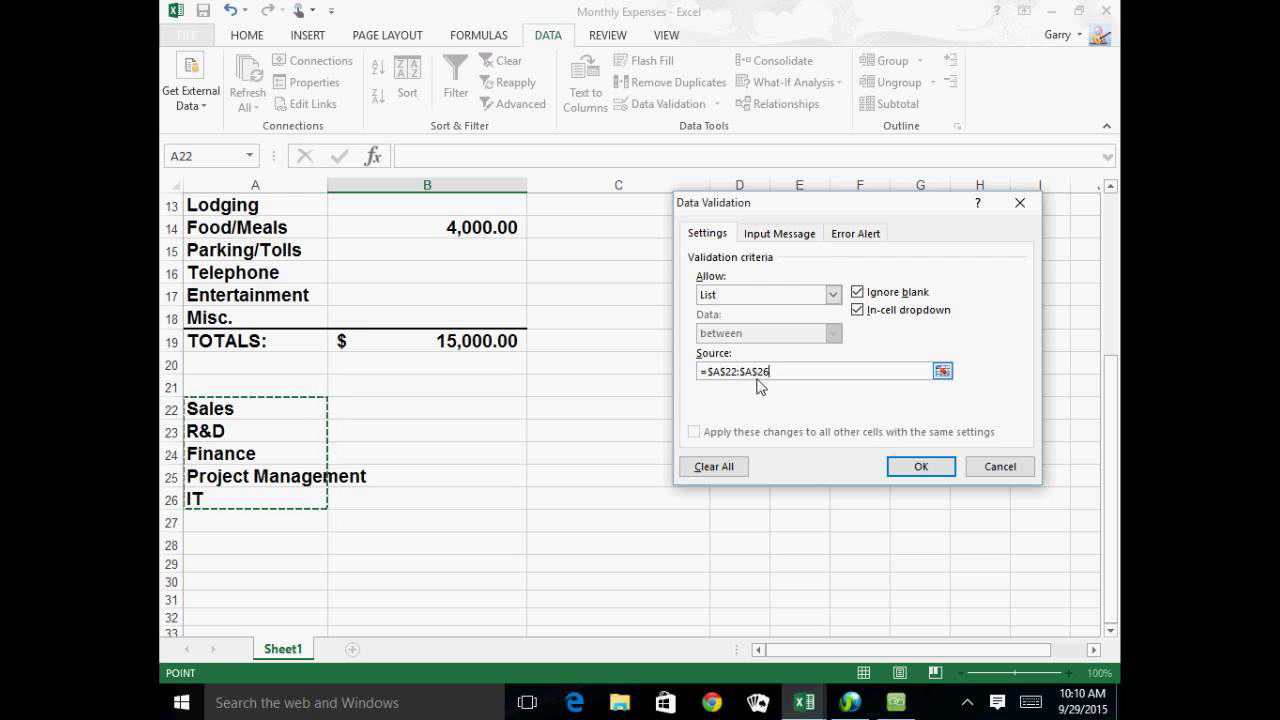
Step: Add the 'Dept' input message 'Enter from drop down list', keep Stop alert, and apply to B6
click(811, 236)
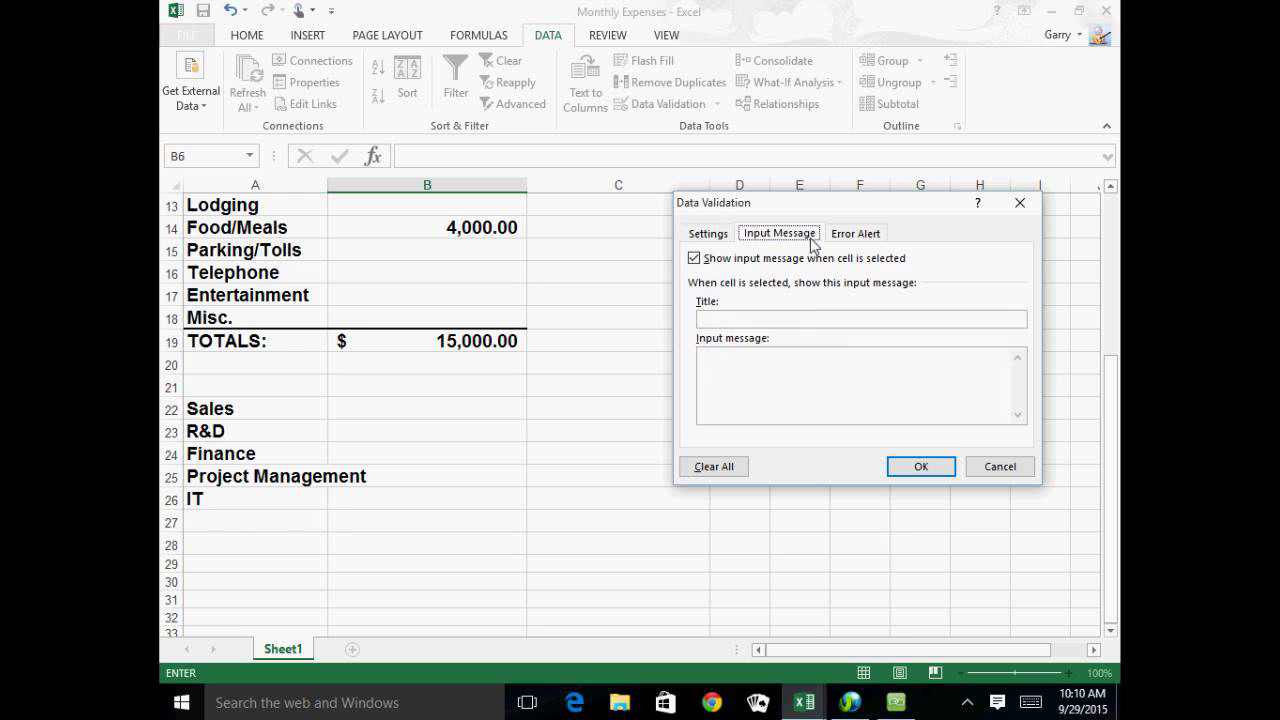
click(746, 321)
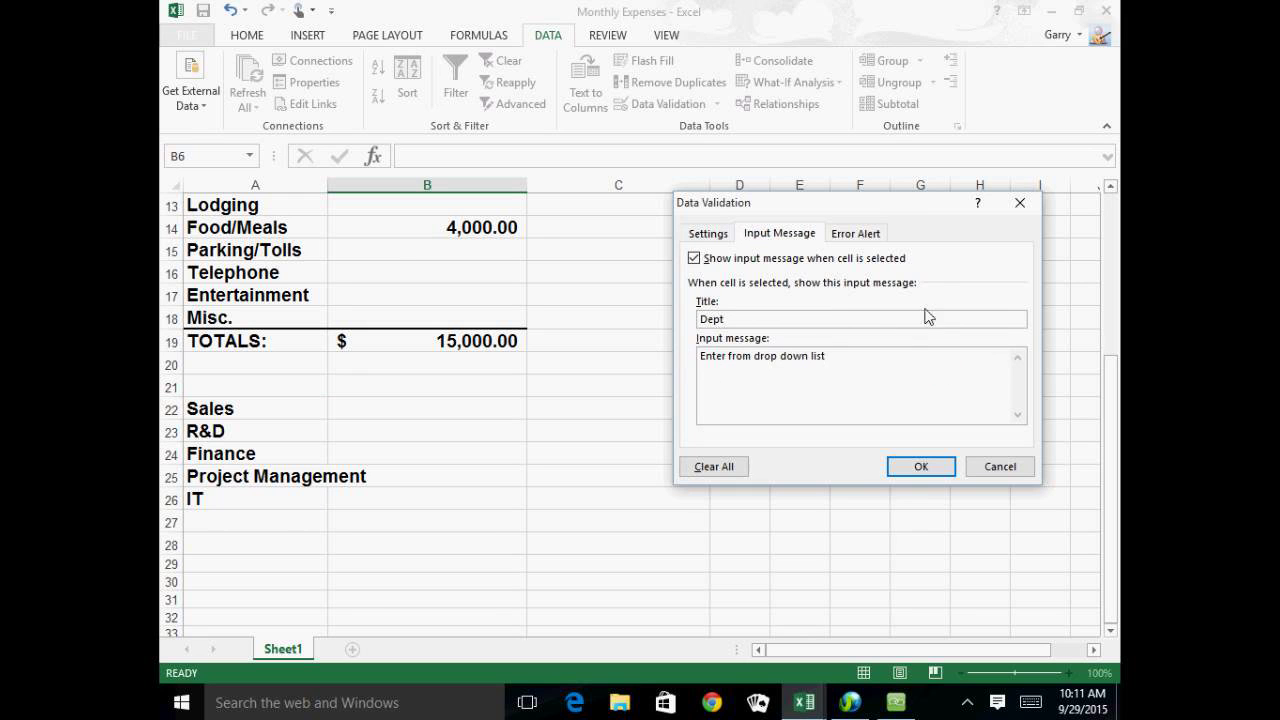
click(866, 235)
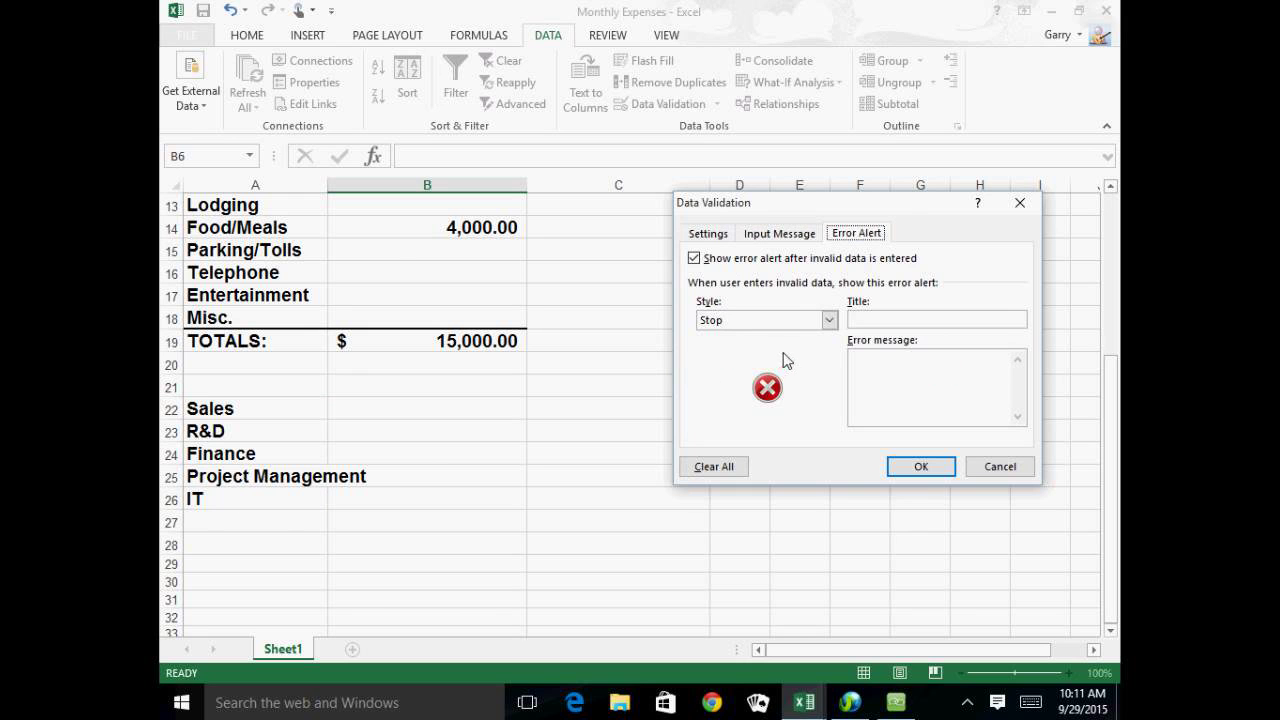
click(920, 472)
drag(1112, 372, 1112, 209)
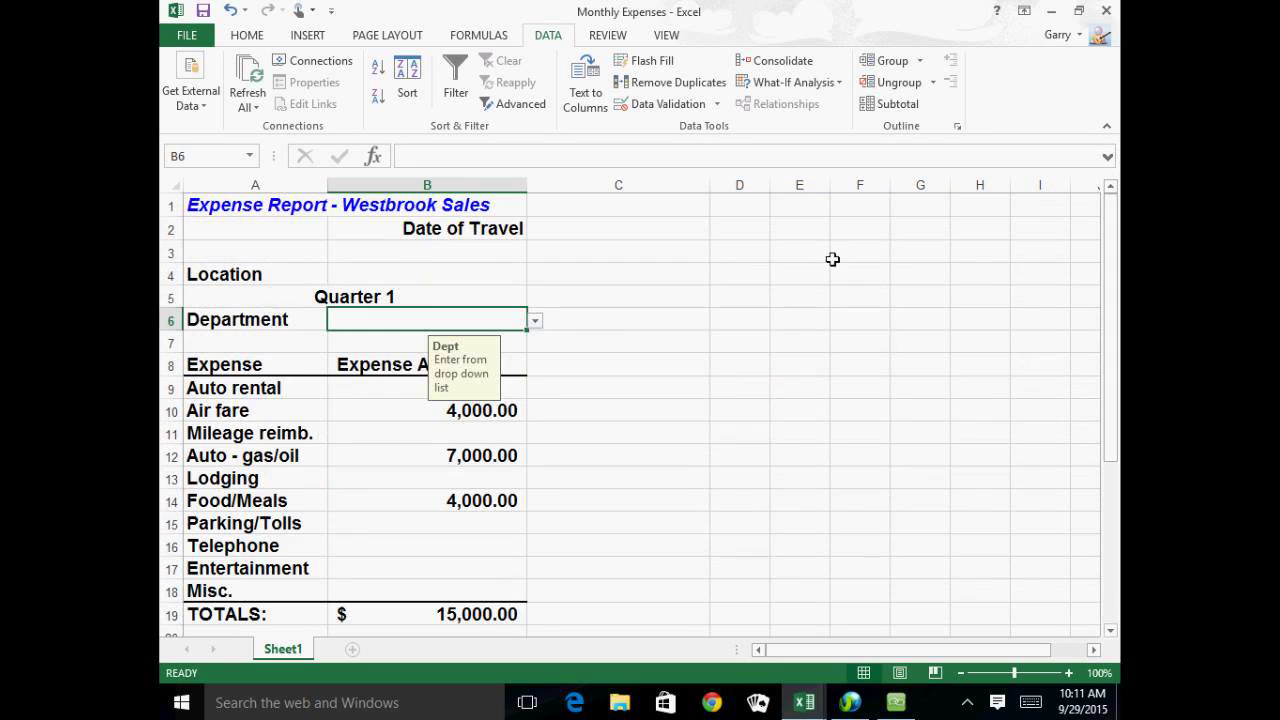
Step: Select a few other cells, then reselect Department cell B6 to show its input message
click(600, 272)
click(588, 387)
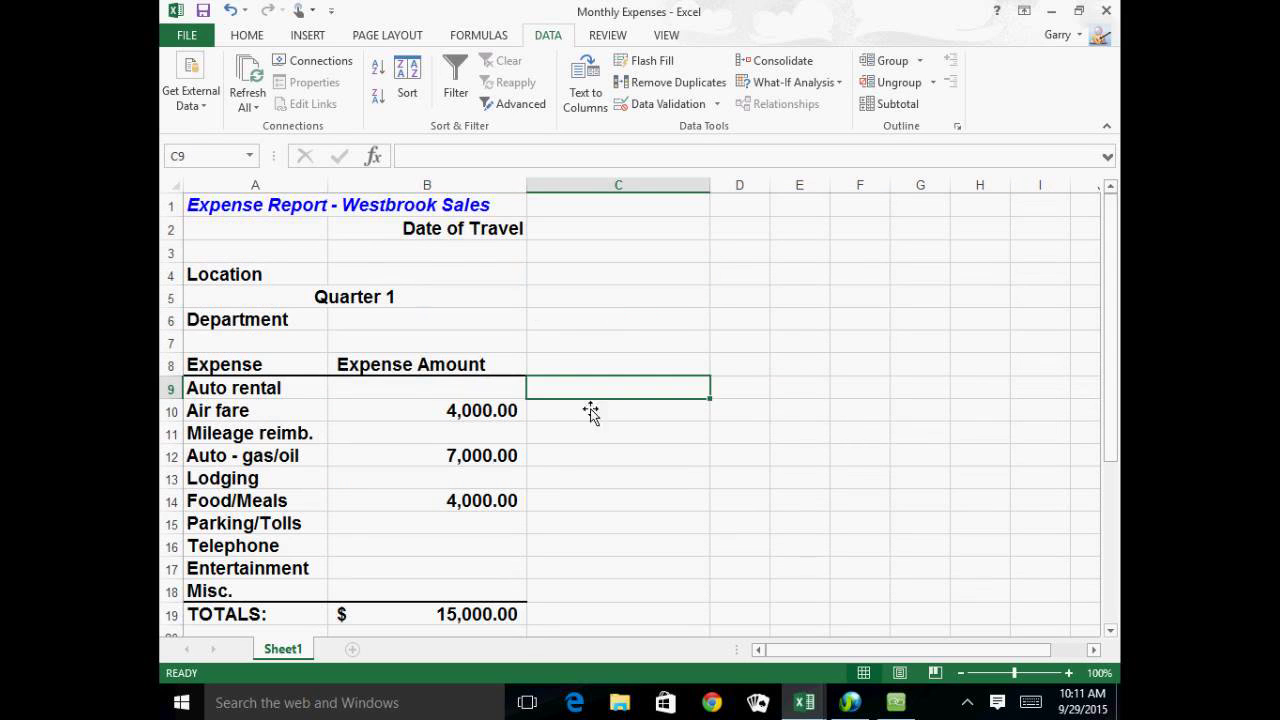
click(409, 457)
click(645, 409)
click(638, 258)
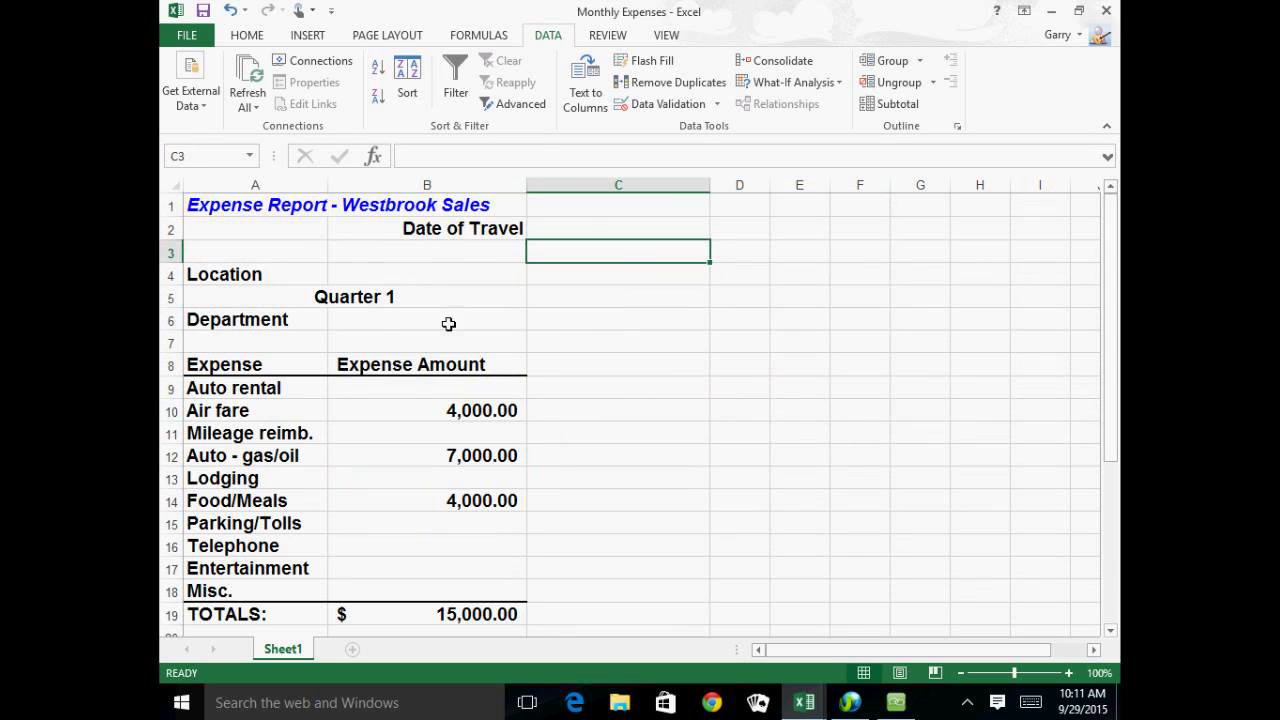
click(374, 327)
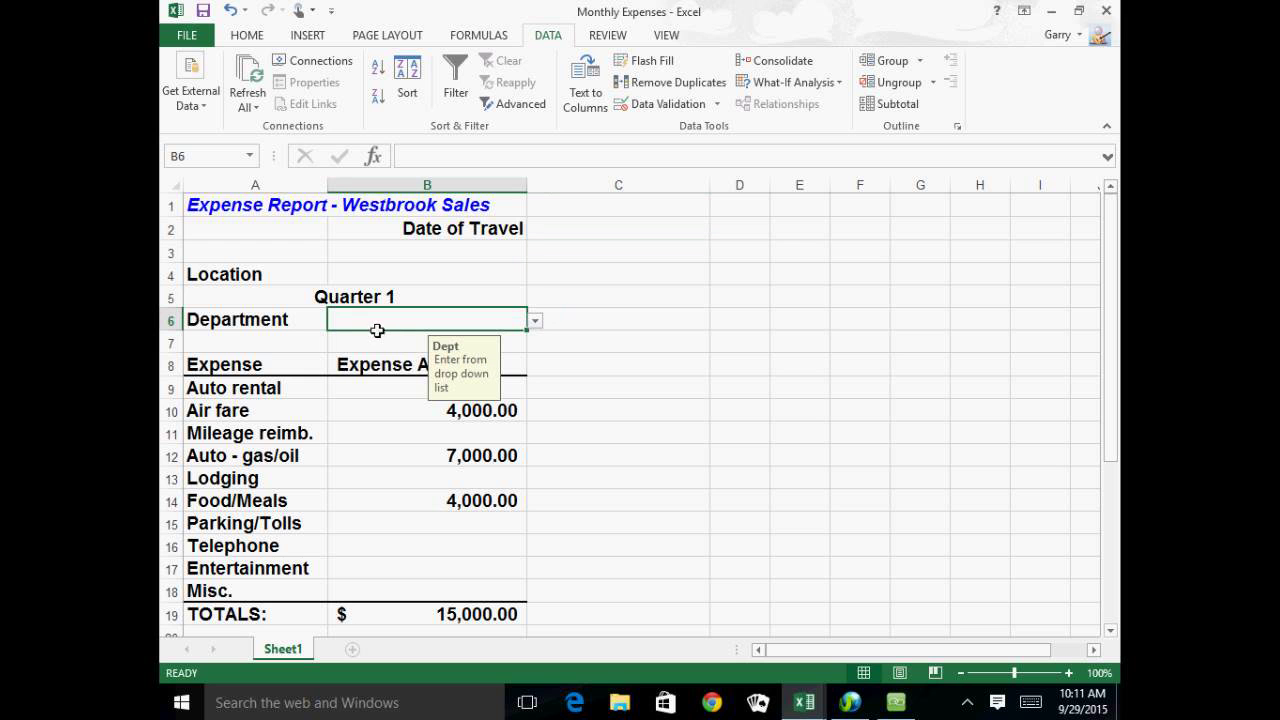
Step: Pick R&D, then Project Management, from B6's department drop-down list
click(536, 321)
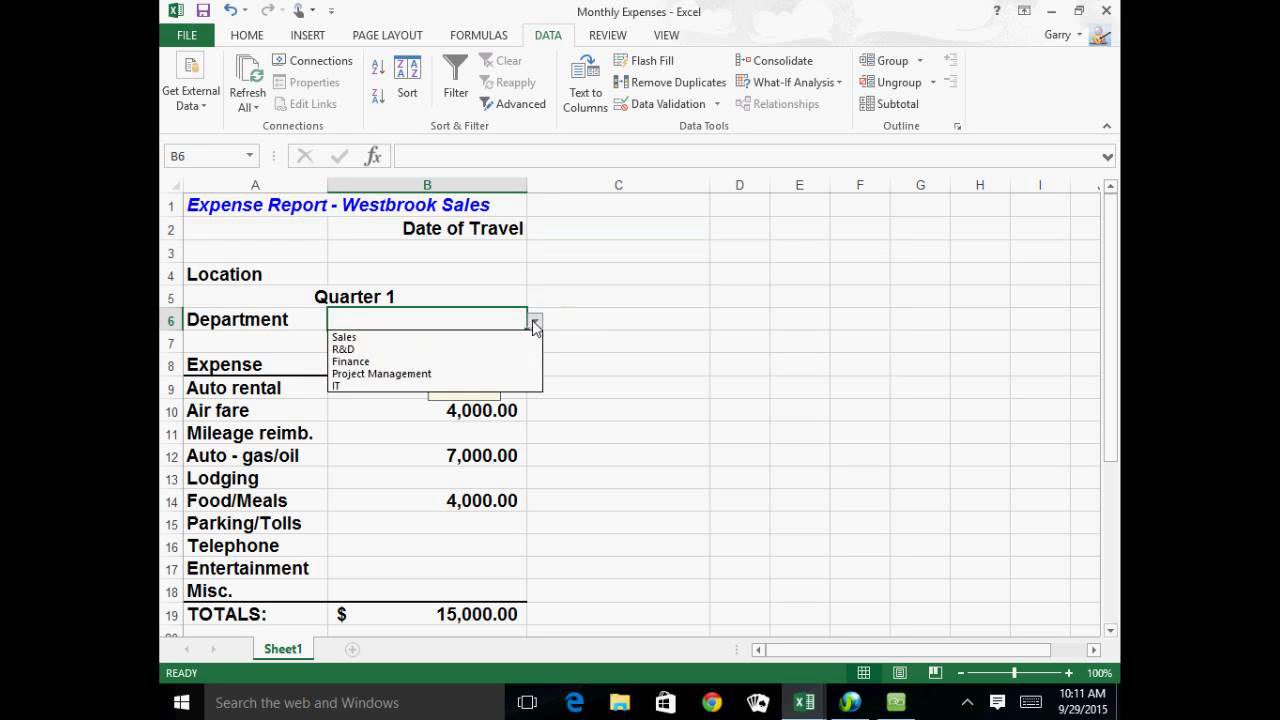
click(400, 349)
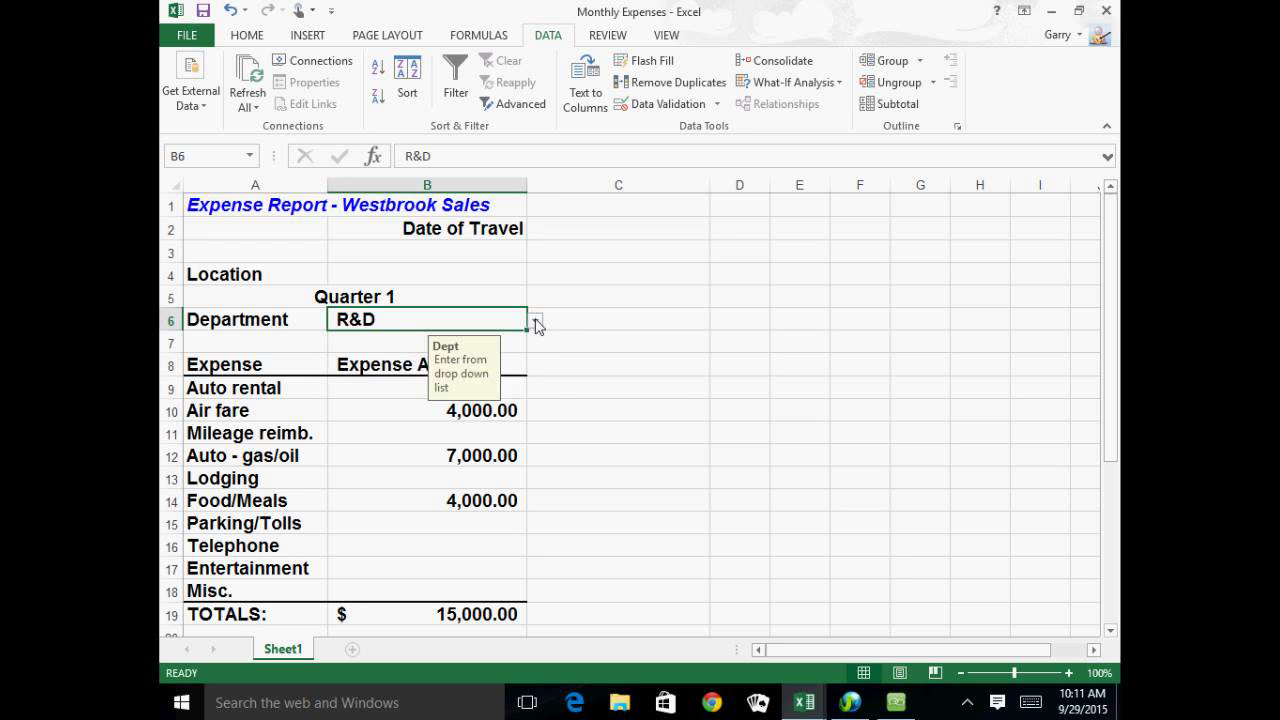
click(536, 321)
click(429, 381)
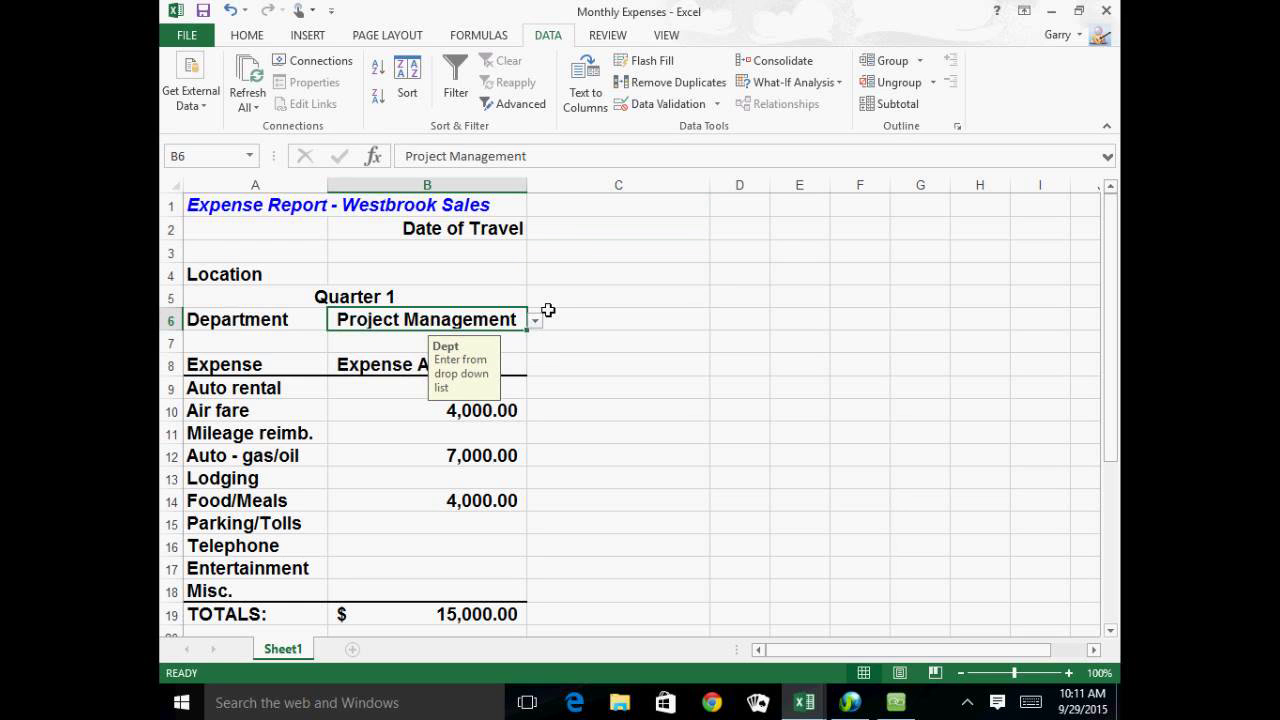
Step: Try entering Accounting in B6 and cancel the rejection, keeping Project Management
text(Accounting)
key(Return)
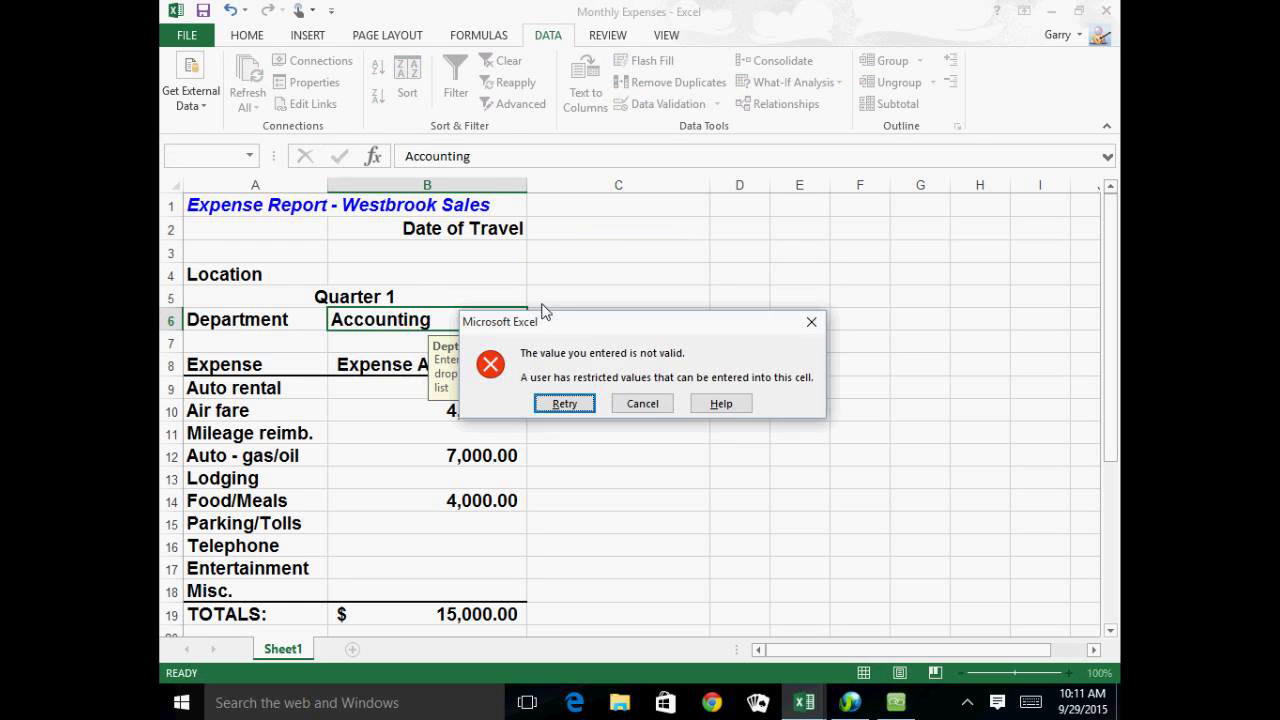
click(656, 413)
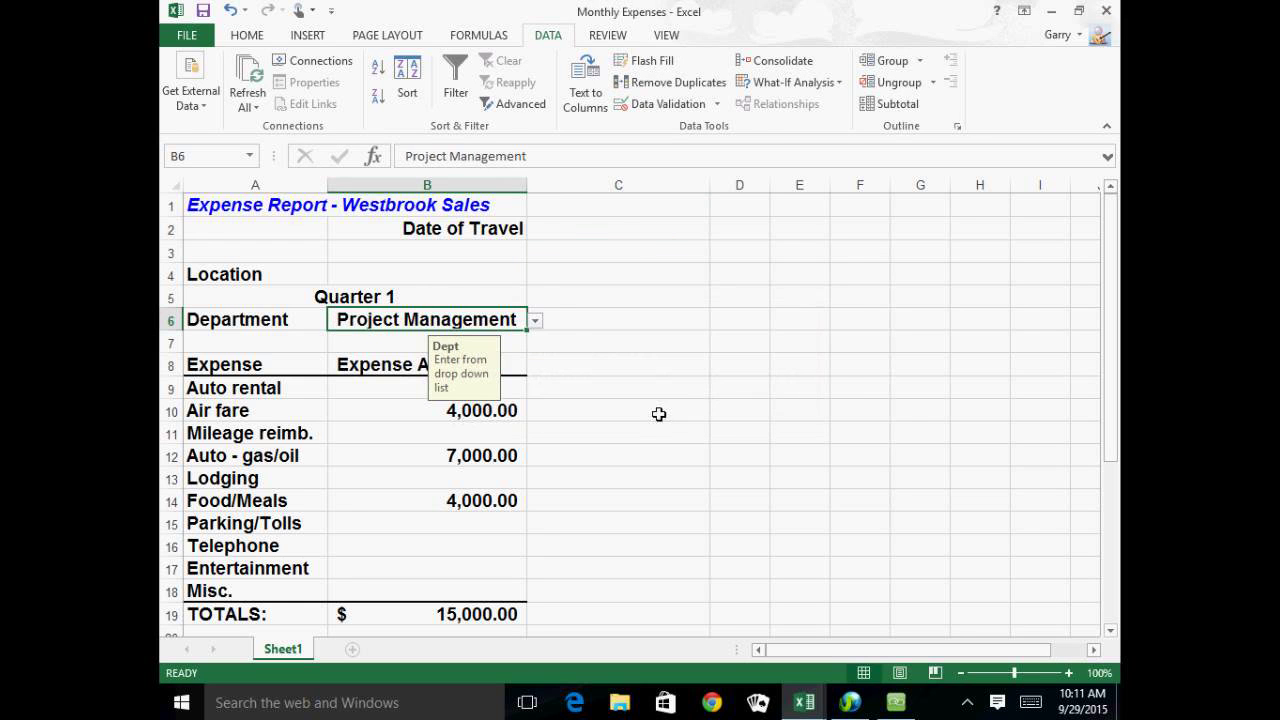
click(536, 320)
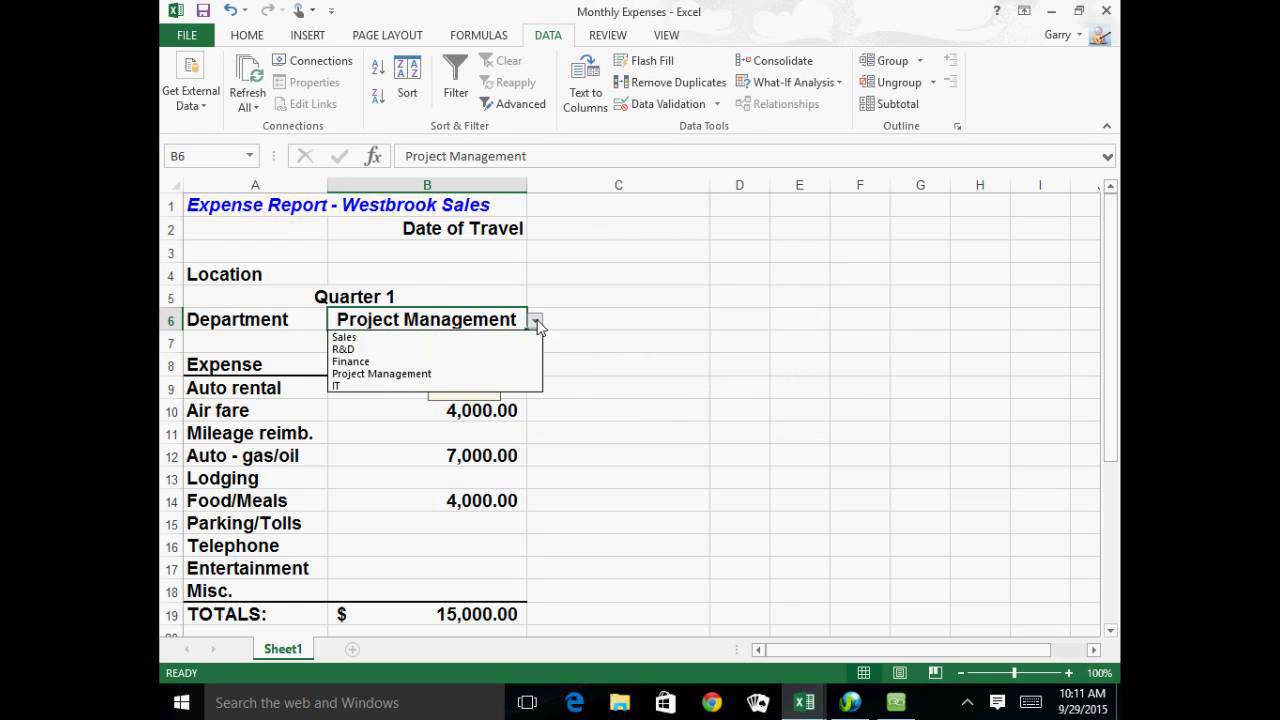
click(536, 321)
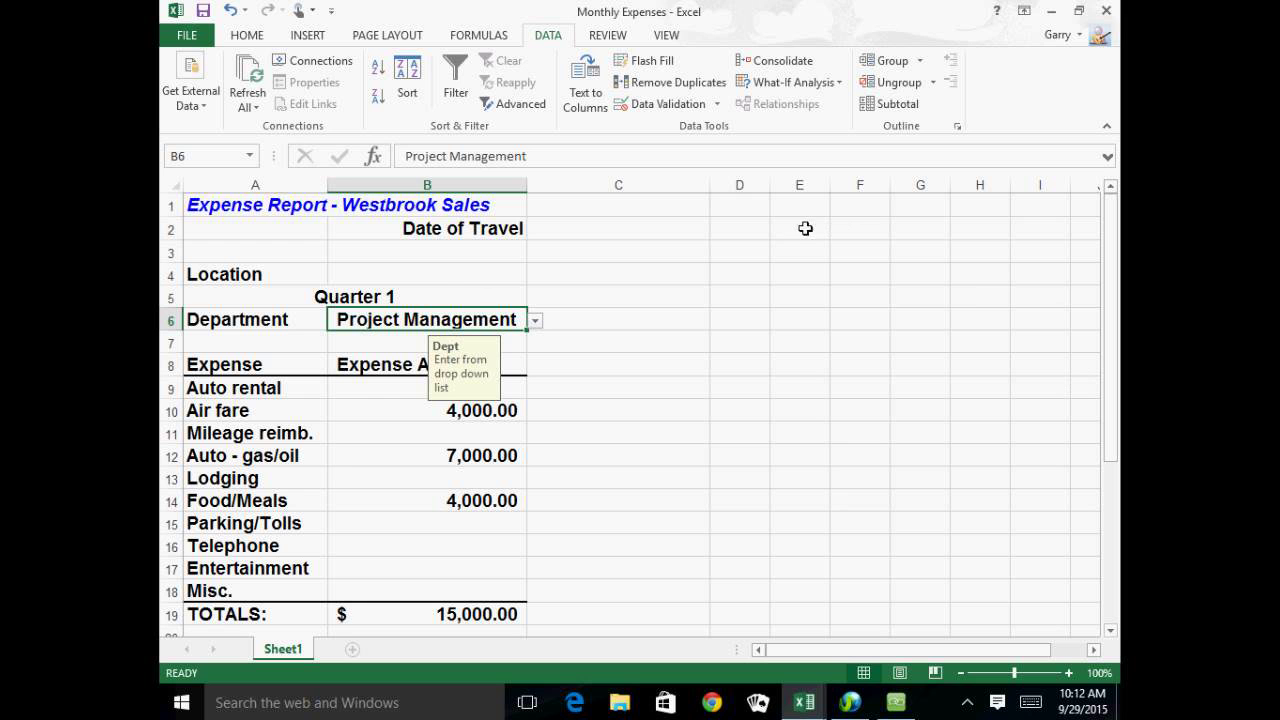
click(425, 280)
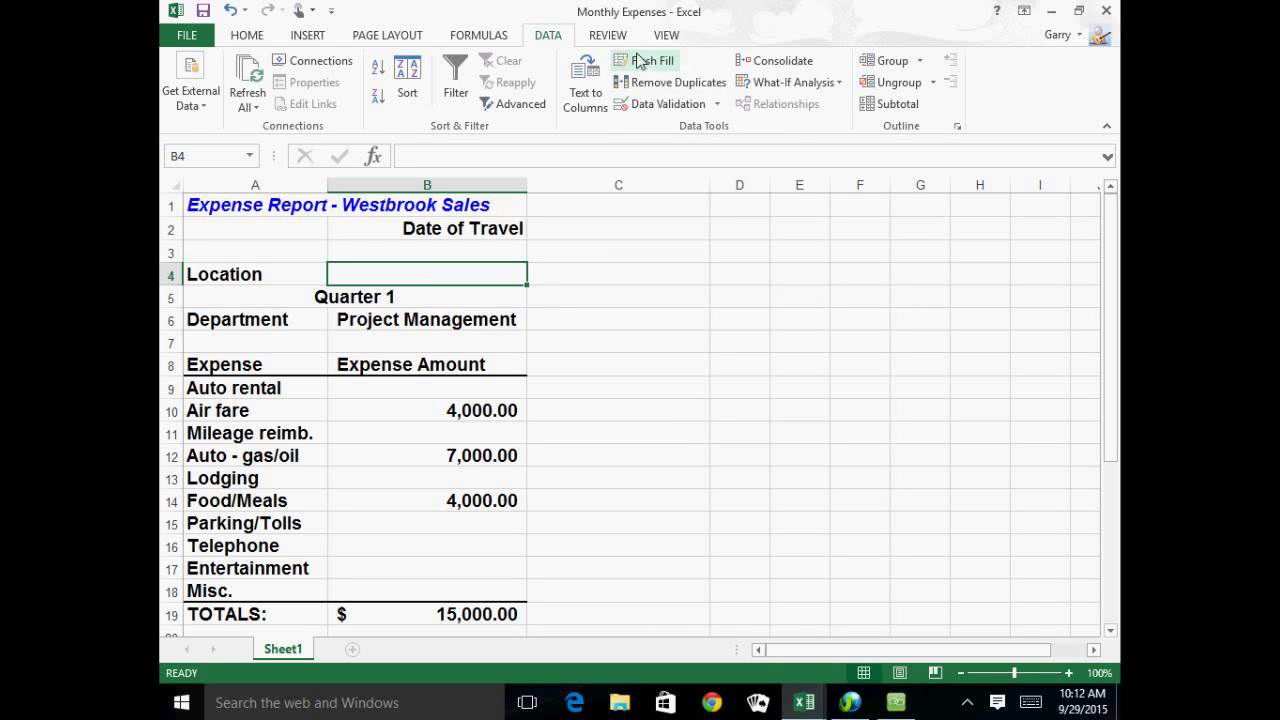
Step: Restrict B4 to a text length less than or equal to 7 in Data Validation
click(716, 104)
click(704, 129)
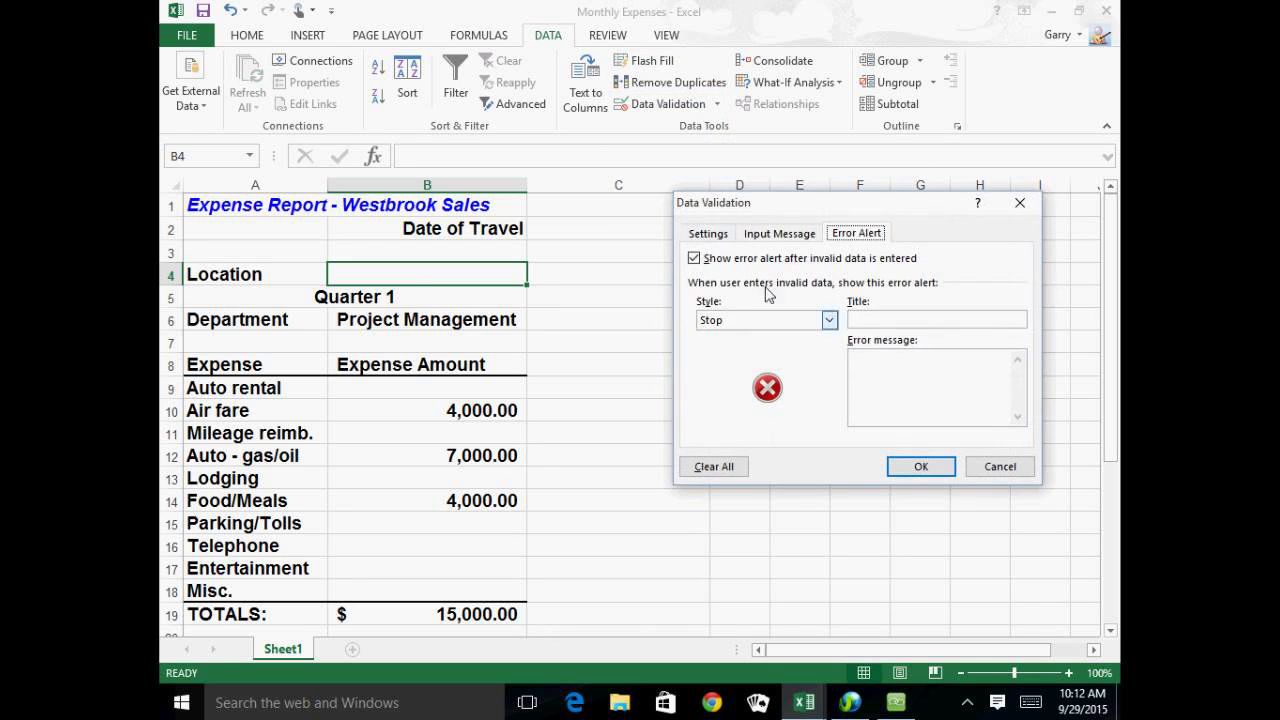
click(730, 238)
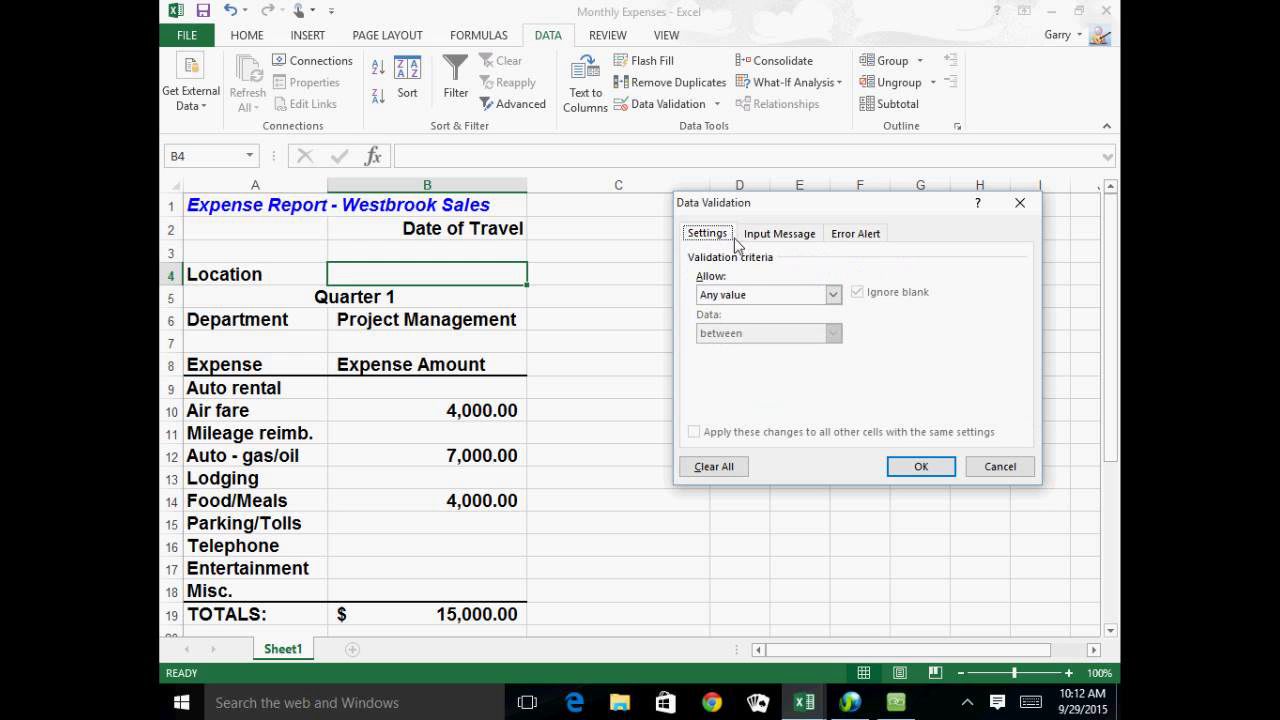
click(832, 295)
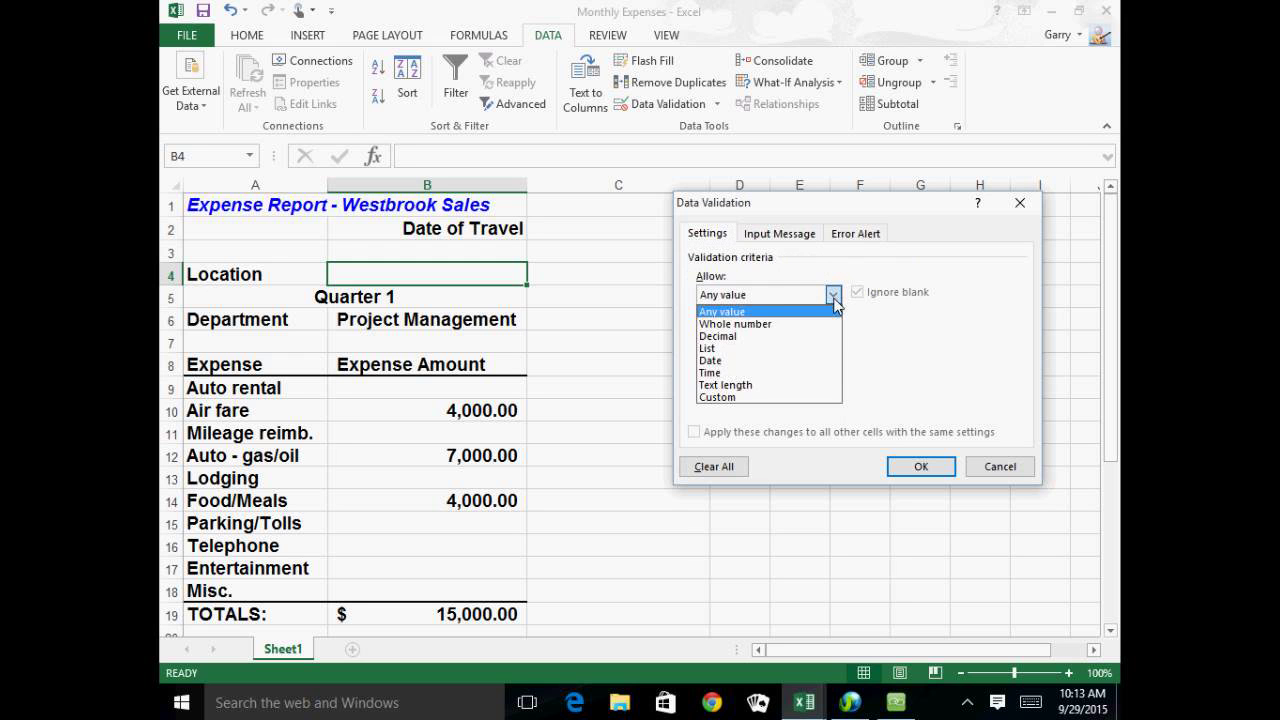
click(736, 385)
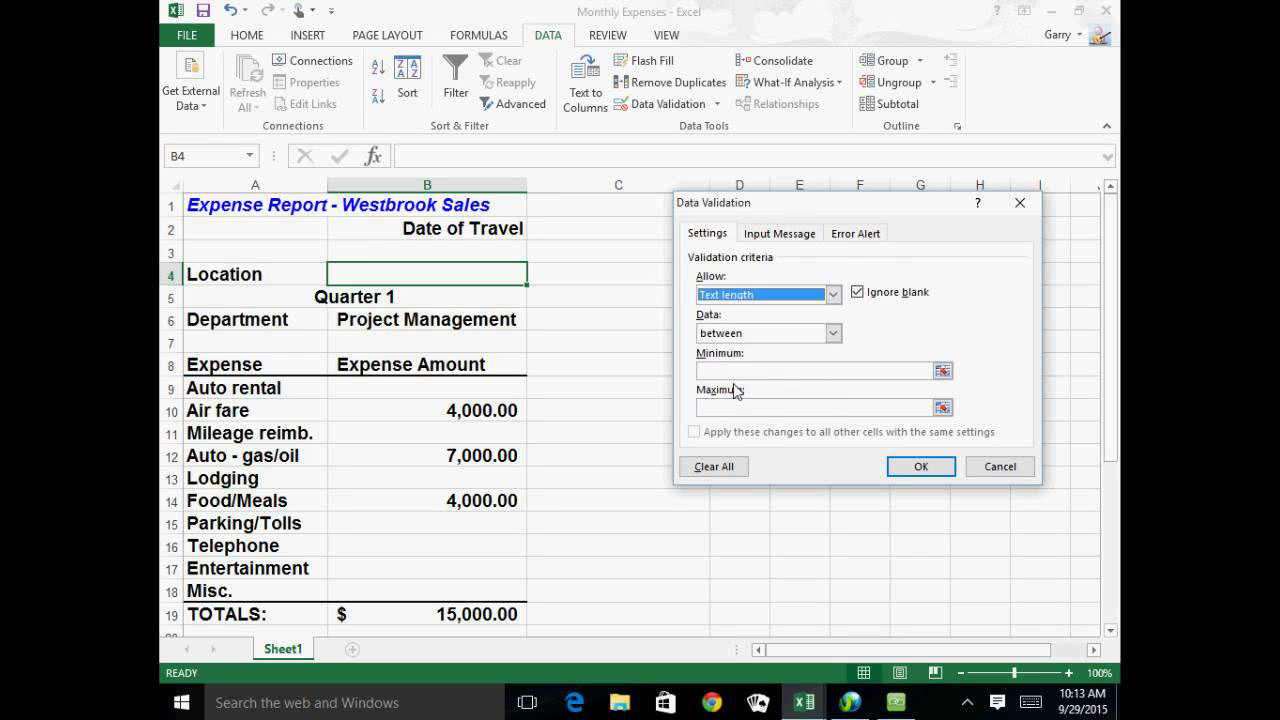
click(833, 334)
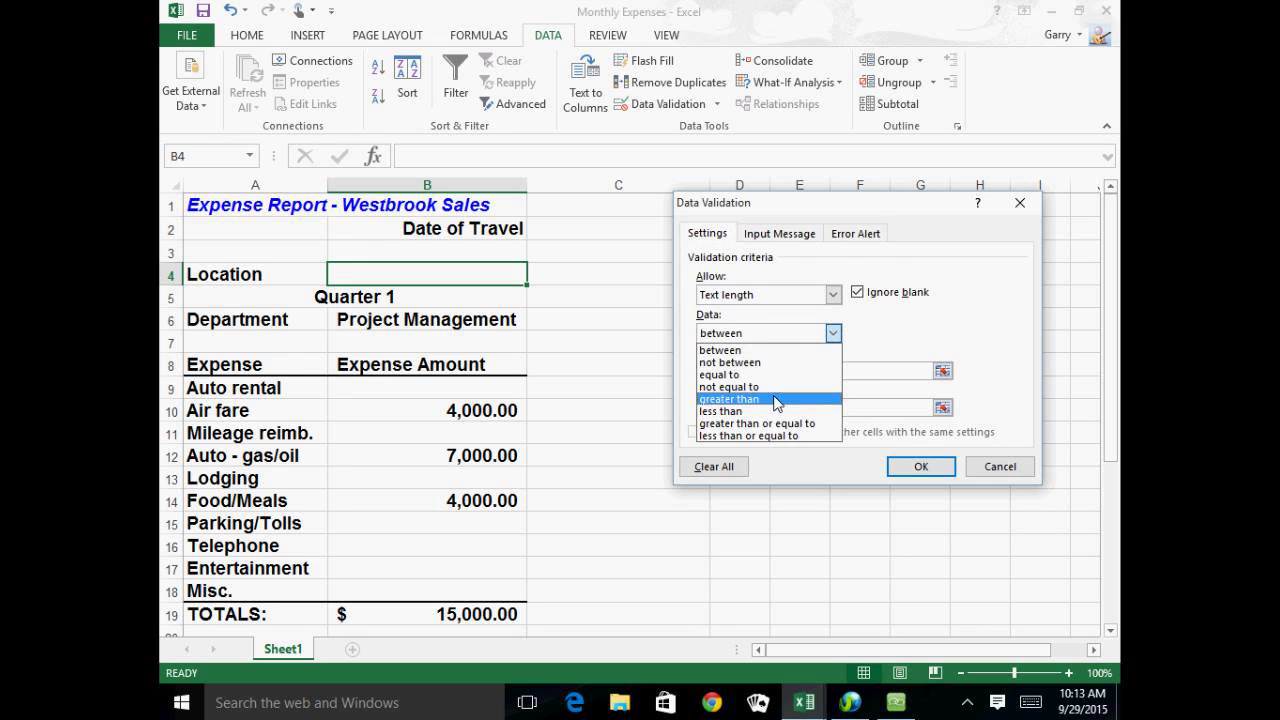
click(765, 436)
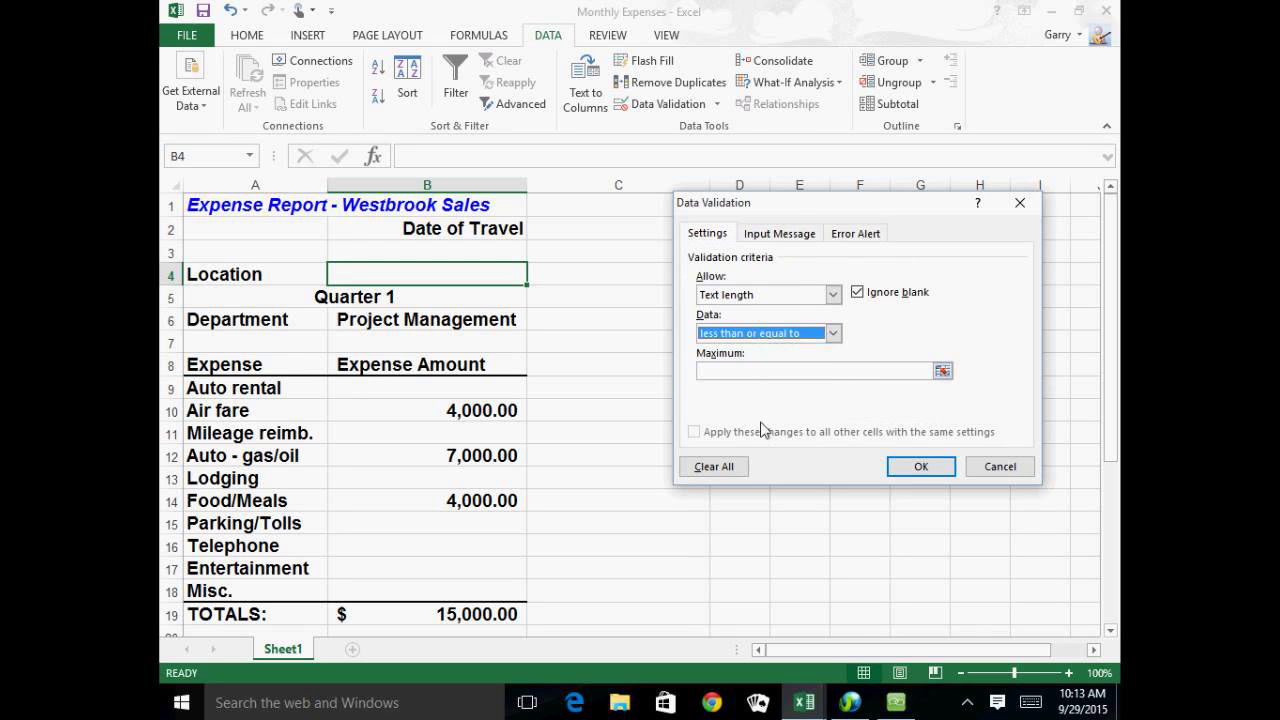
click(748, 371)
text(7)
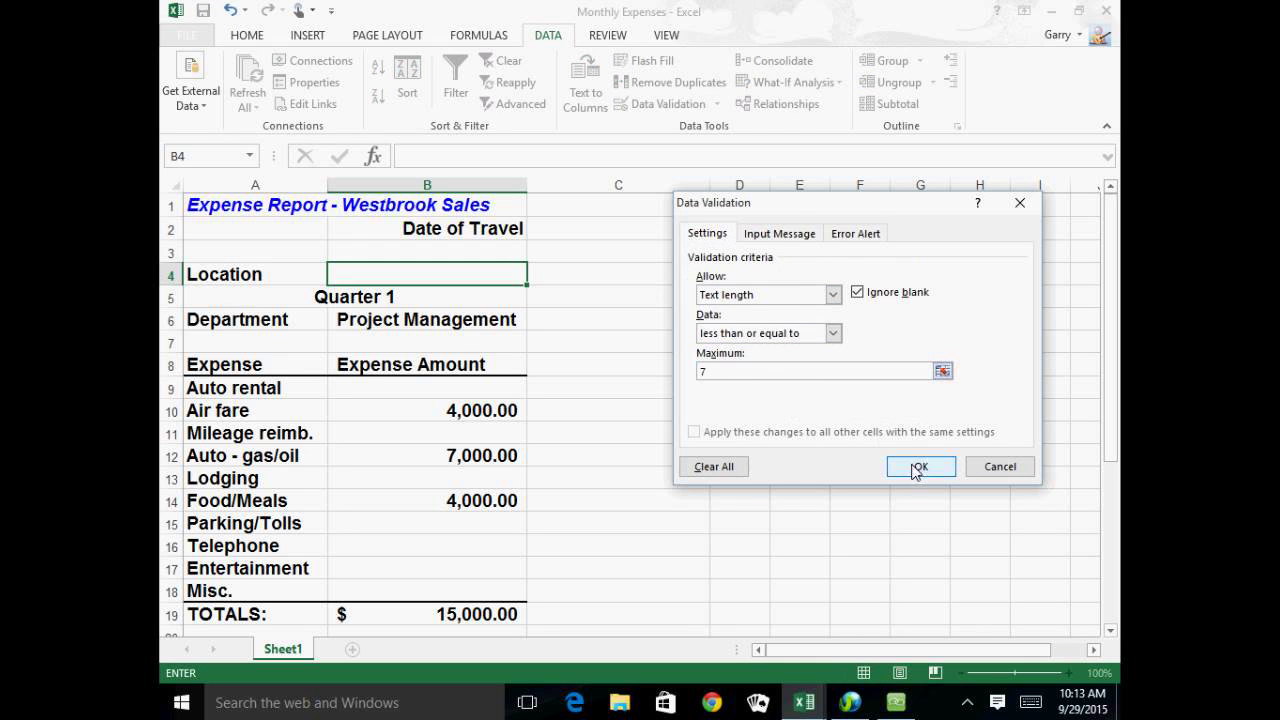
Step: Add the input message title 'Enter Location of travel' and apply the rule
click(777, 235)
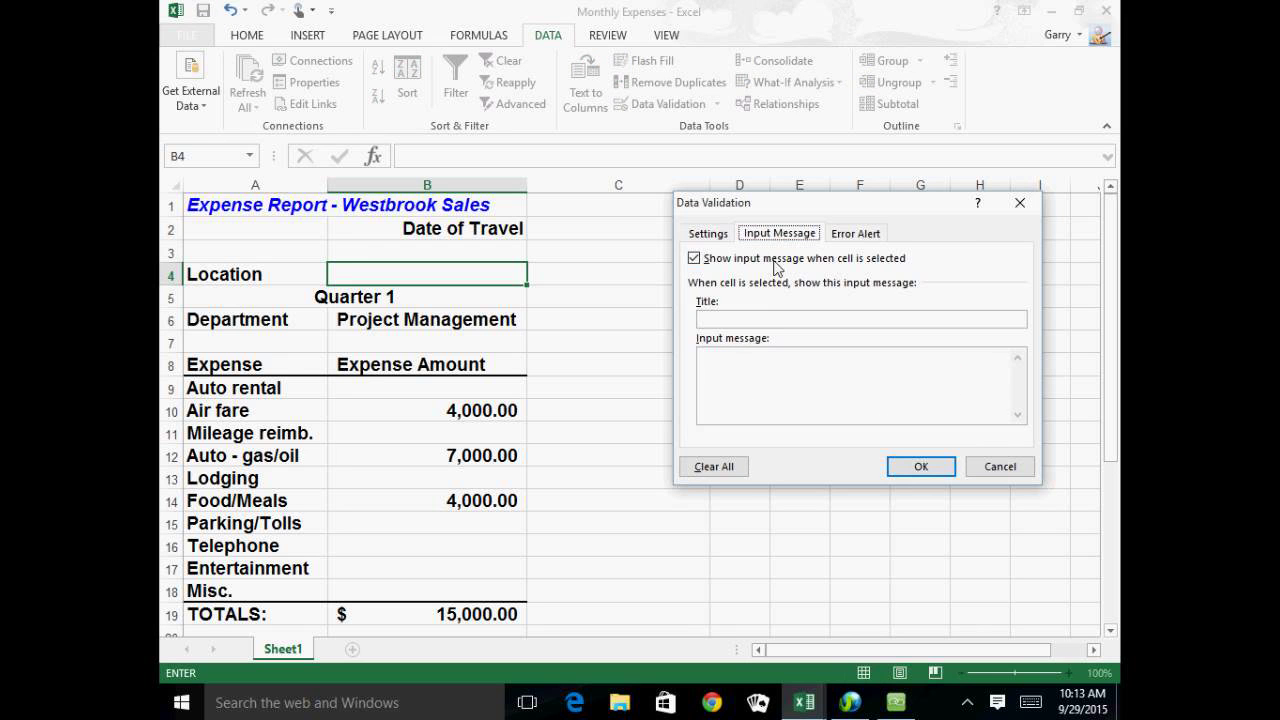
click(736, 321)
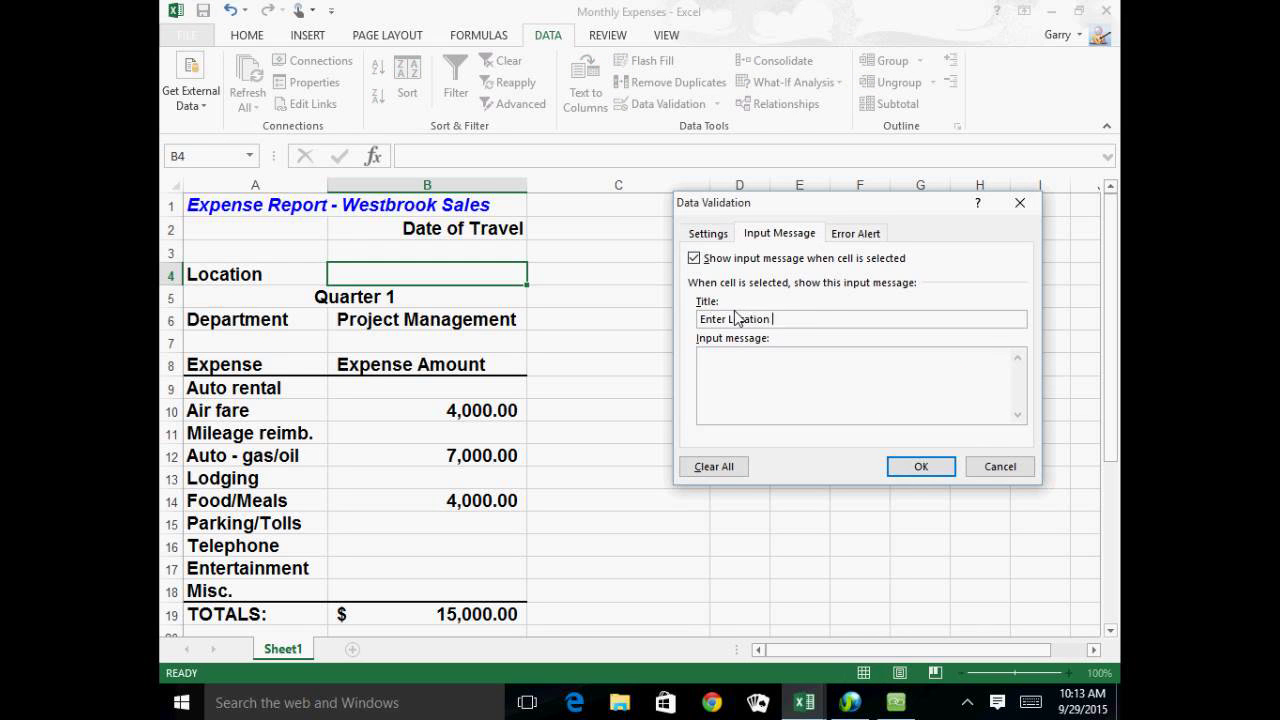
text(Enter Location of travel)
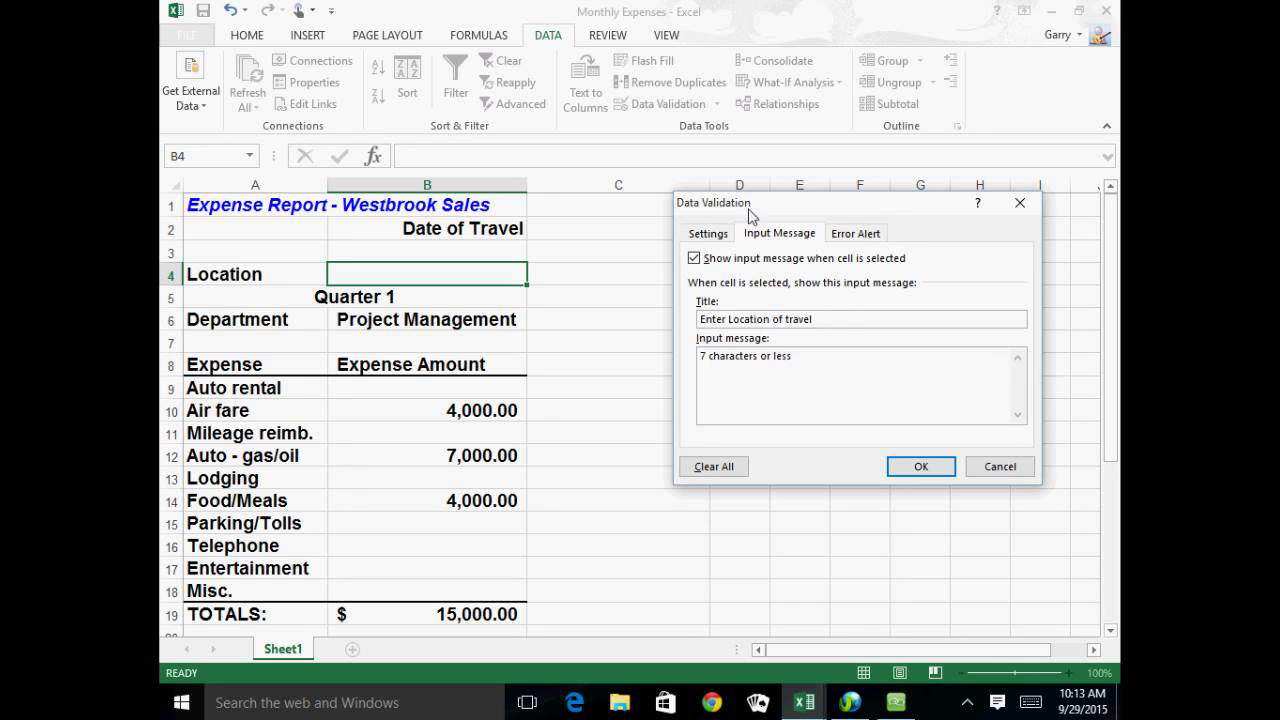
click(848, 238)
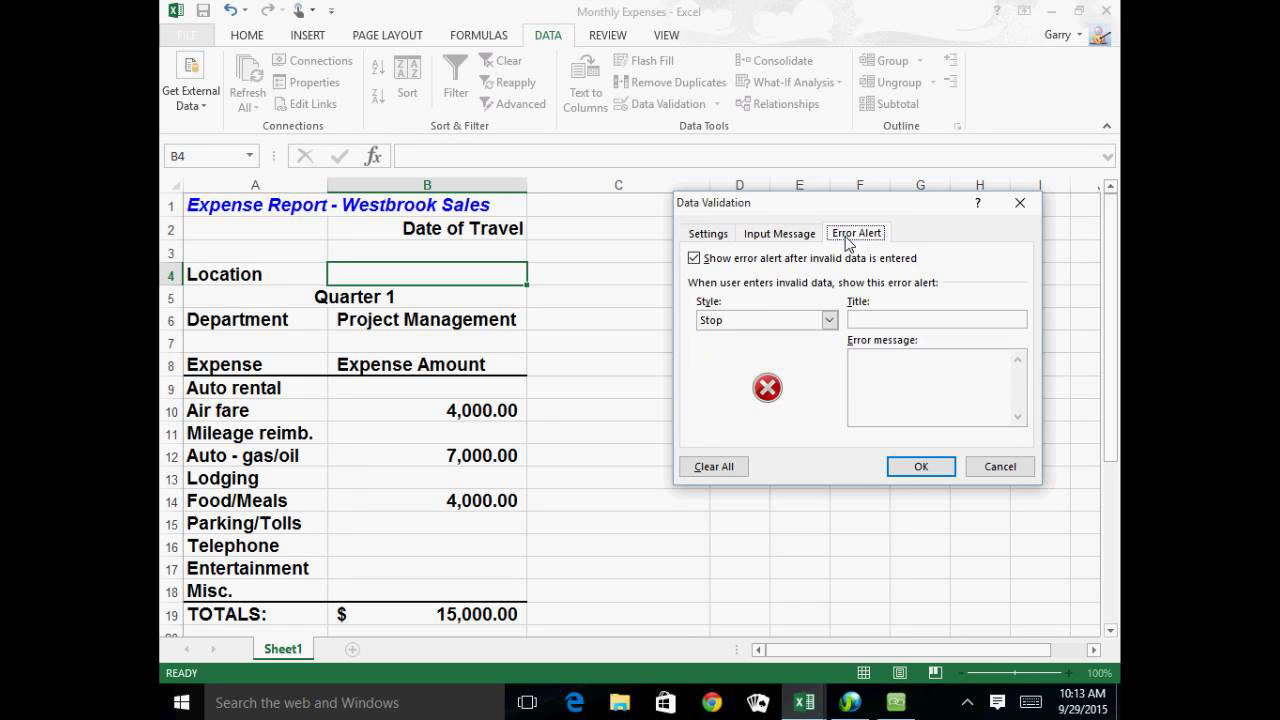
click(913, 470)
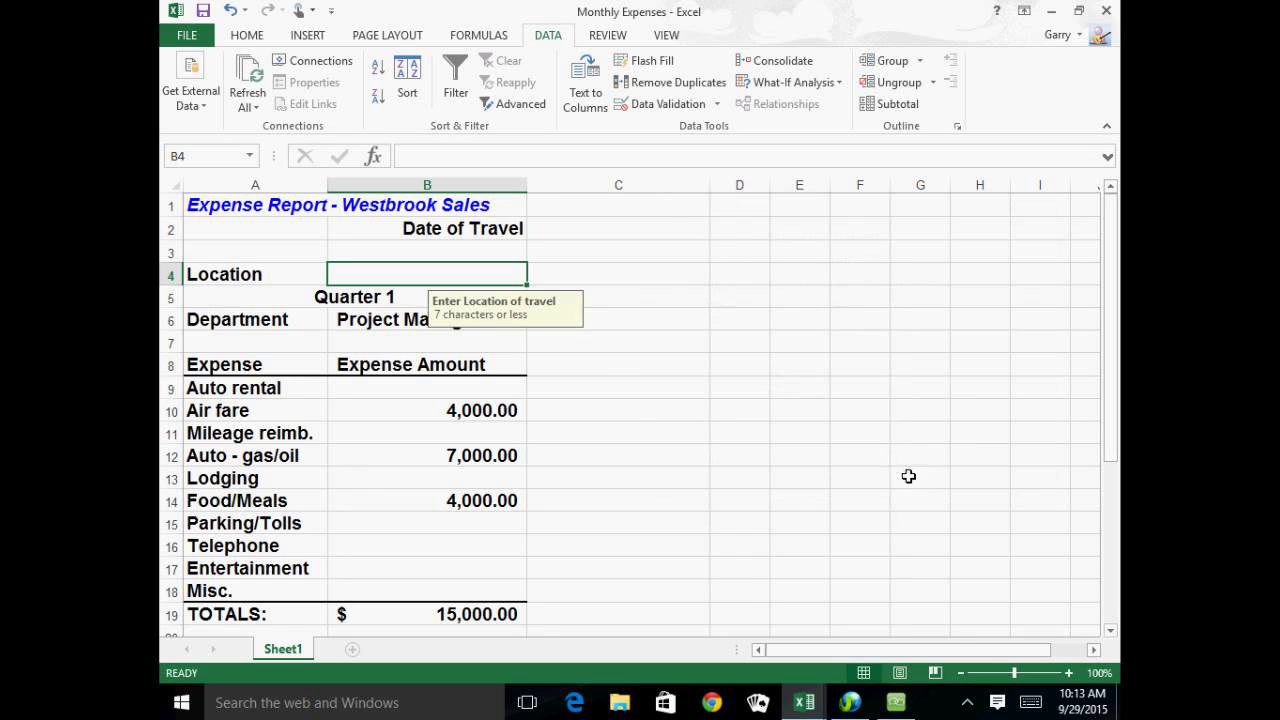
Step: Try 'New York City' in B4, then retry with 'NYC' after the rejection
click(677, 261)
click(392, 276)
text(New Y)
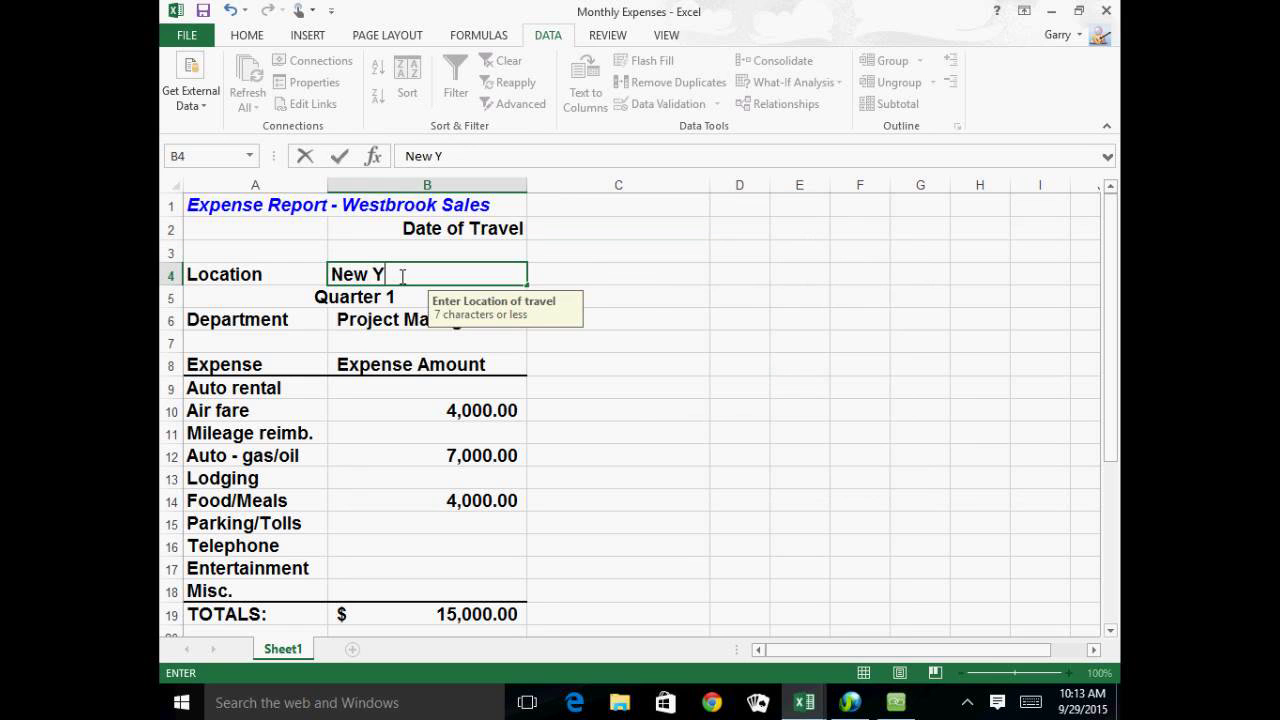
text(ork City)
key(Return)
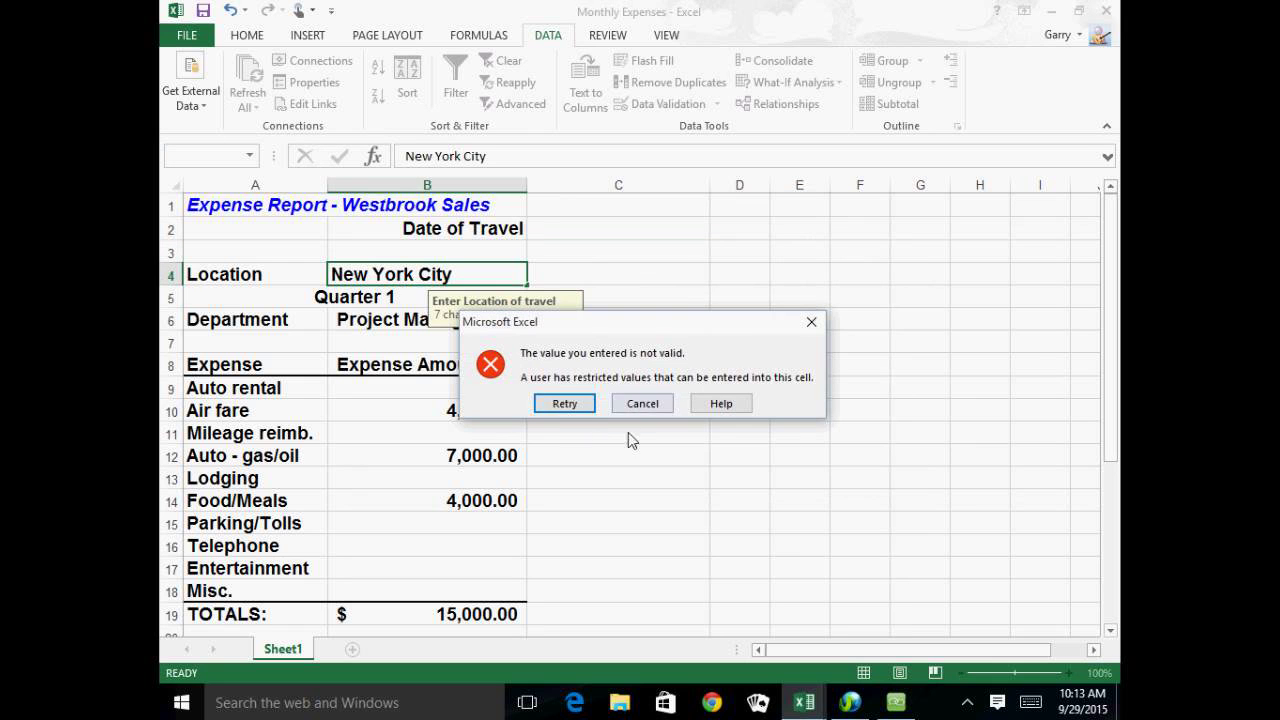
click(565, 403)
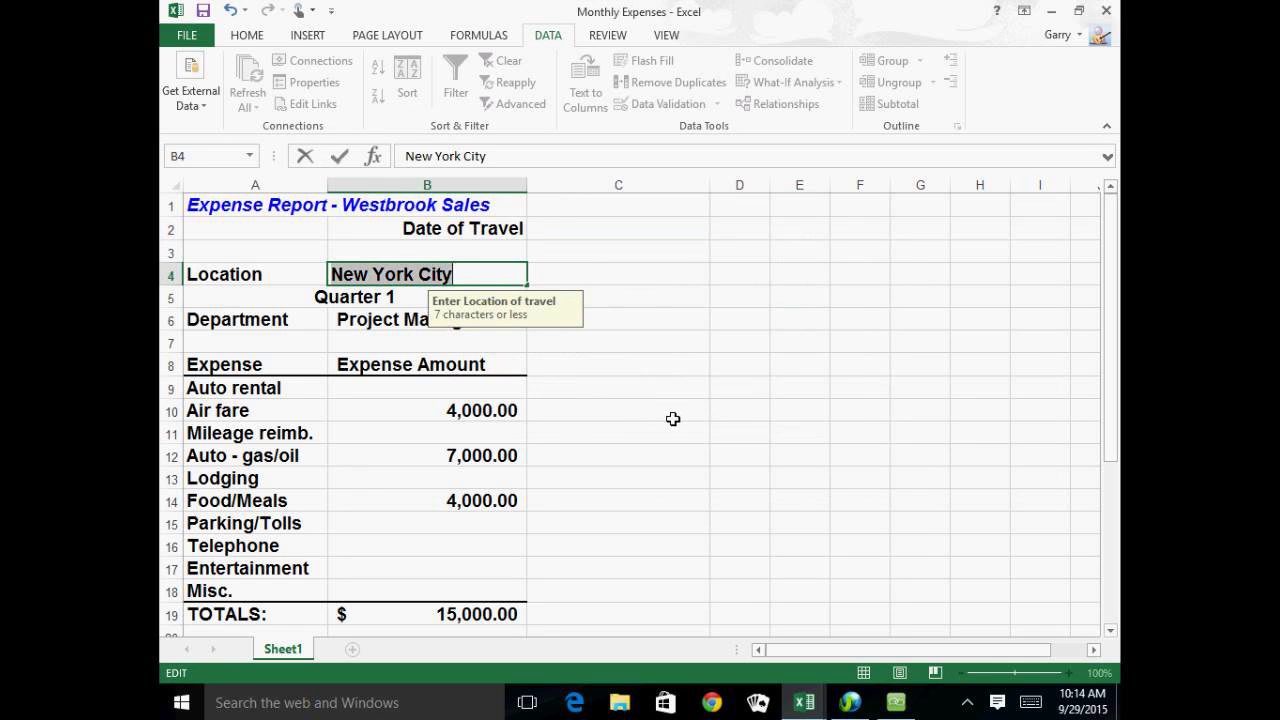
text(NYC)
key(Return)
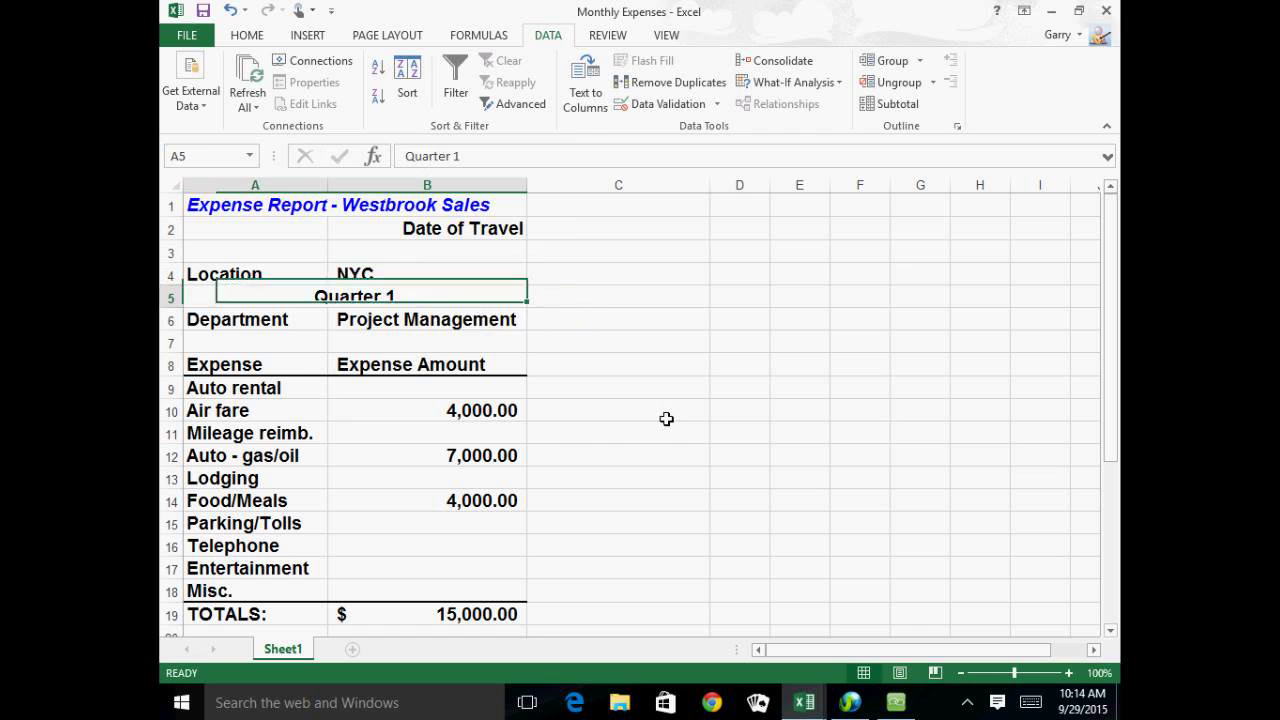
Step: Enter 'Port Washinton' in B4, then replace the rejected entry with 'PW'
click(405, 275)
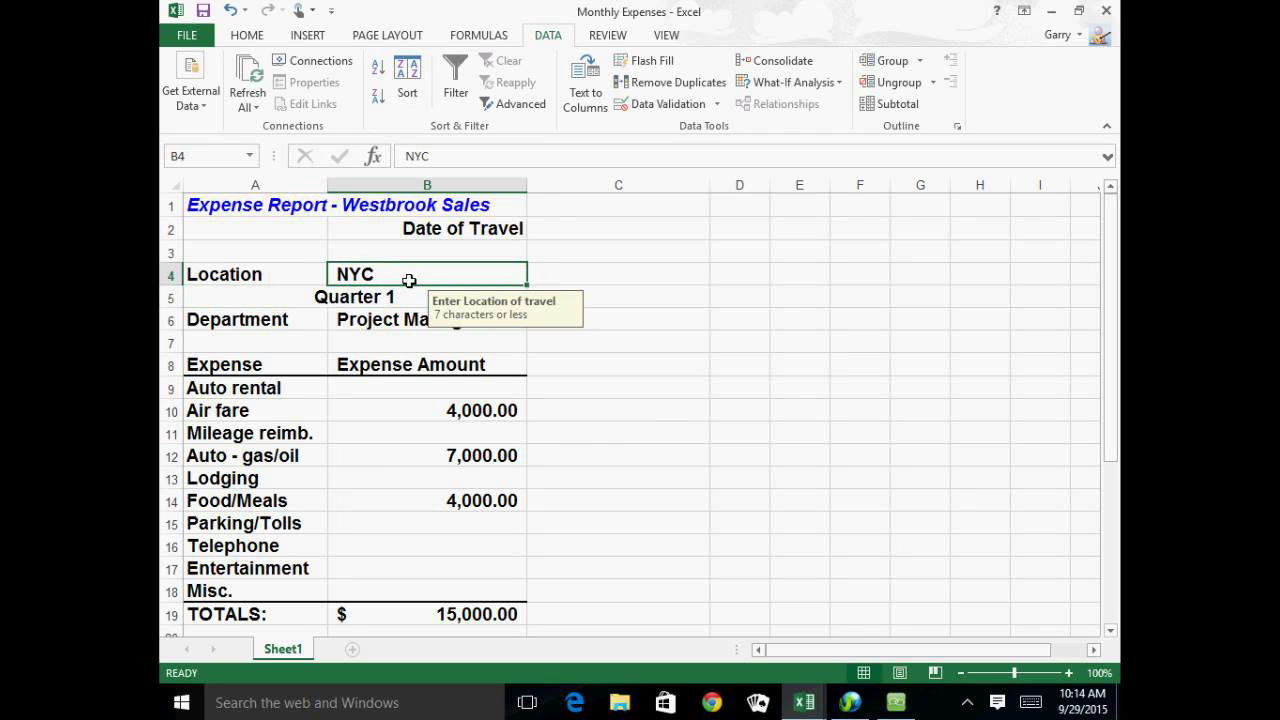
text(Port)
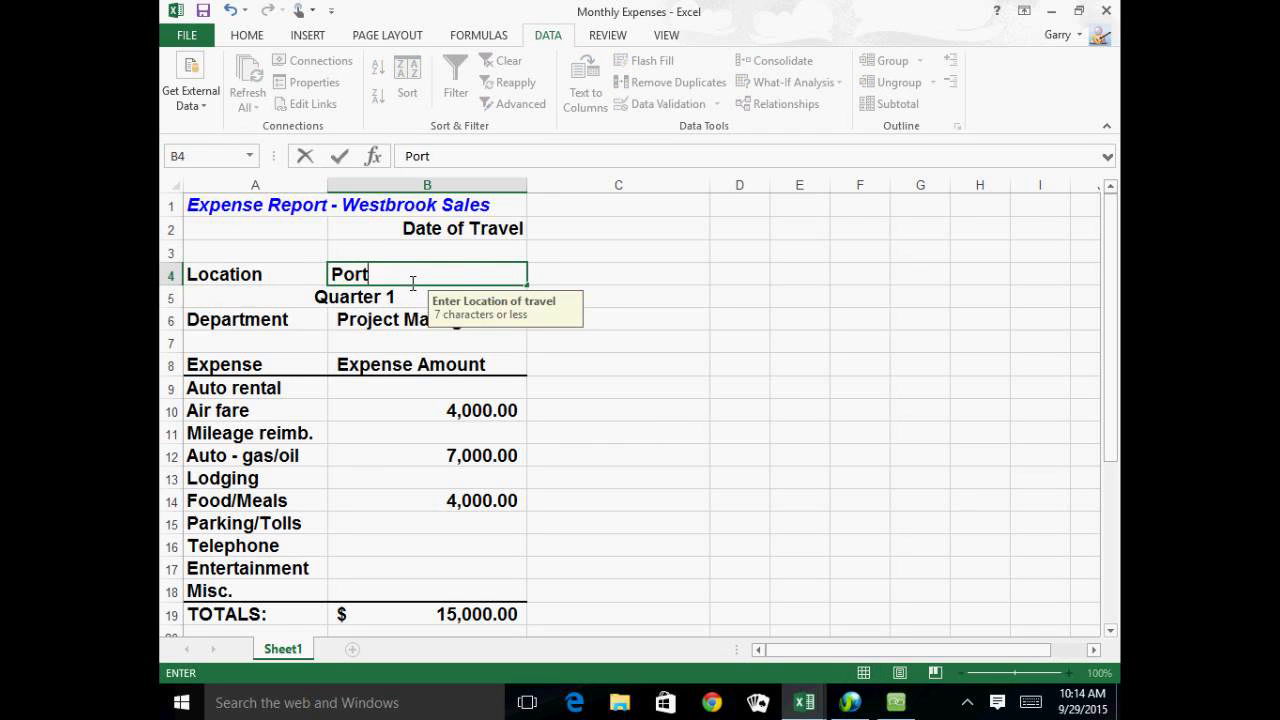
text( Washinton)
key(Return)
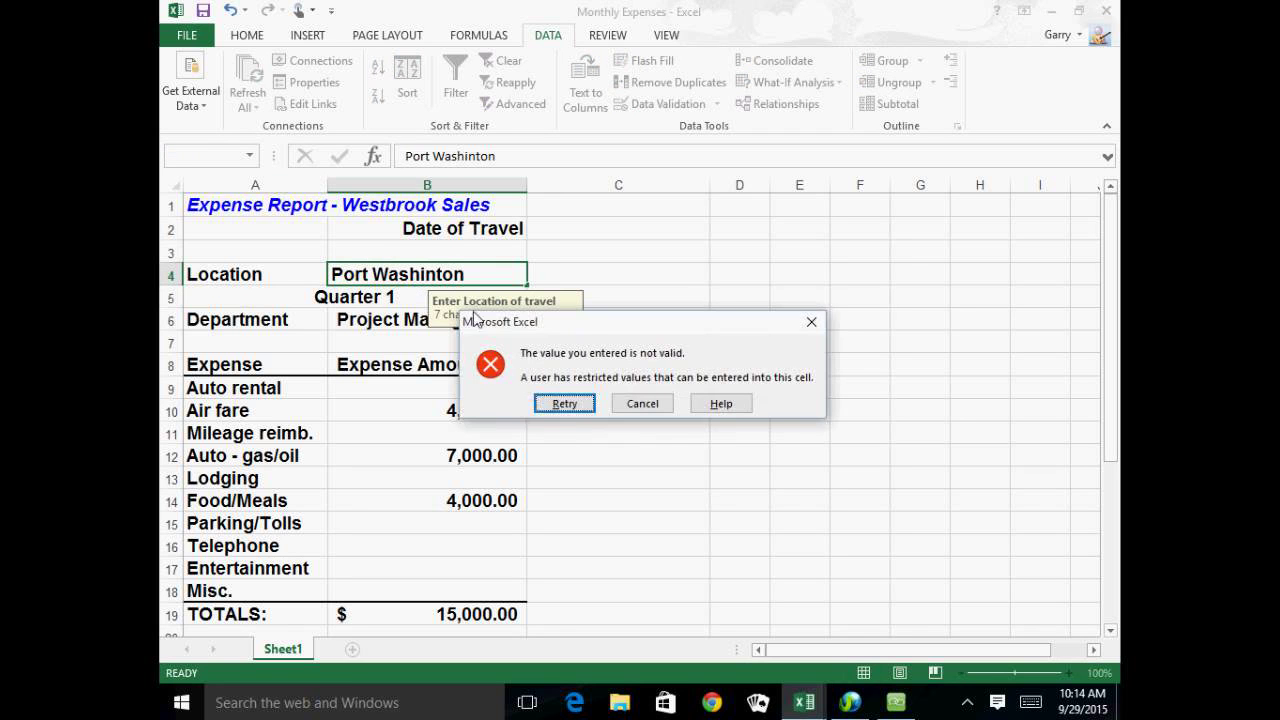
click(564, 405)
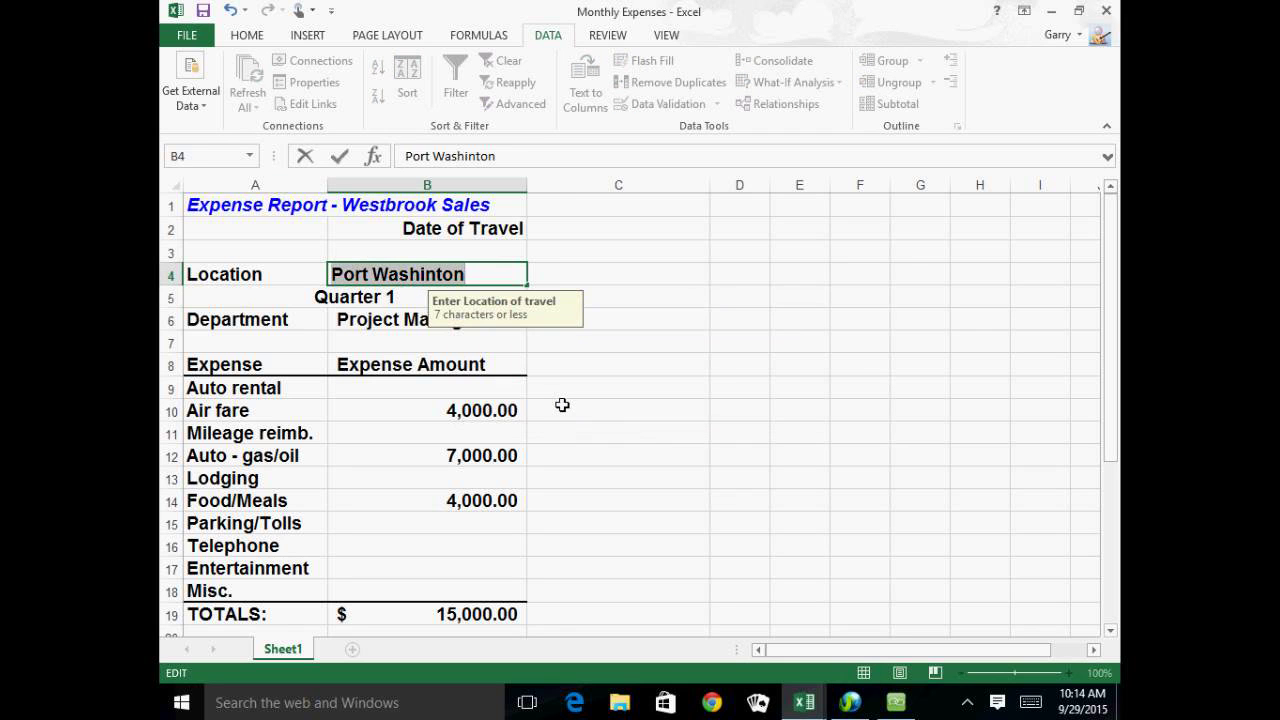
text(PW)
key(Return)
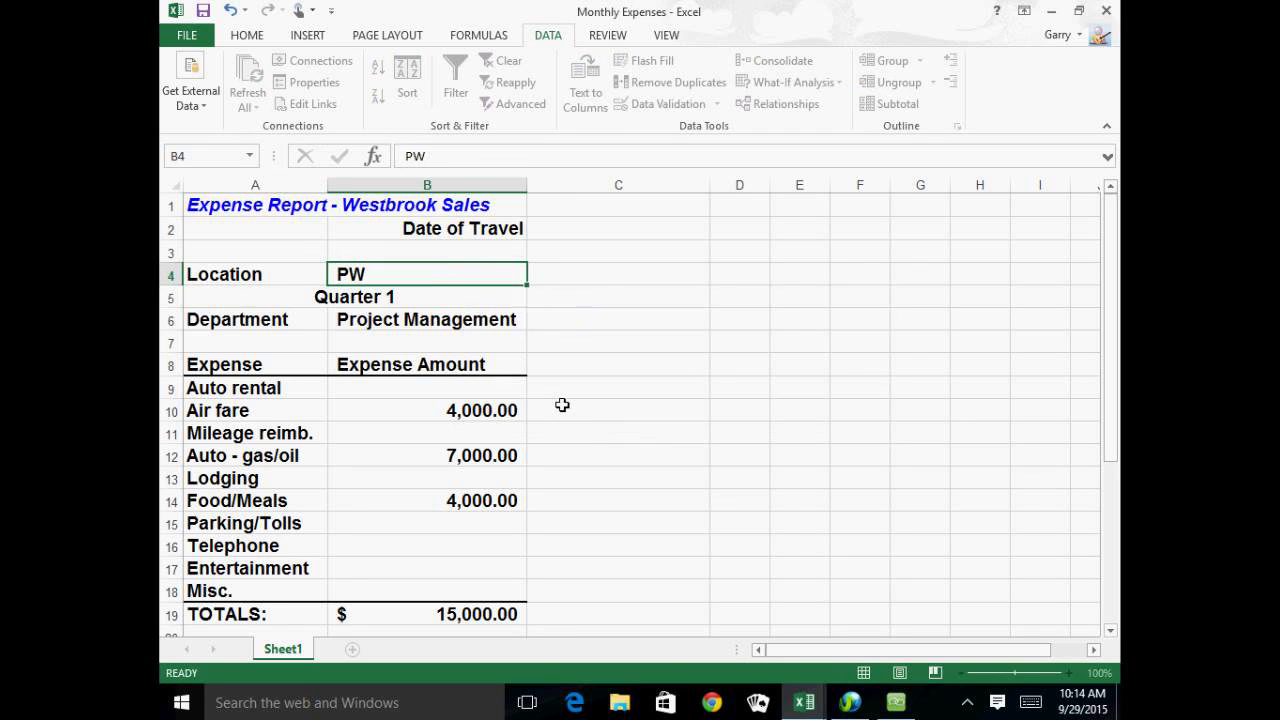
click(437, 278)
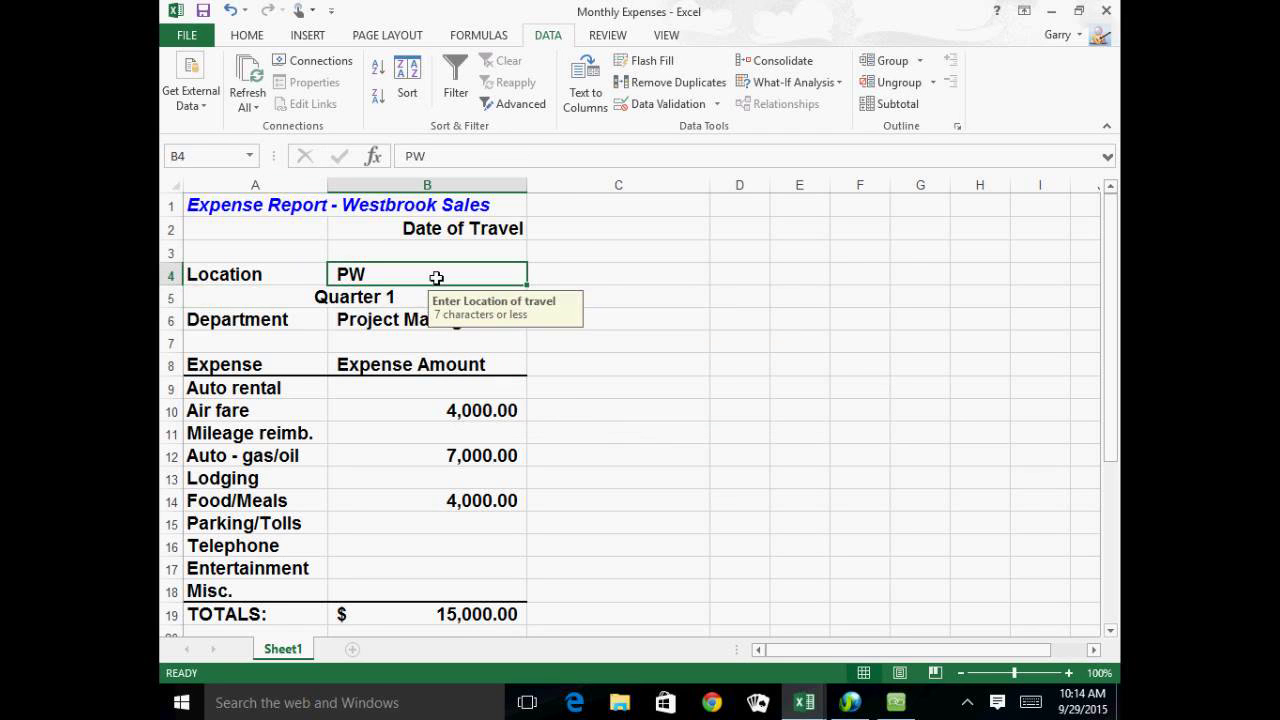
drag(1112, 324, 1107, 398)
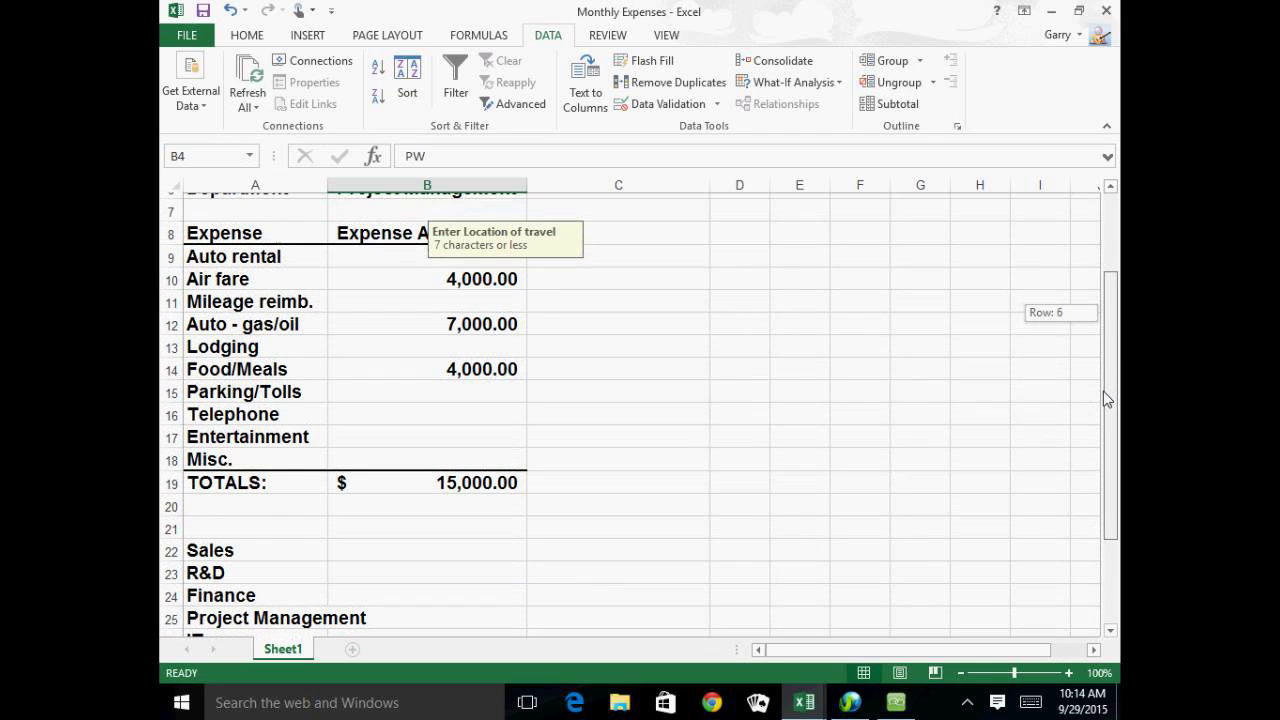
drag(1107, 398, 1110, 290)
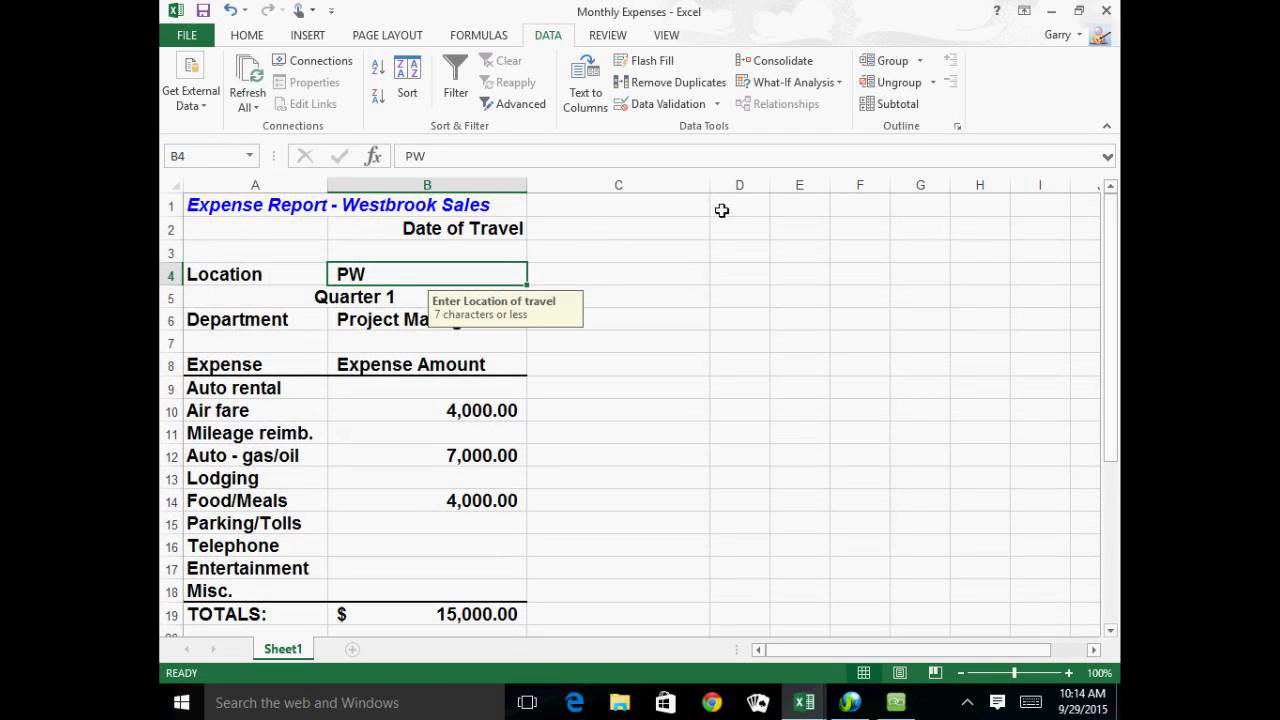
Step: Set C2's validation to allow only dates greater than 9/1/15
click(575, 240)
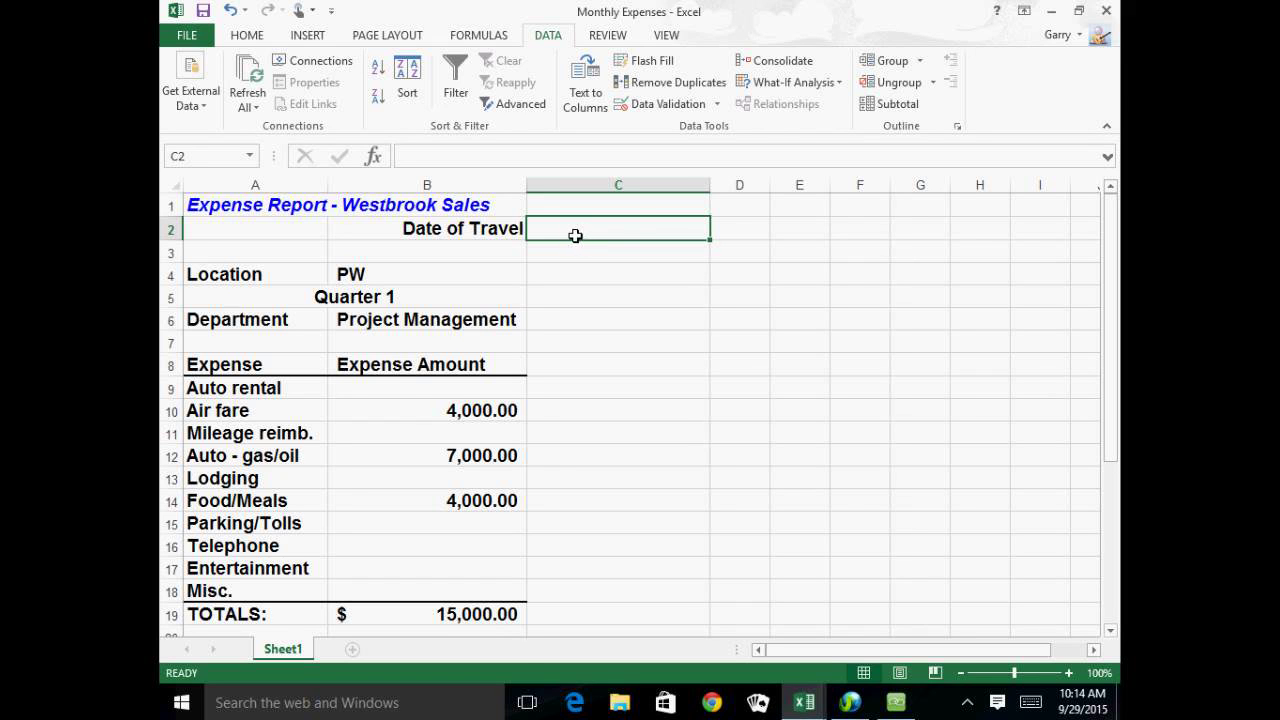
click(717, 104)
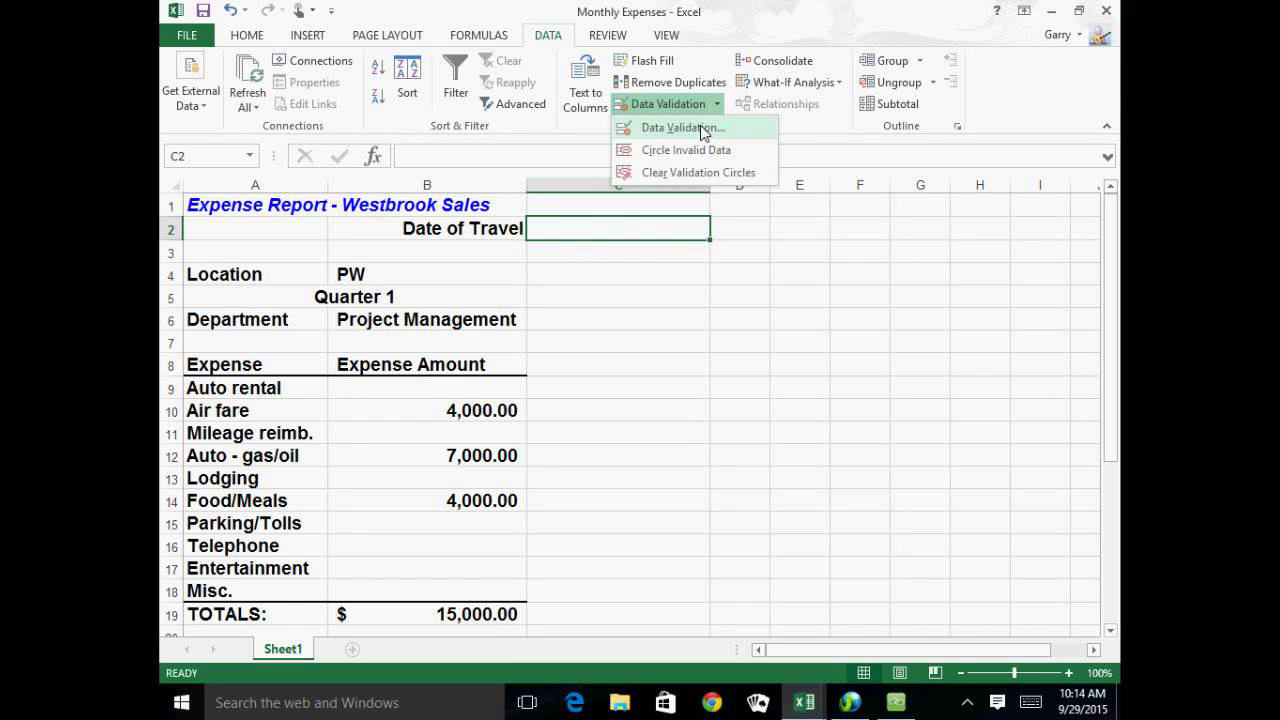
click(705, 130)
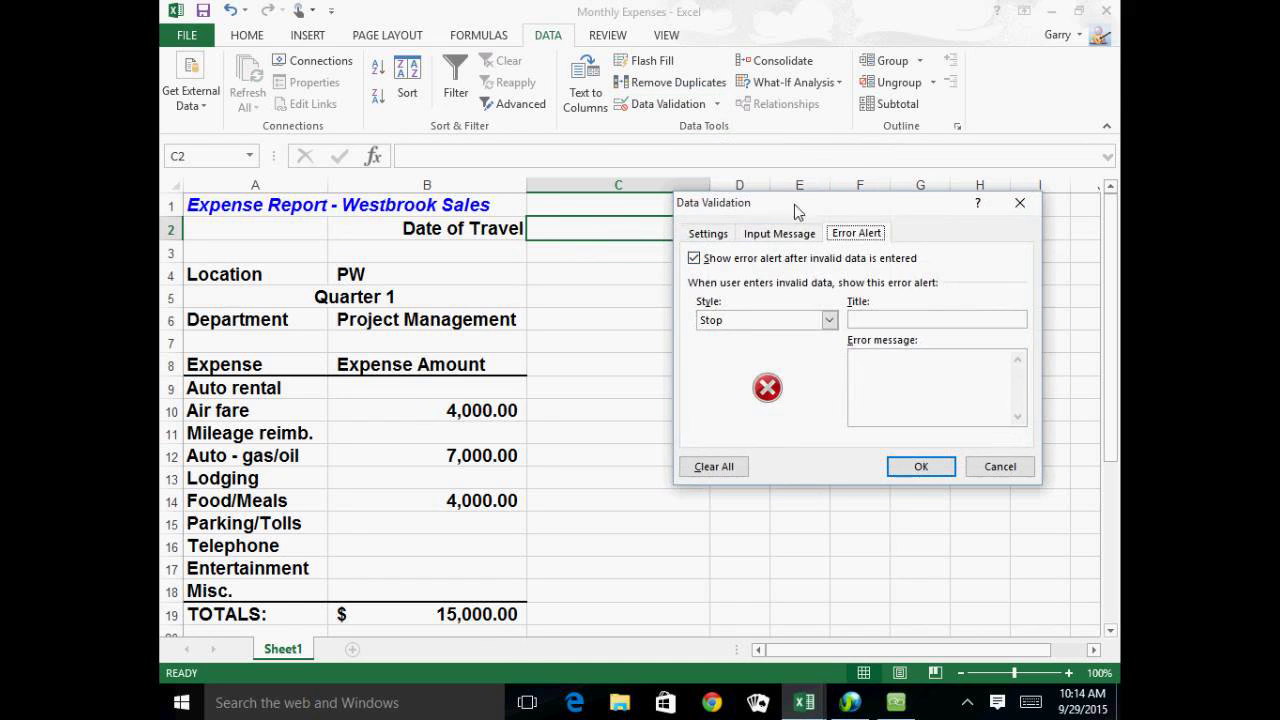
click(710, 234)
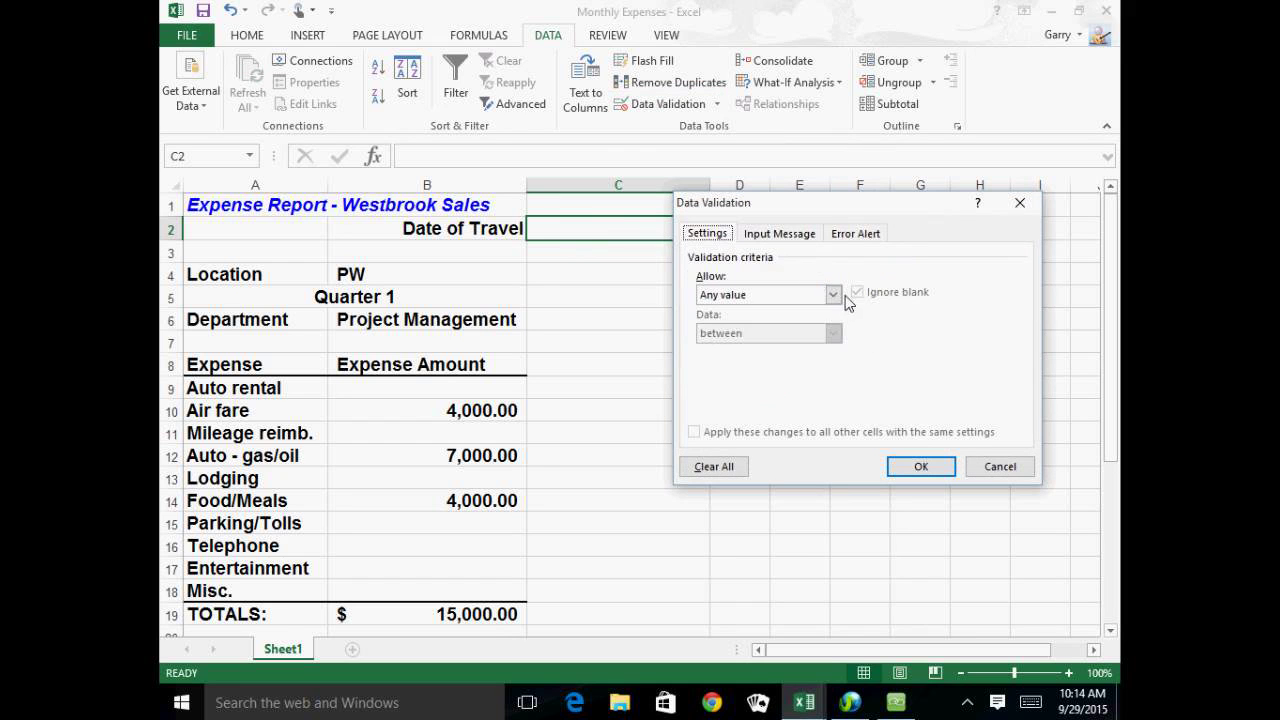
click(833, 294)
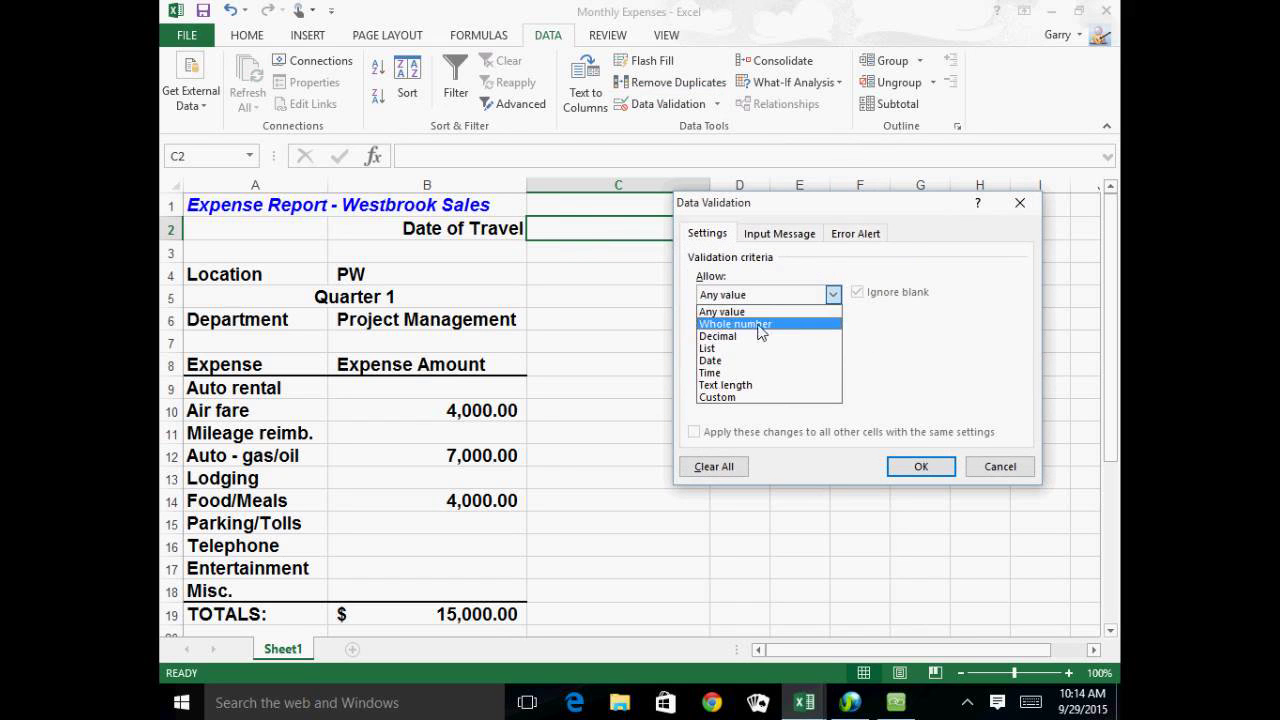
click(716, 362)
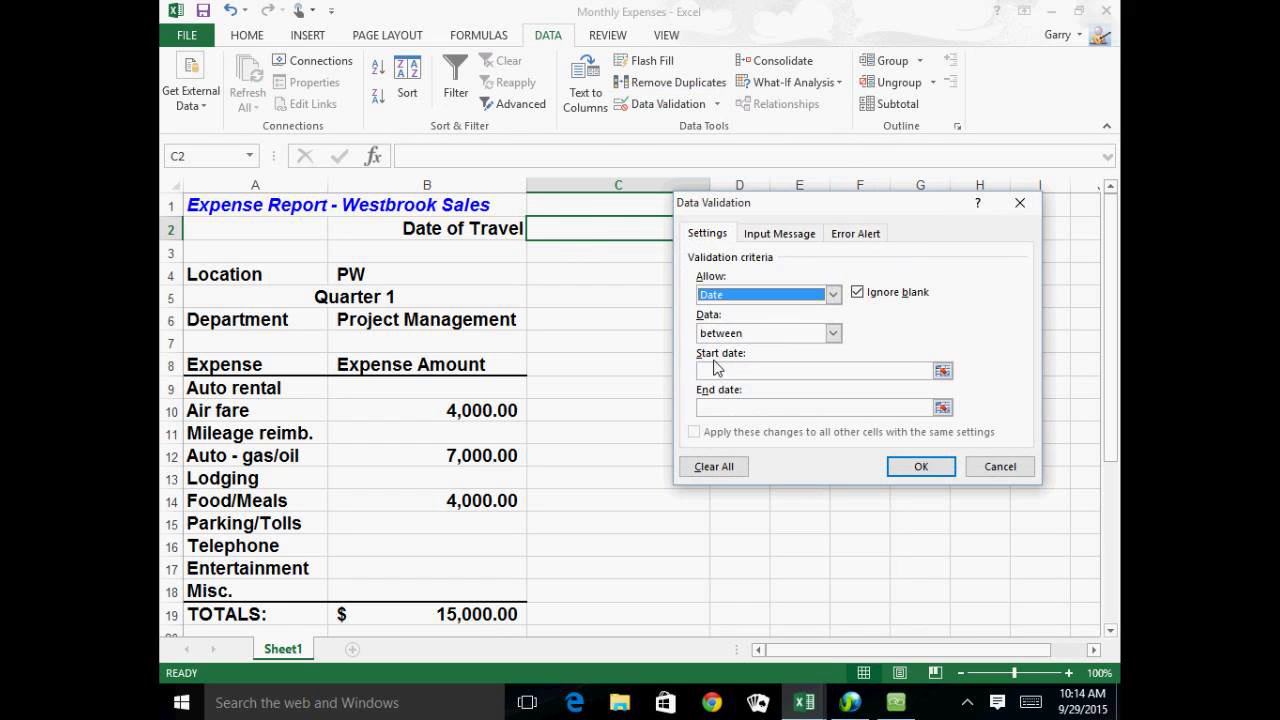
click(833, 336)
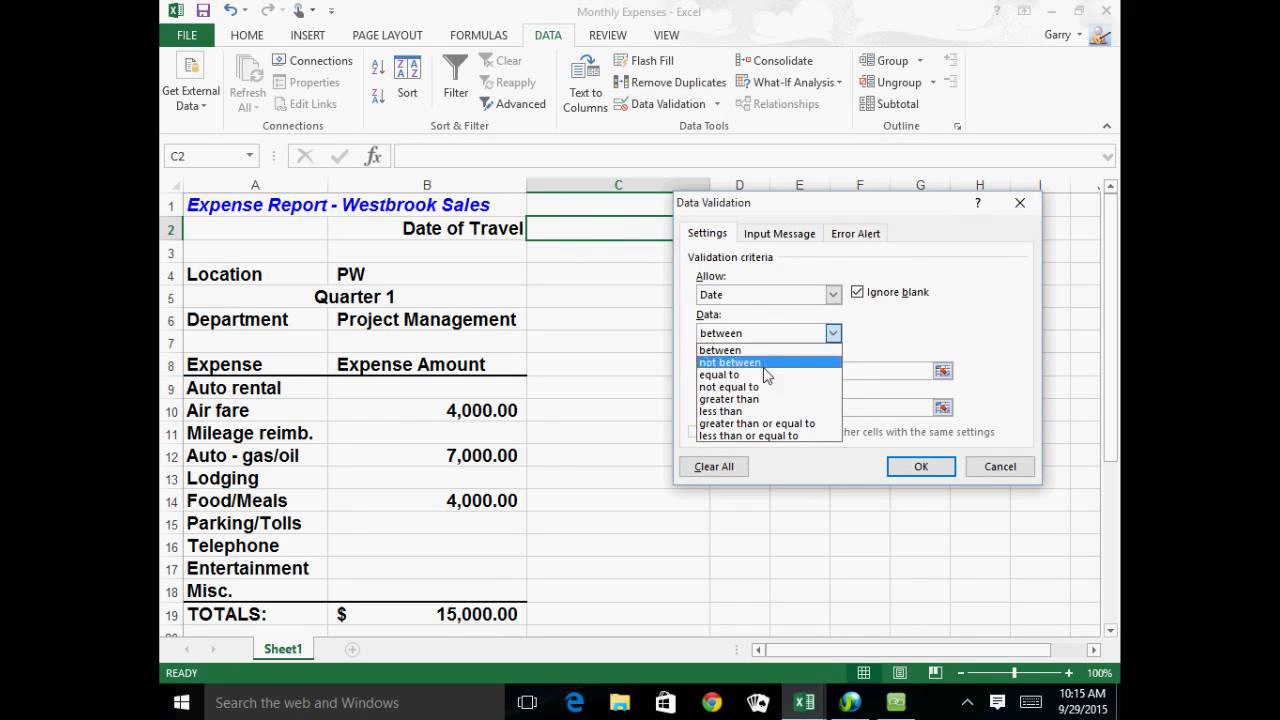
click(750, 399)
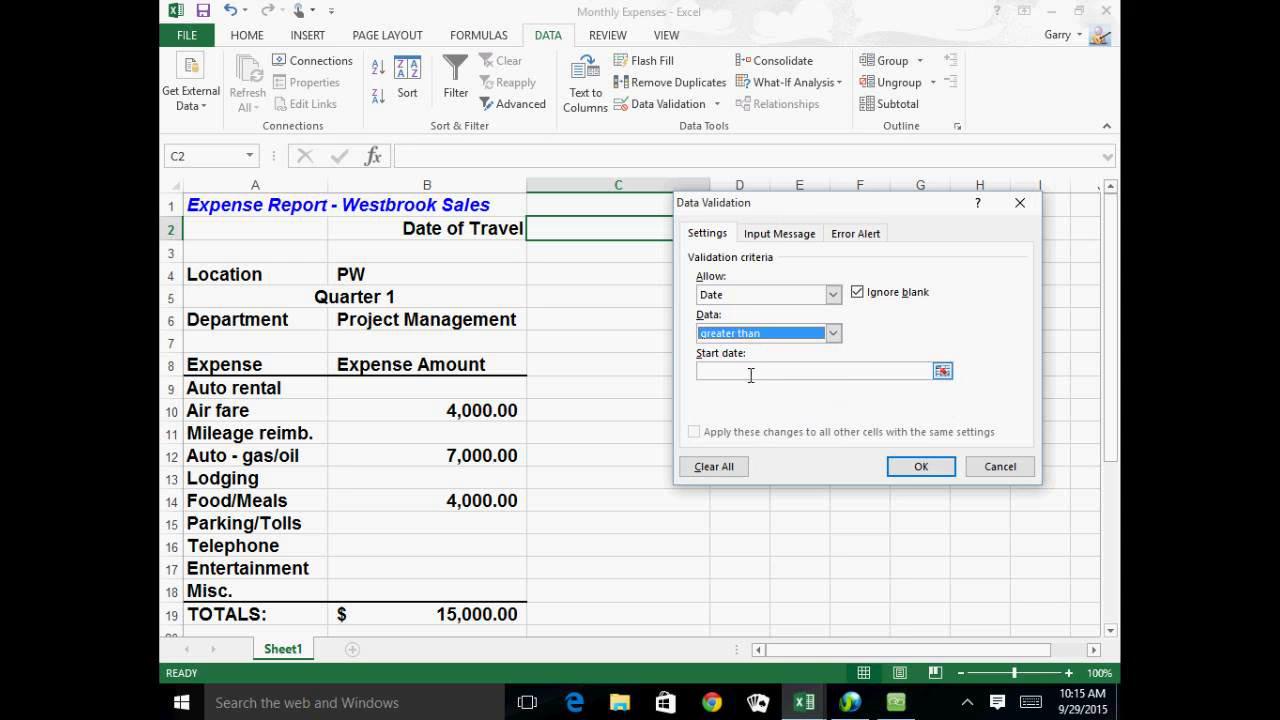
click(747, 371)
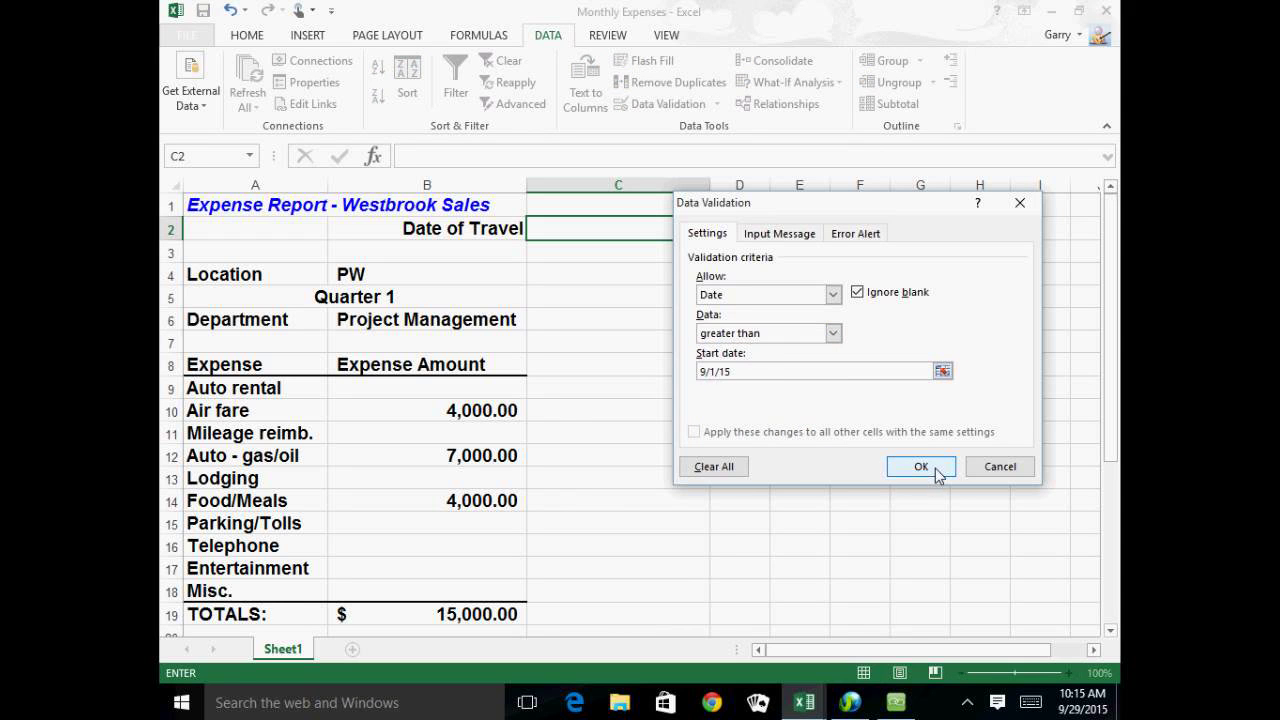
Step: Add an input-message title and apply the C2 date rule with the Stop alert
click(778, 233)
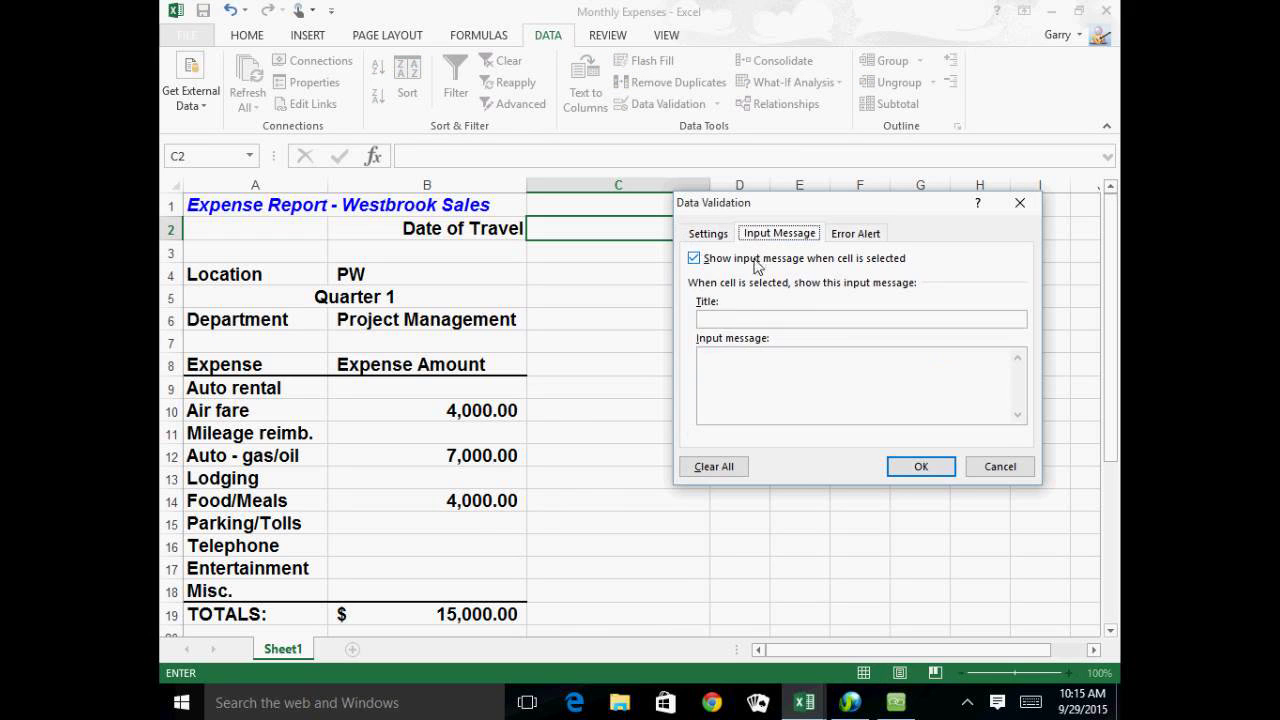
click(734, 313)
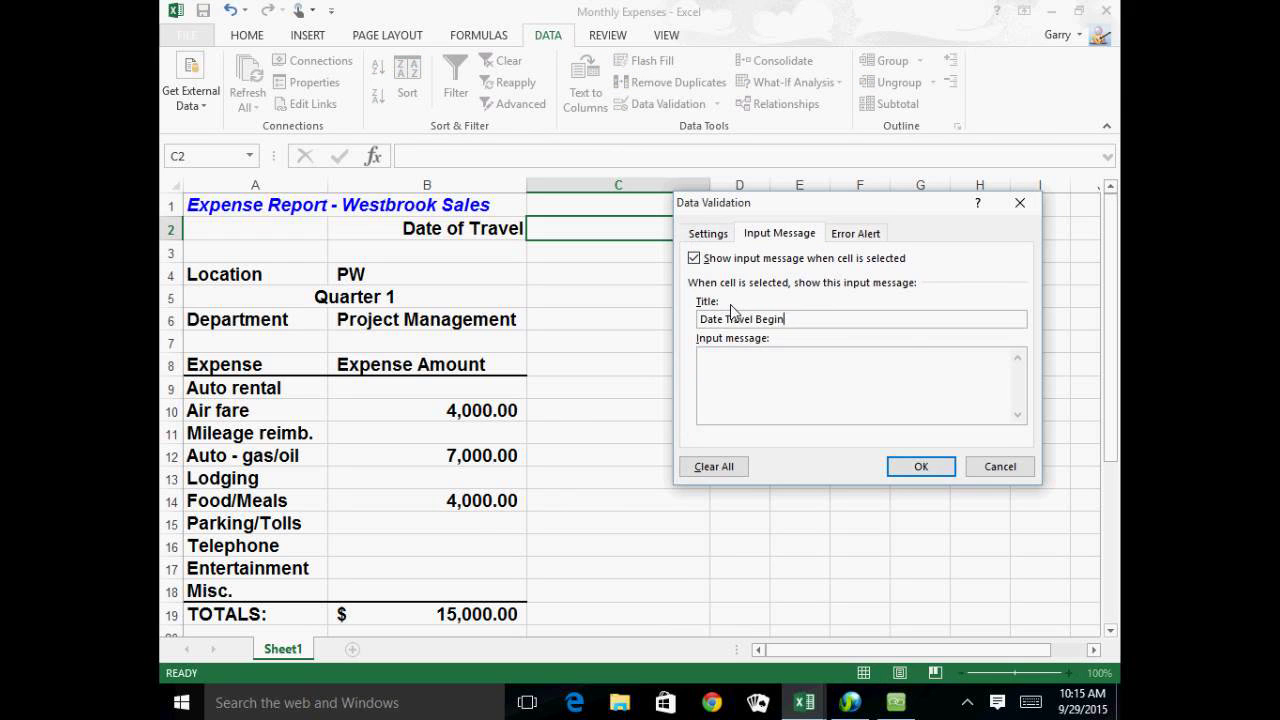
click(856, 237)
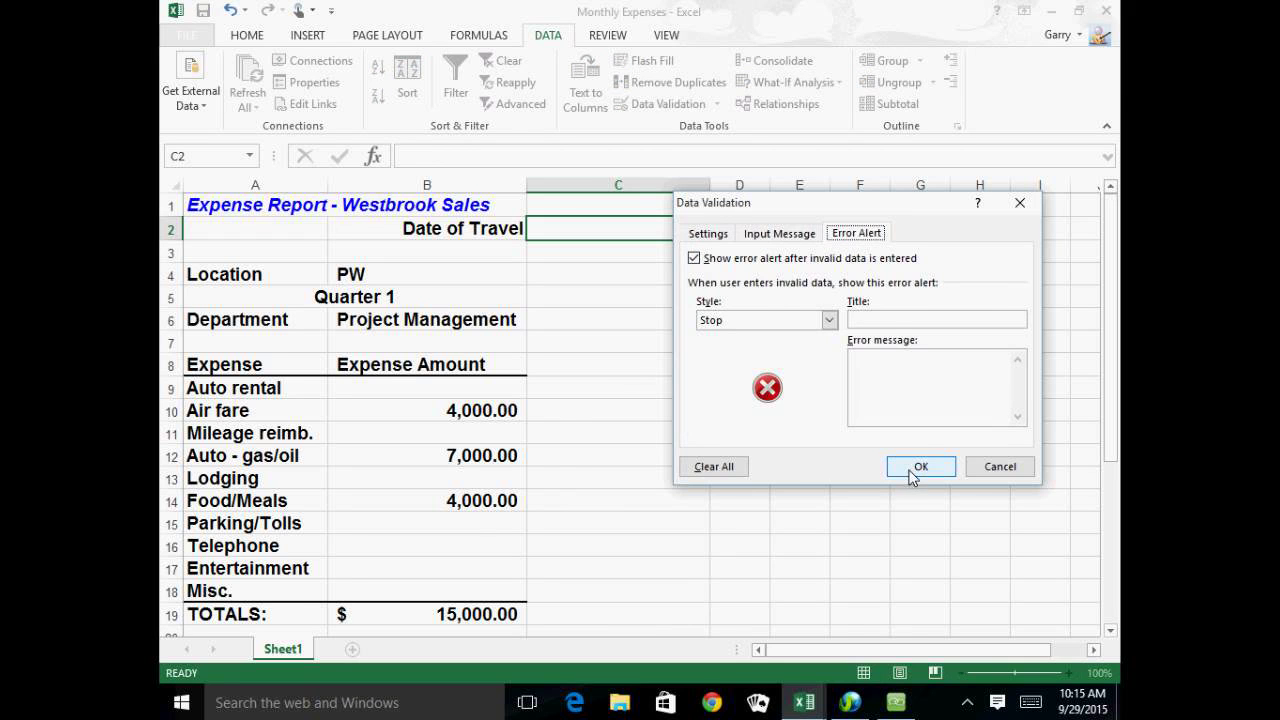
click(912, 468)
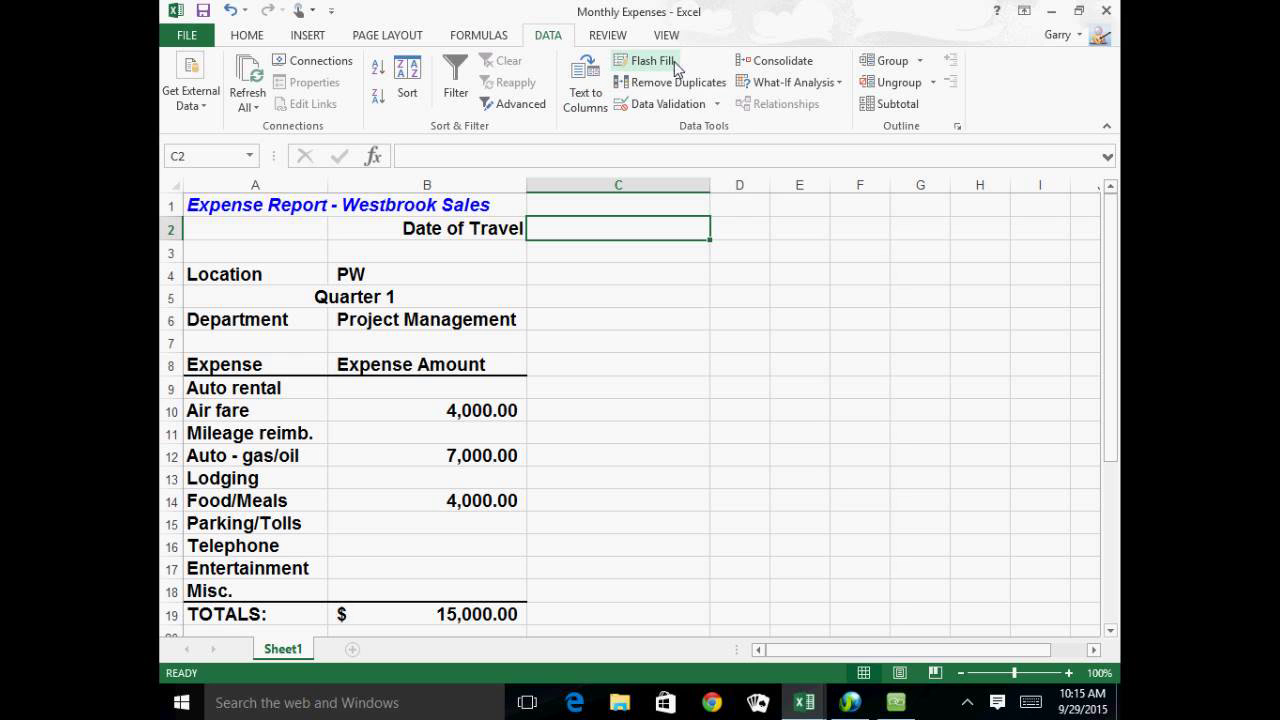
Step: Add the input message 'Enter date travel begins' under the title 'Date Travel Begins' for C2
click(716, 103)
click(710, 127)
click(710, 234)
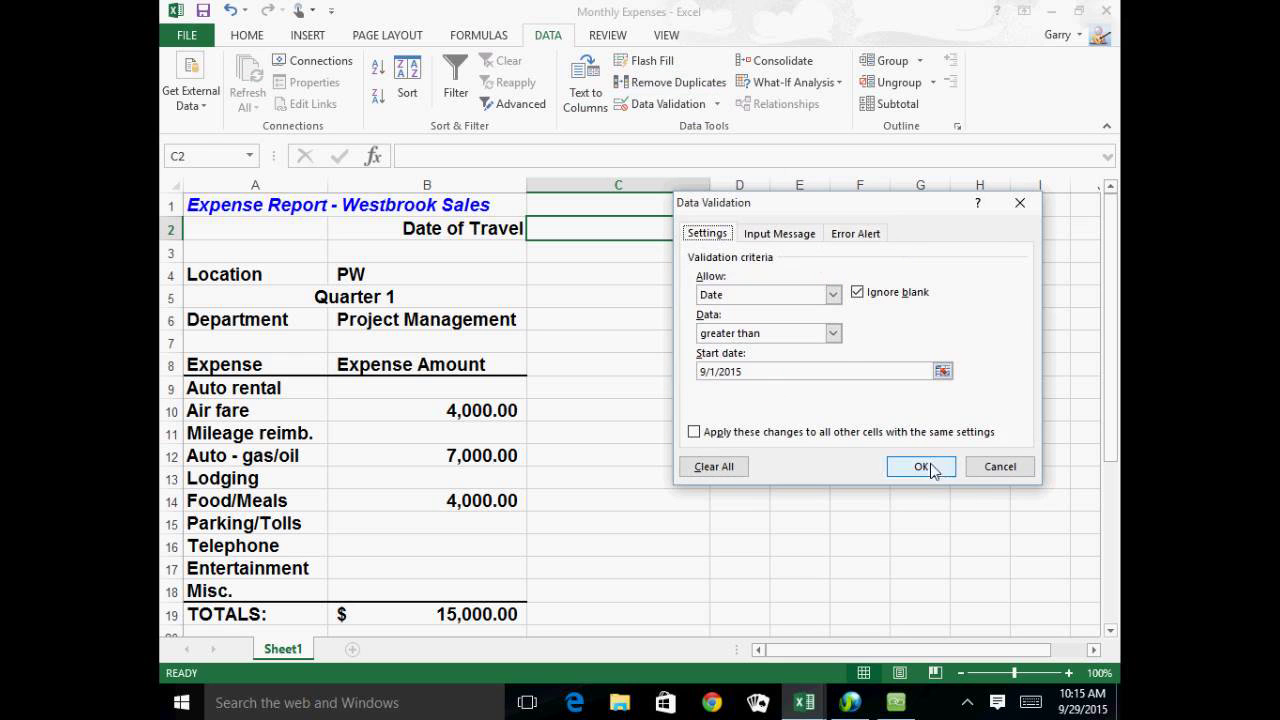
click(782, 236)
click(714, 362)
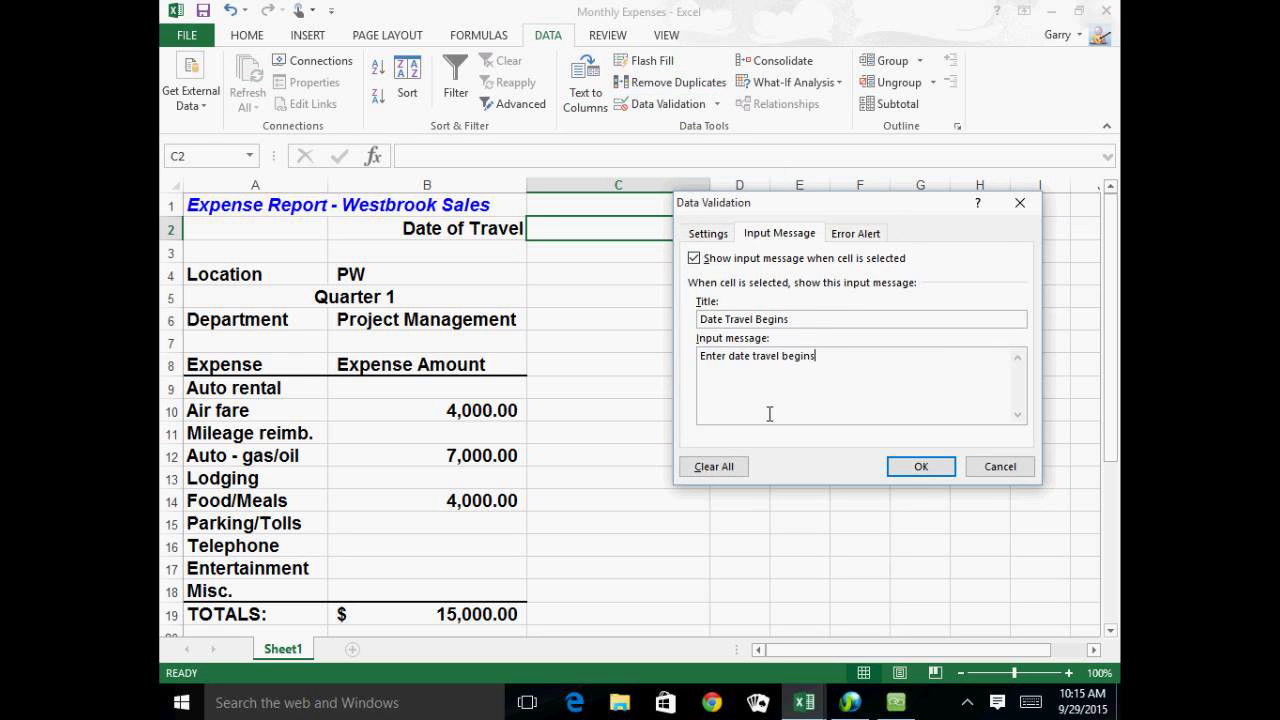
click(920, 466)
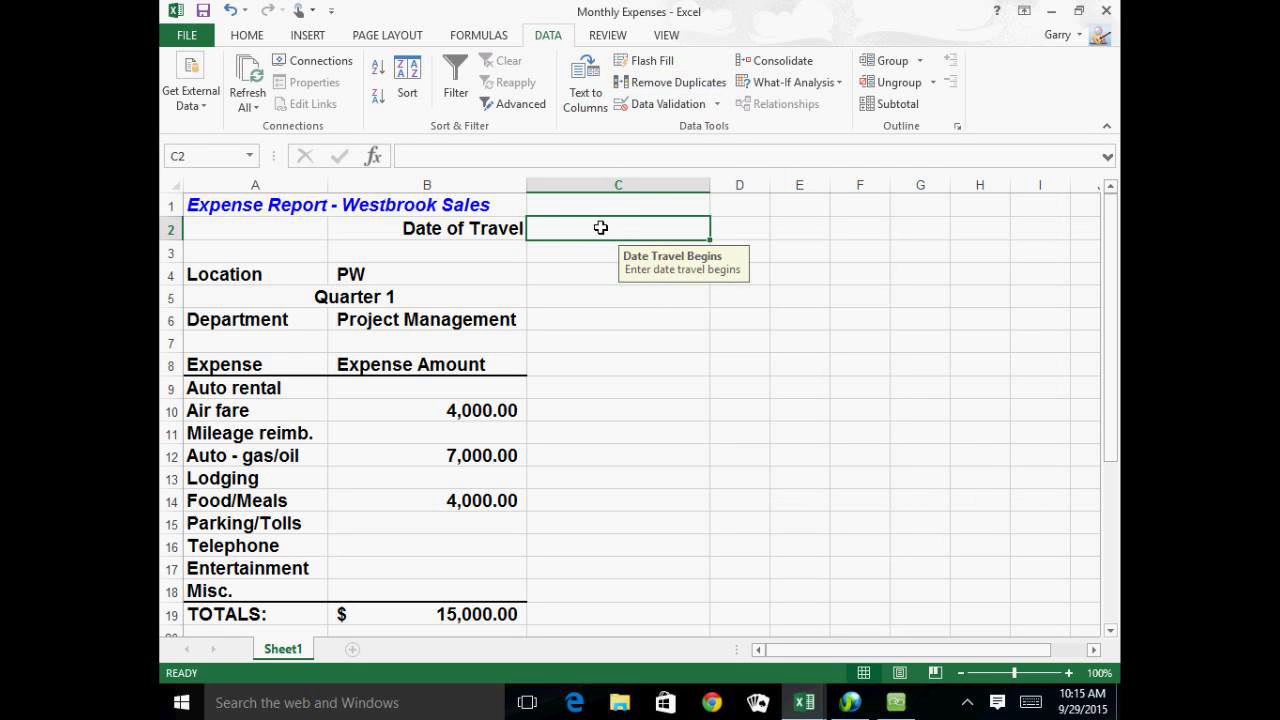
Step: Enter 8/1/15 in C2, cancel the rejection, then enter 9/30/15
text(8/1/15)
key(Return)
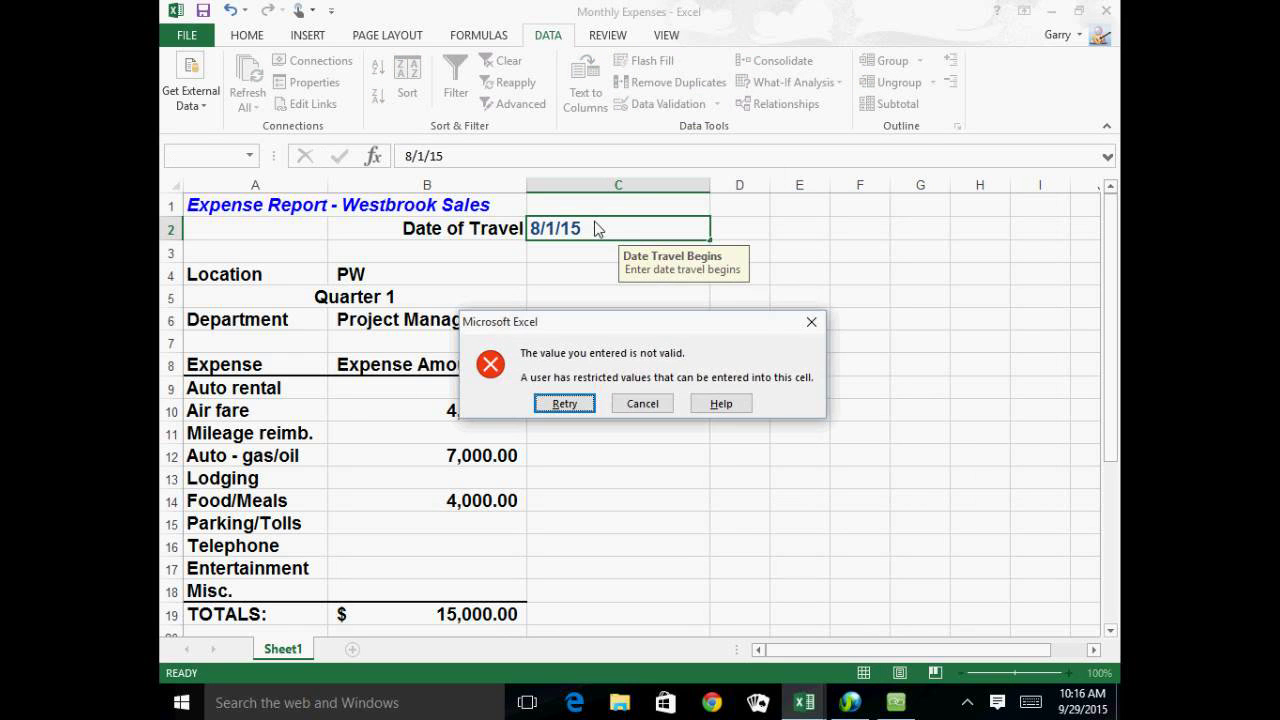
click(628, 404)
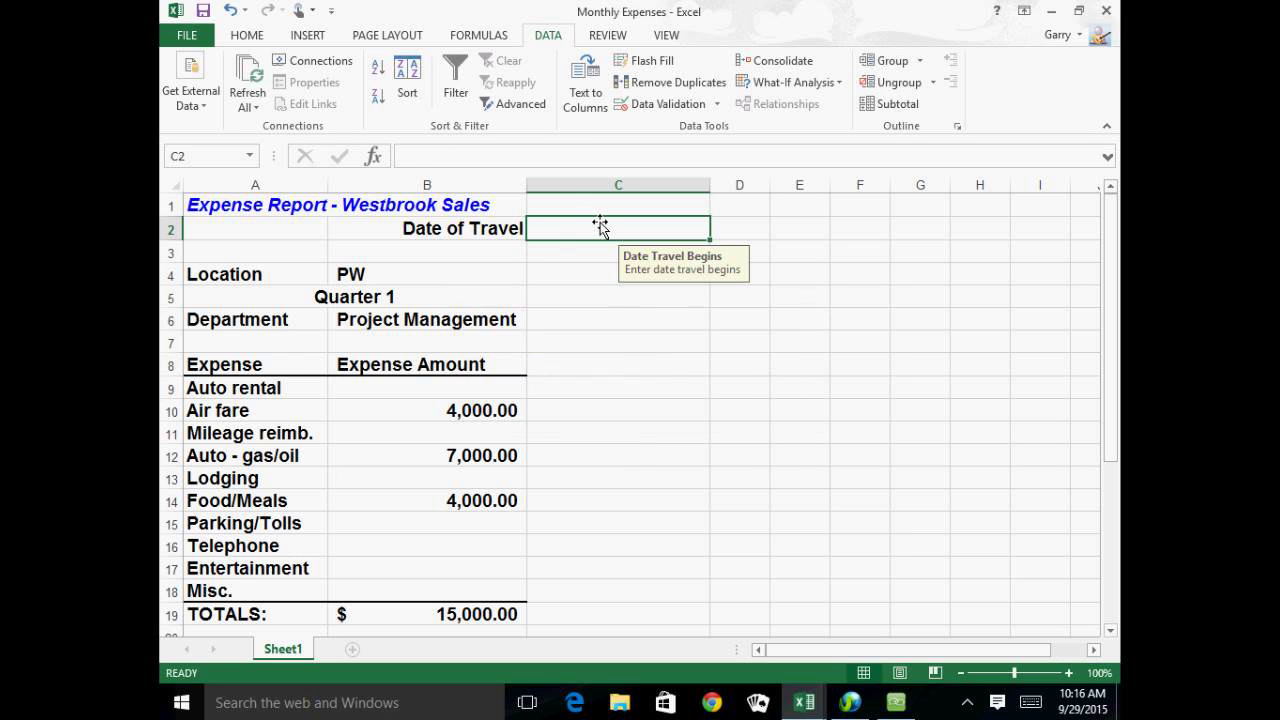
text(9)
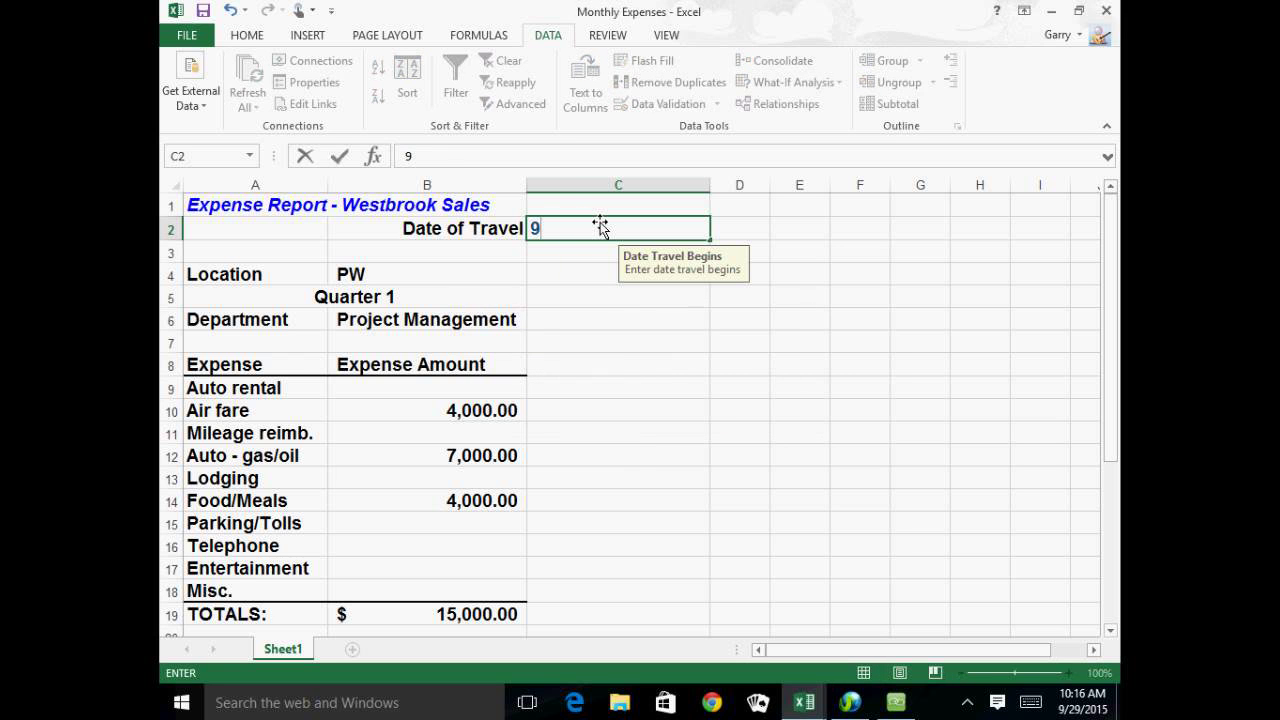
text(/30/15)
key(Return)
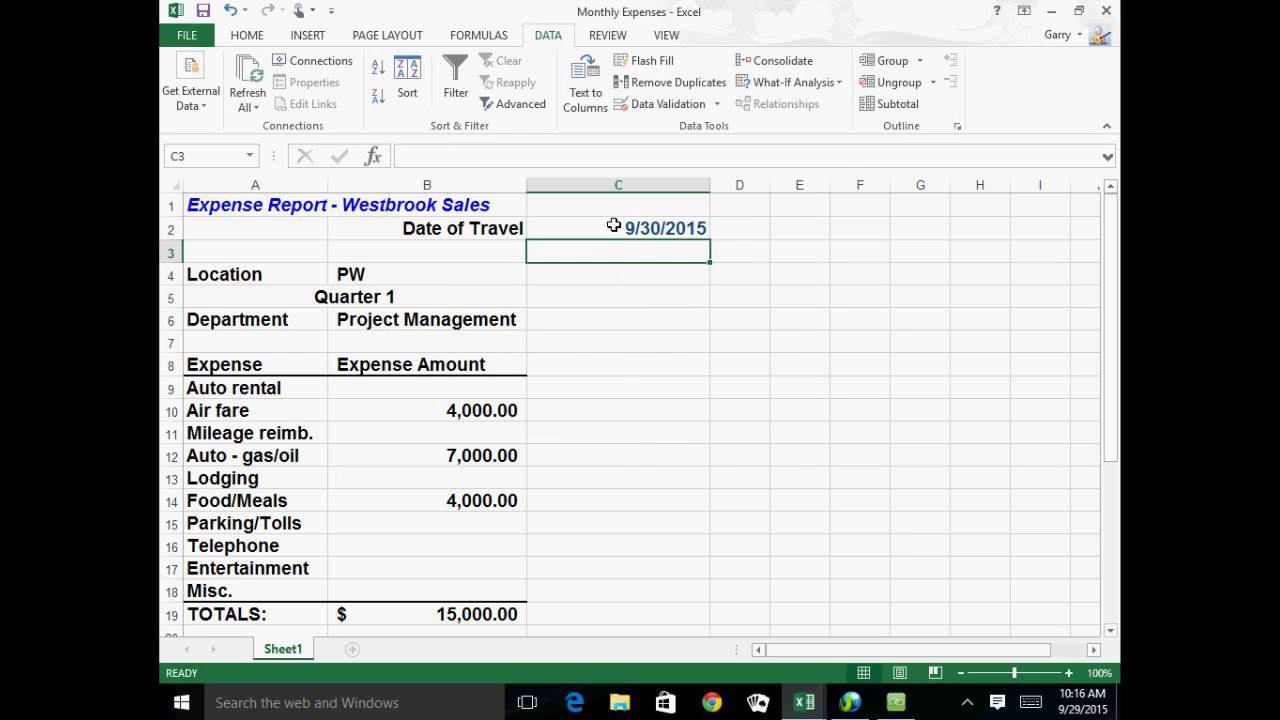
Step: Format C2 with the 'March 14, 2012' long date style and enter 10/1/15
right_click(613, 234)
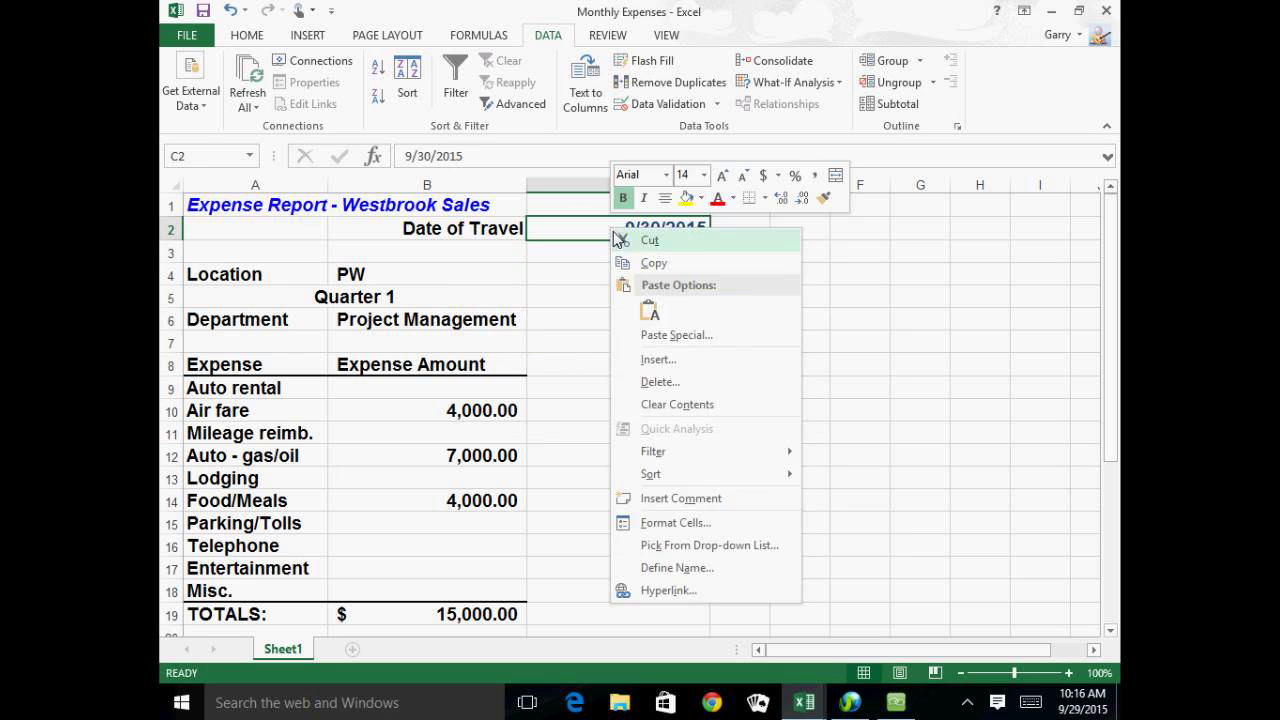
click(668, 522)
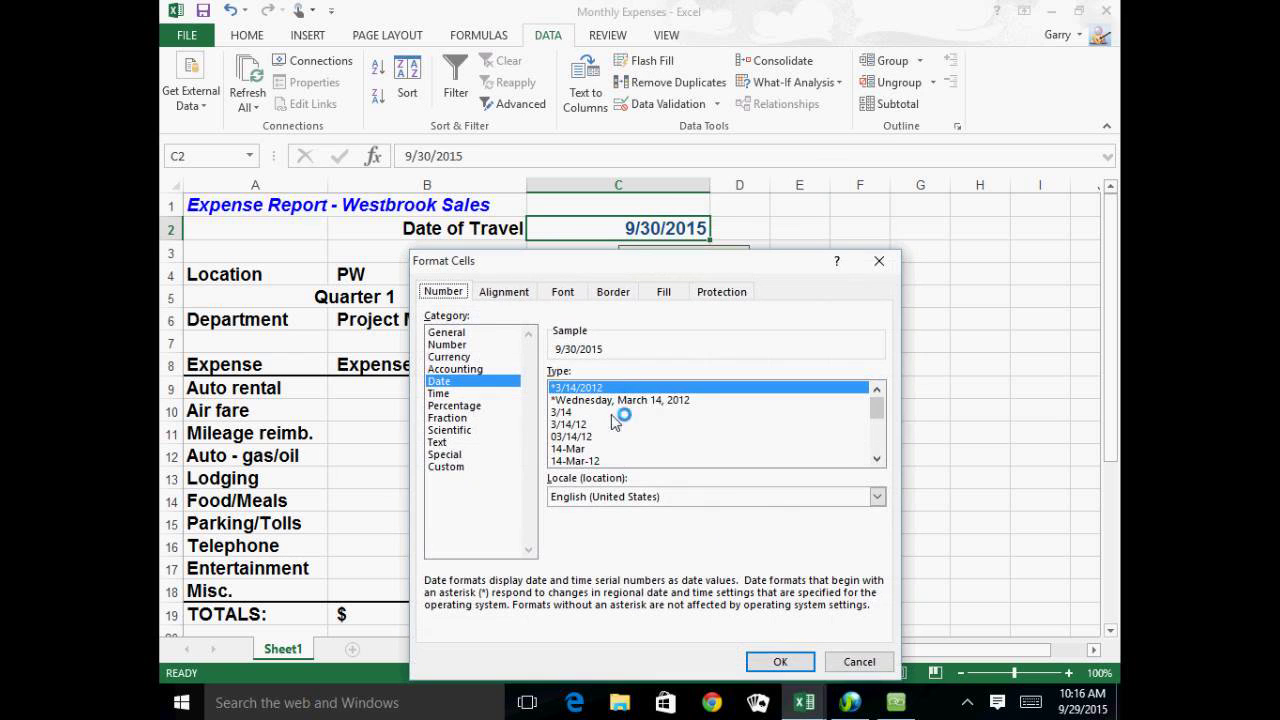
click(857, 662)
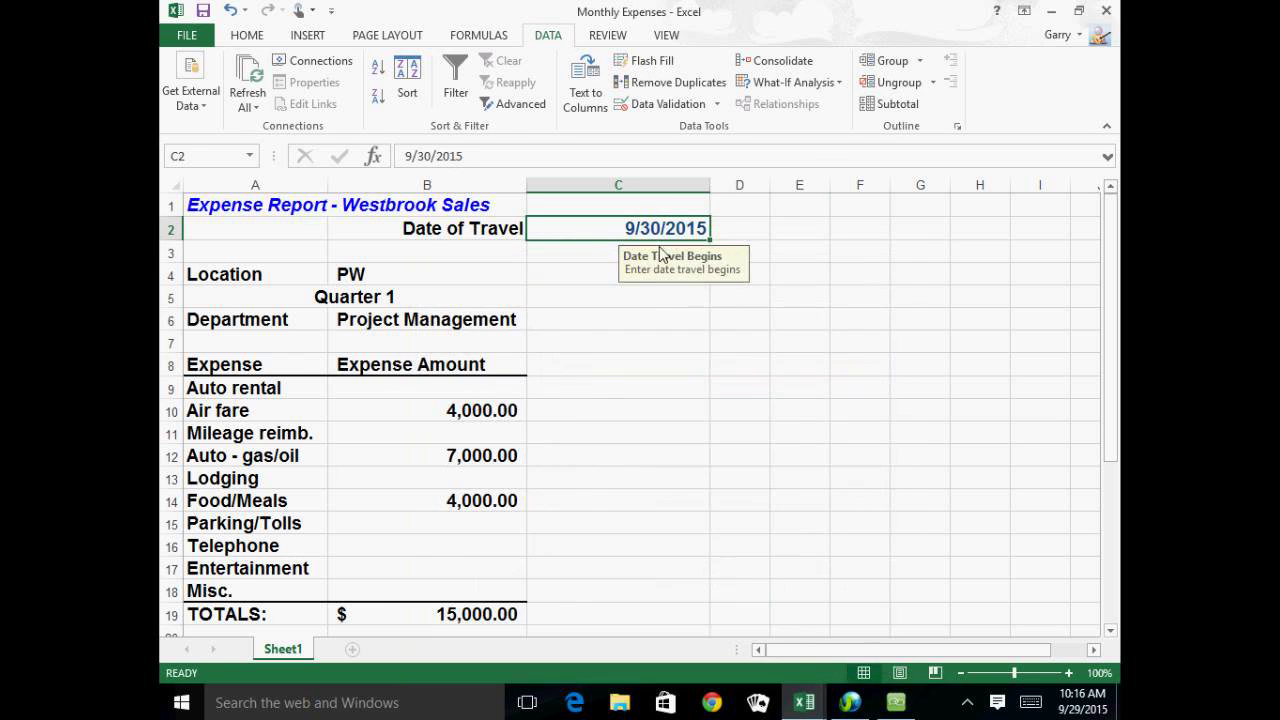
right_click(560, 233)
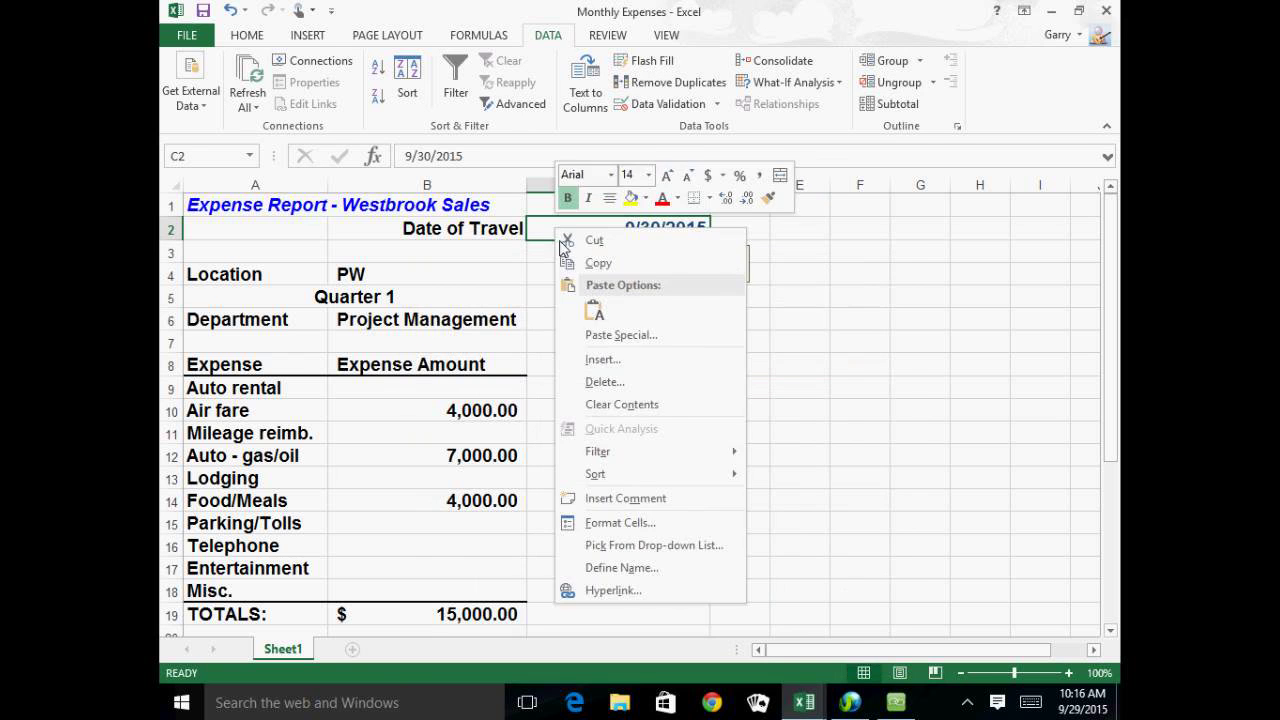
click(646, 524)
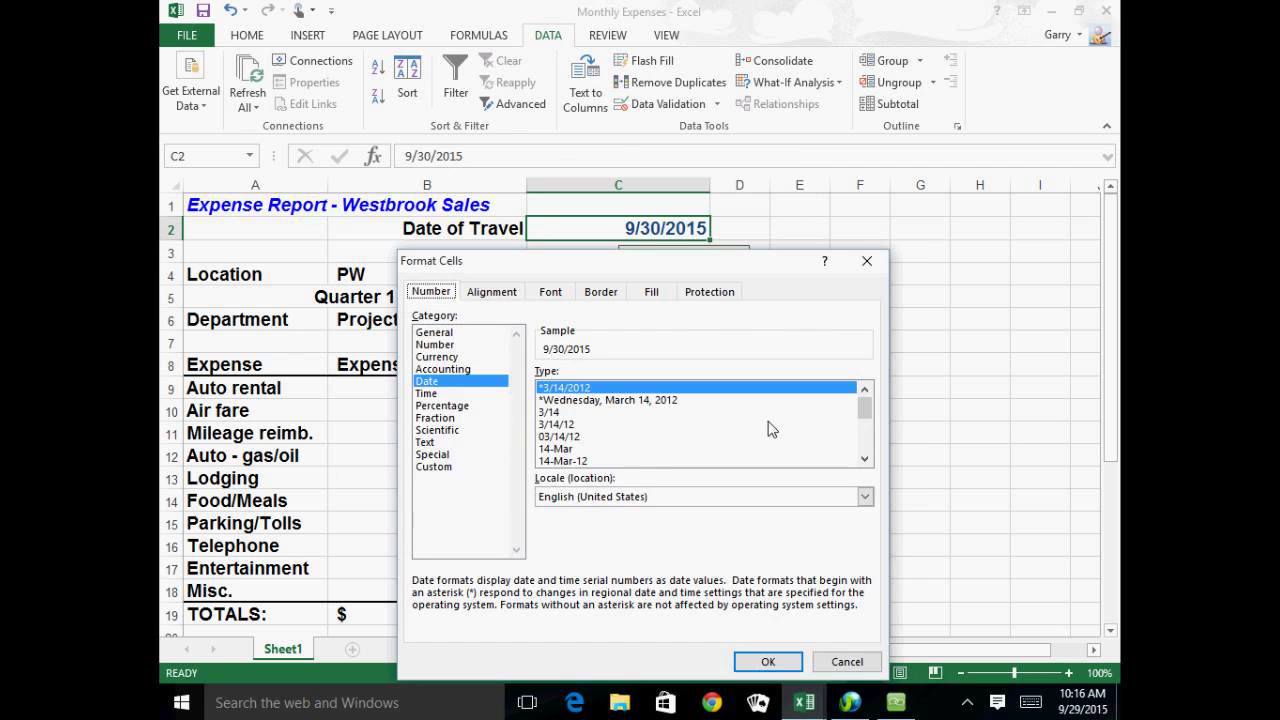
drag(865, 410, 862, 437)
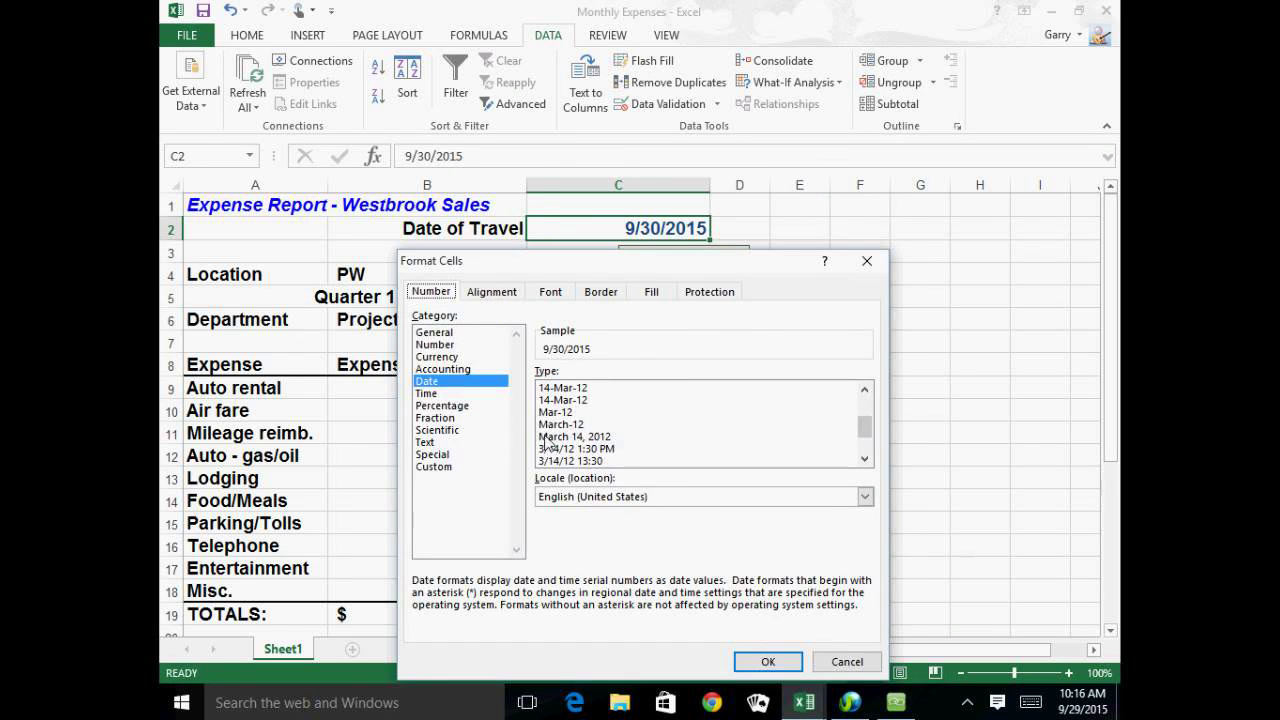
click(565, 436)
click(767, 662)
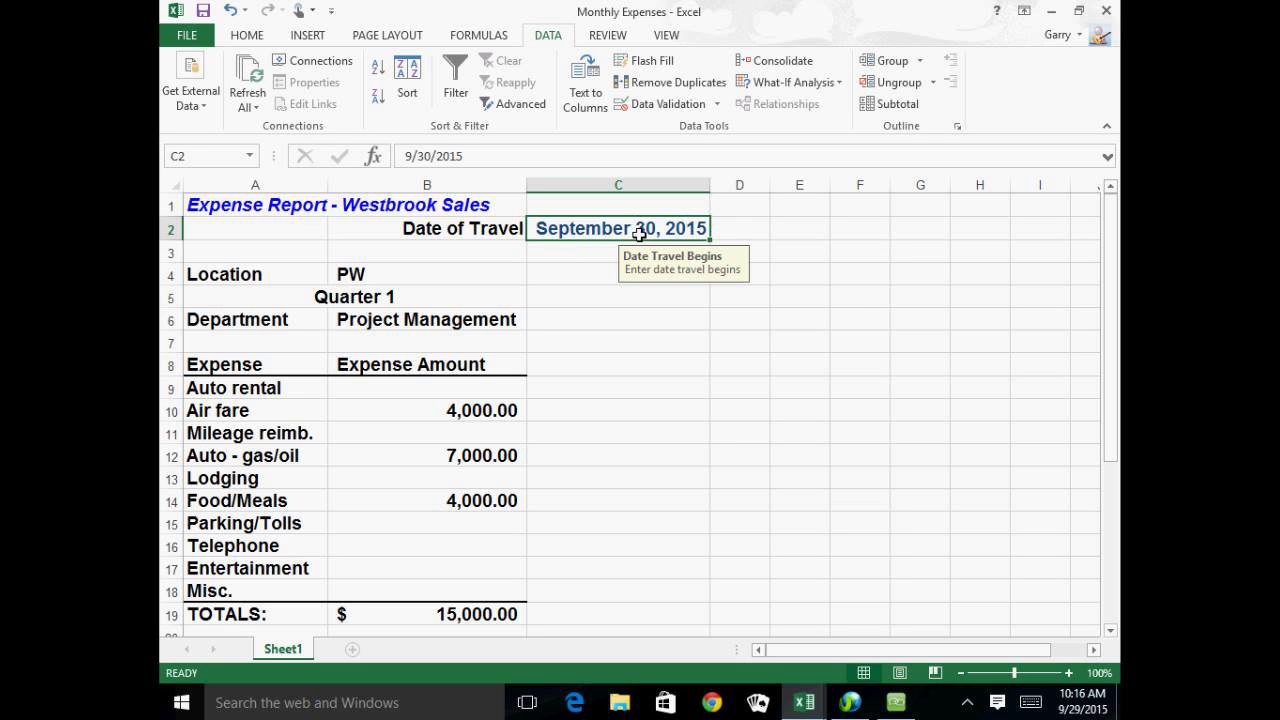
text(10/)
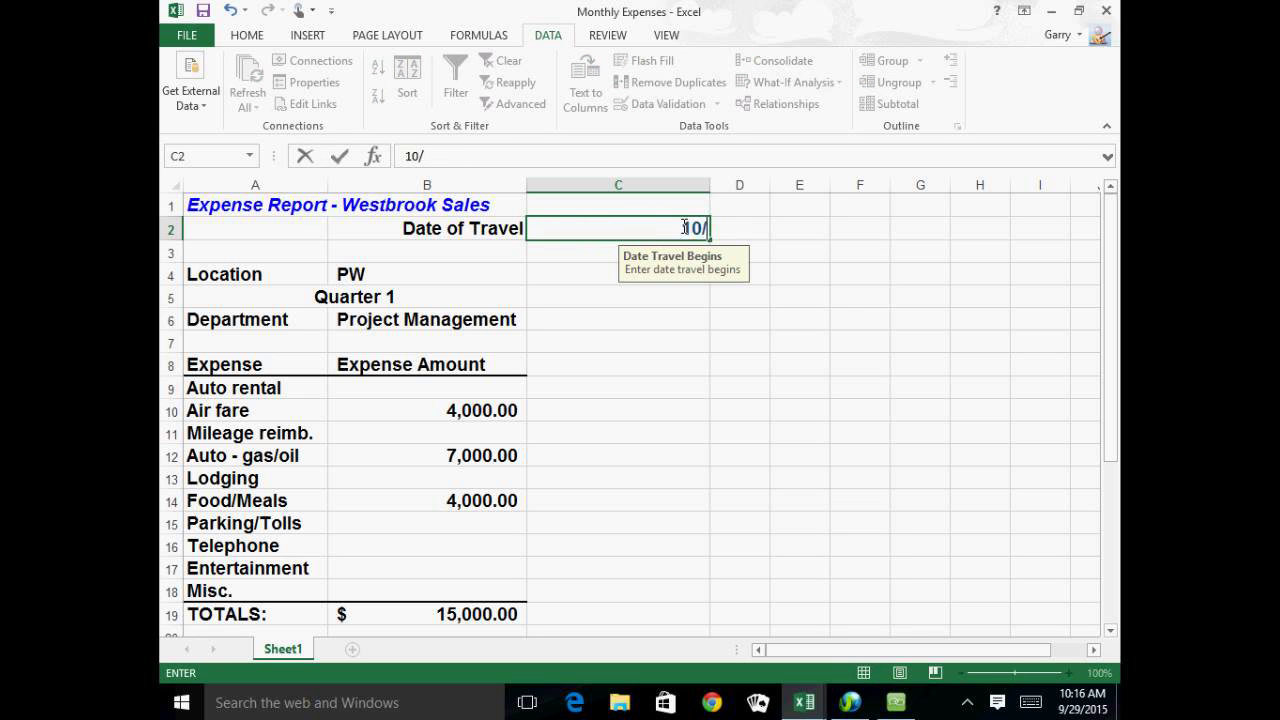
text(1/15)
key(Return)
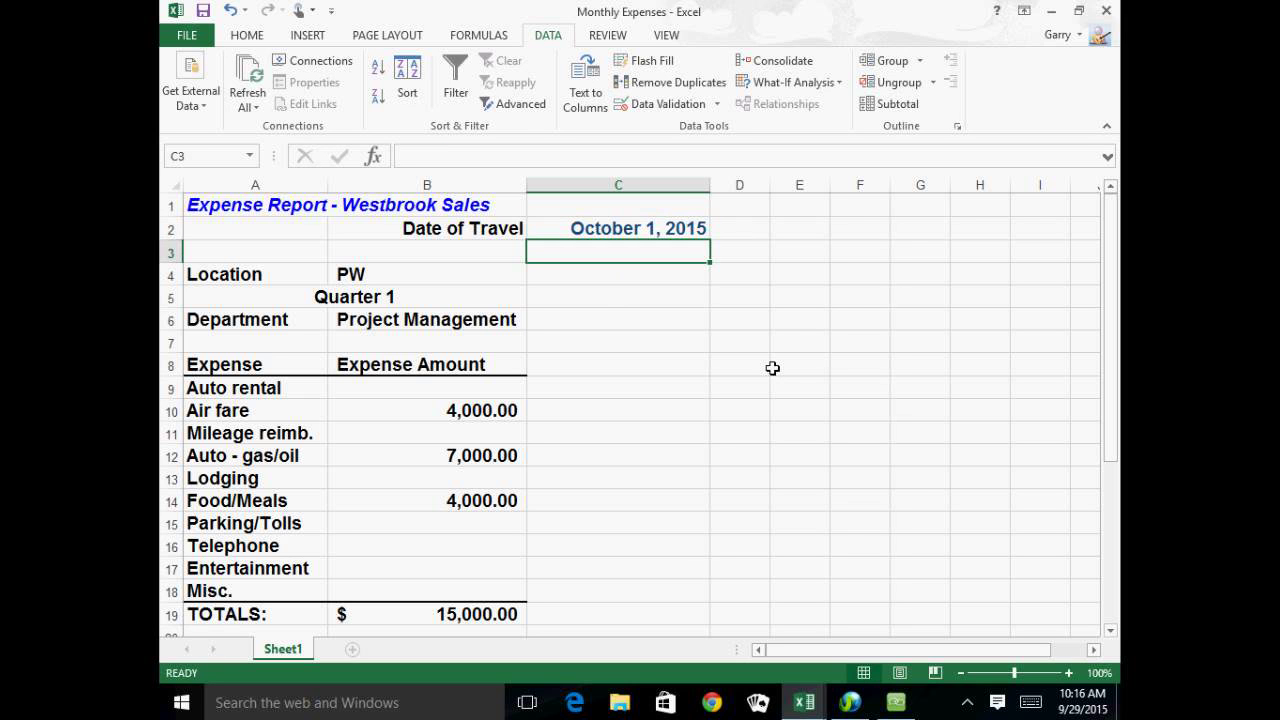
click(694, 297)
click(717, 104)
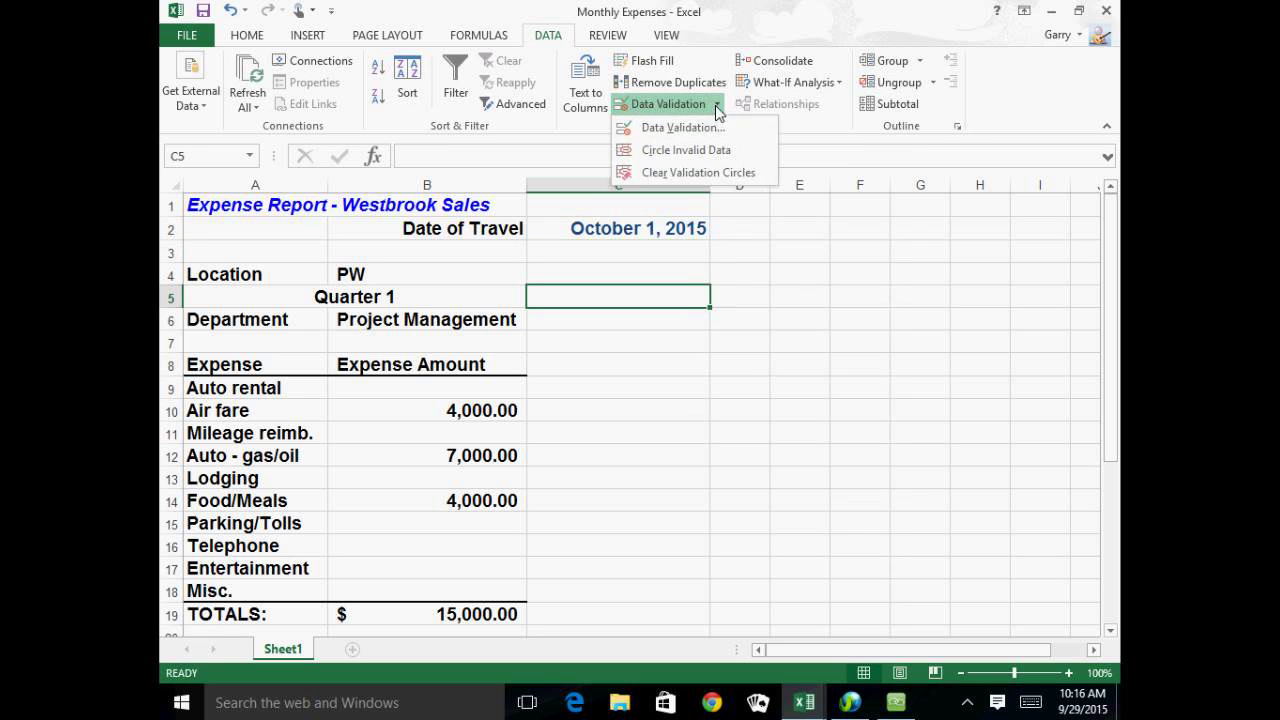
click(707, 128)
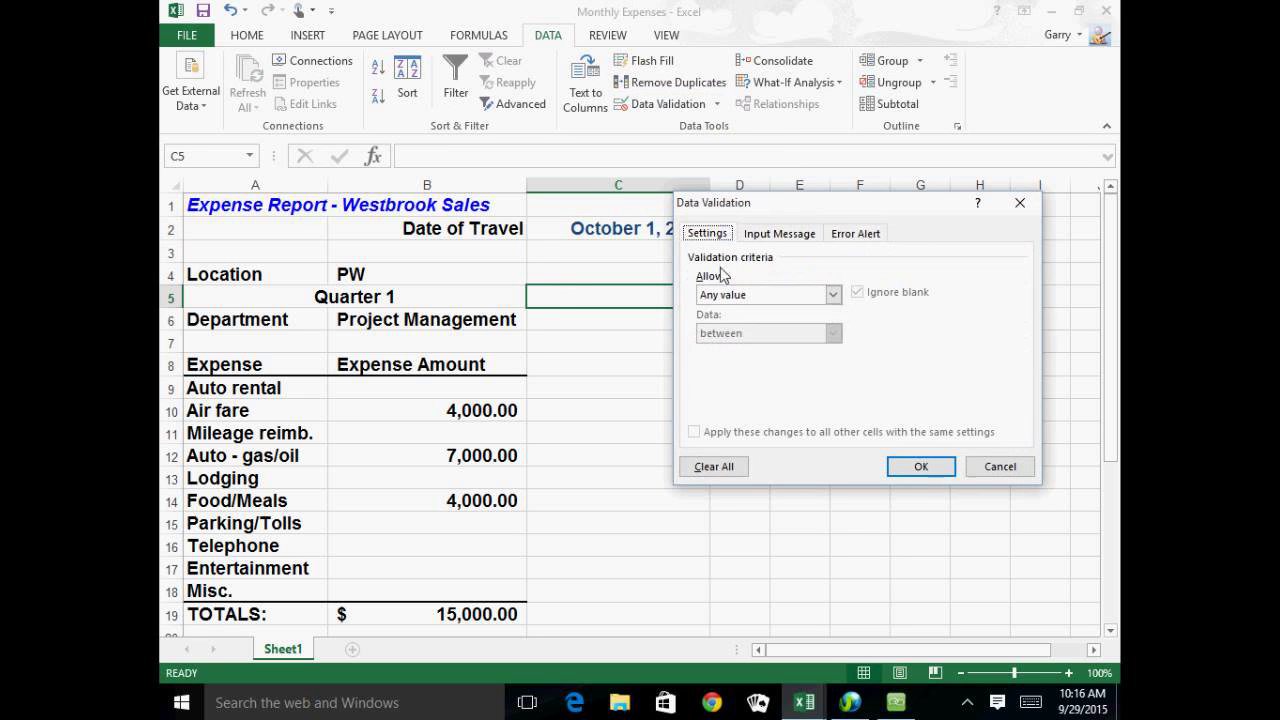
click(832, 294)
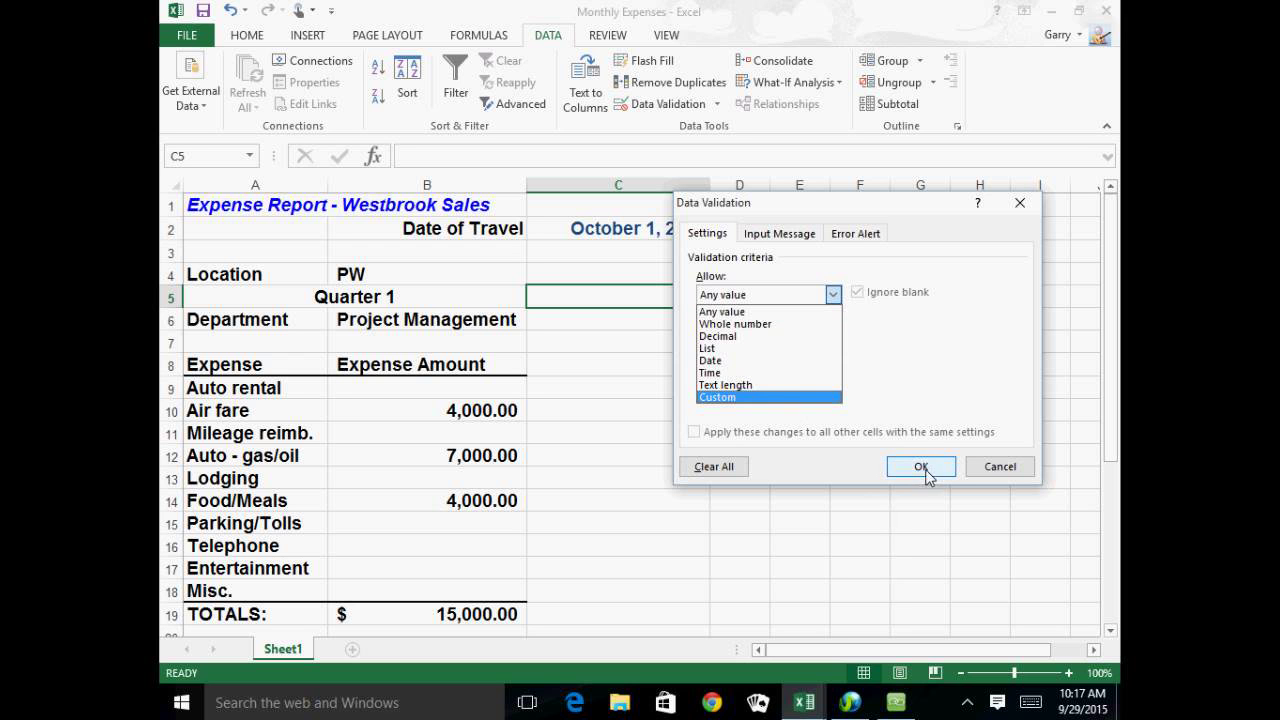
click(781, 234)
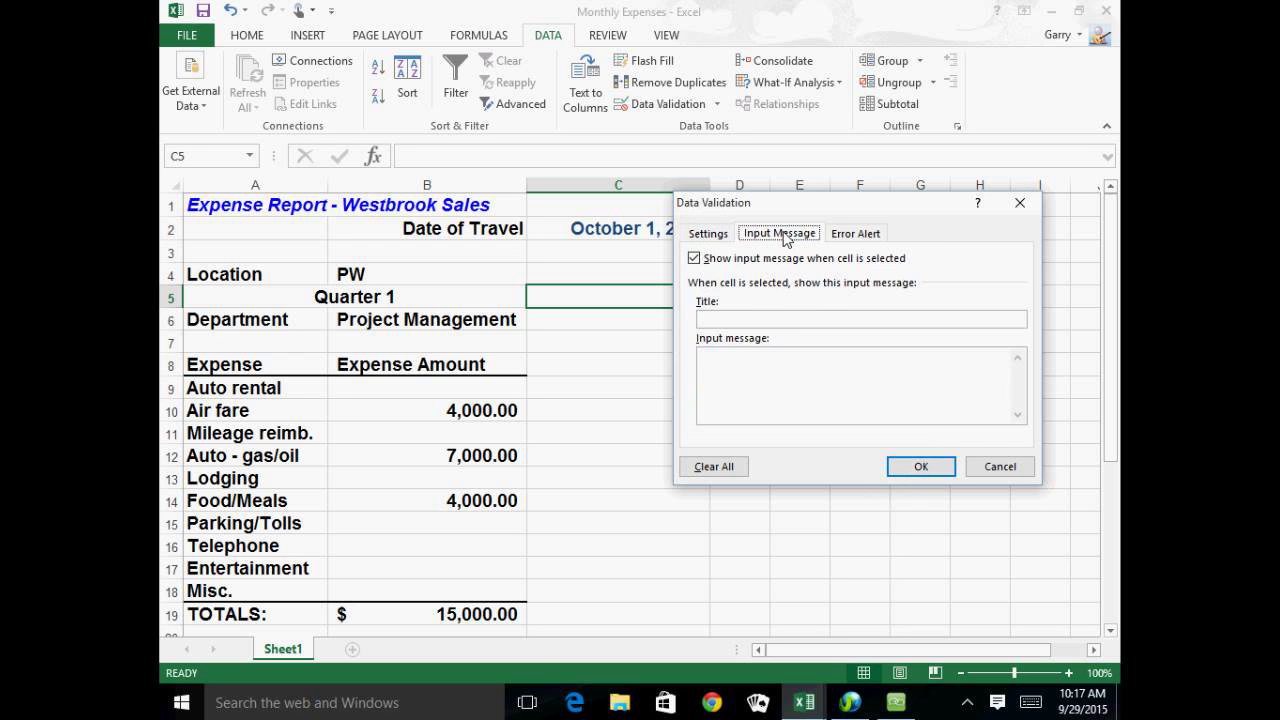
click(748, 377)
click(860, 236)
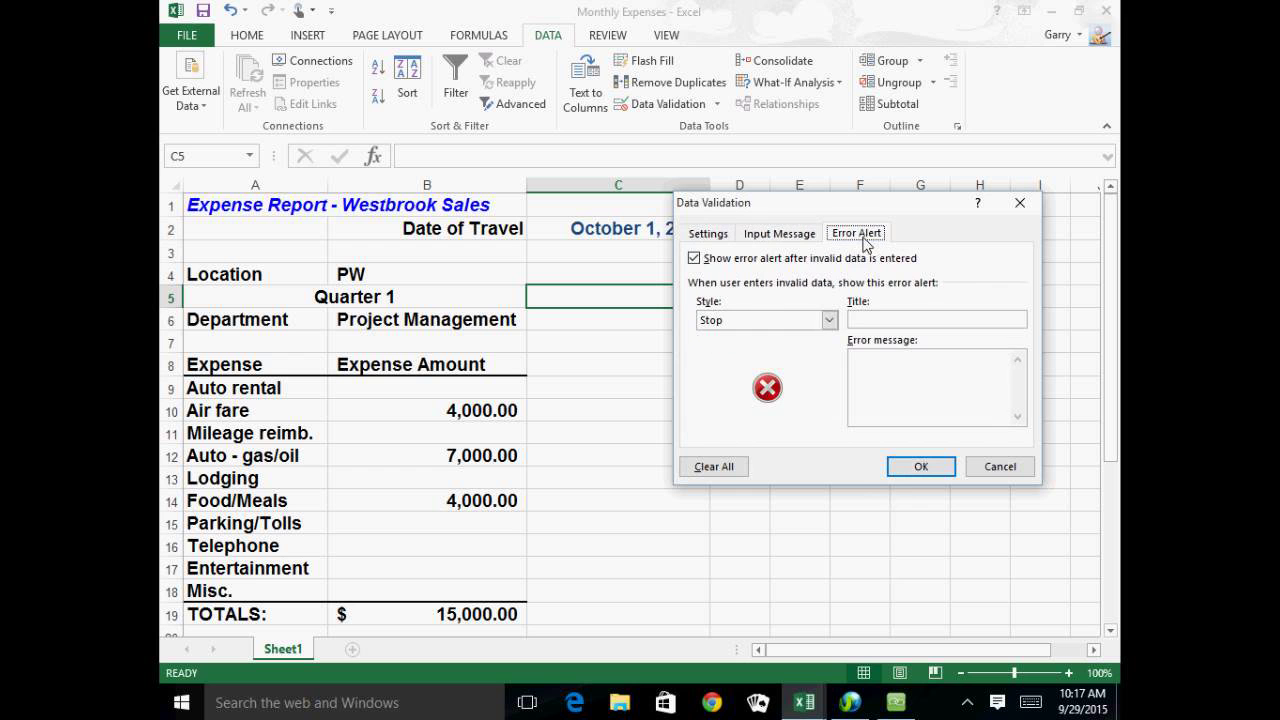
click(829, 321)
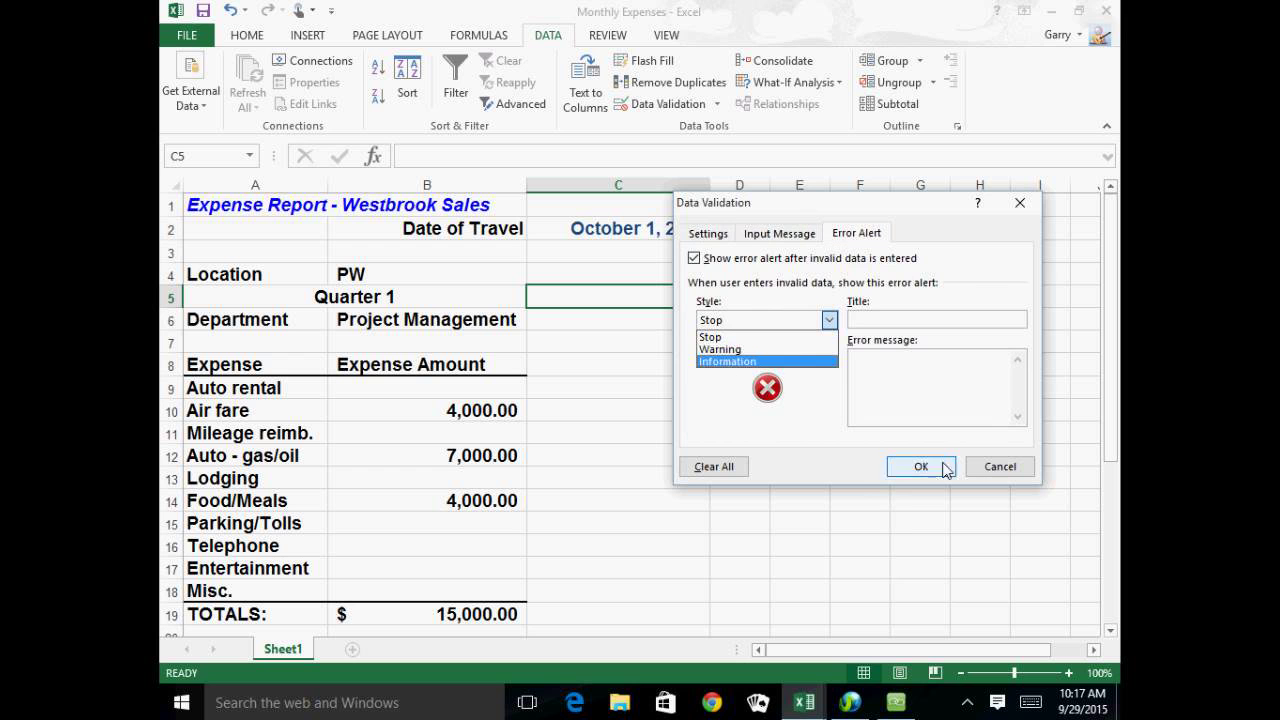
click(987, 469)
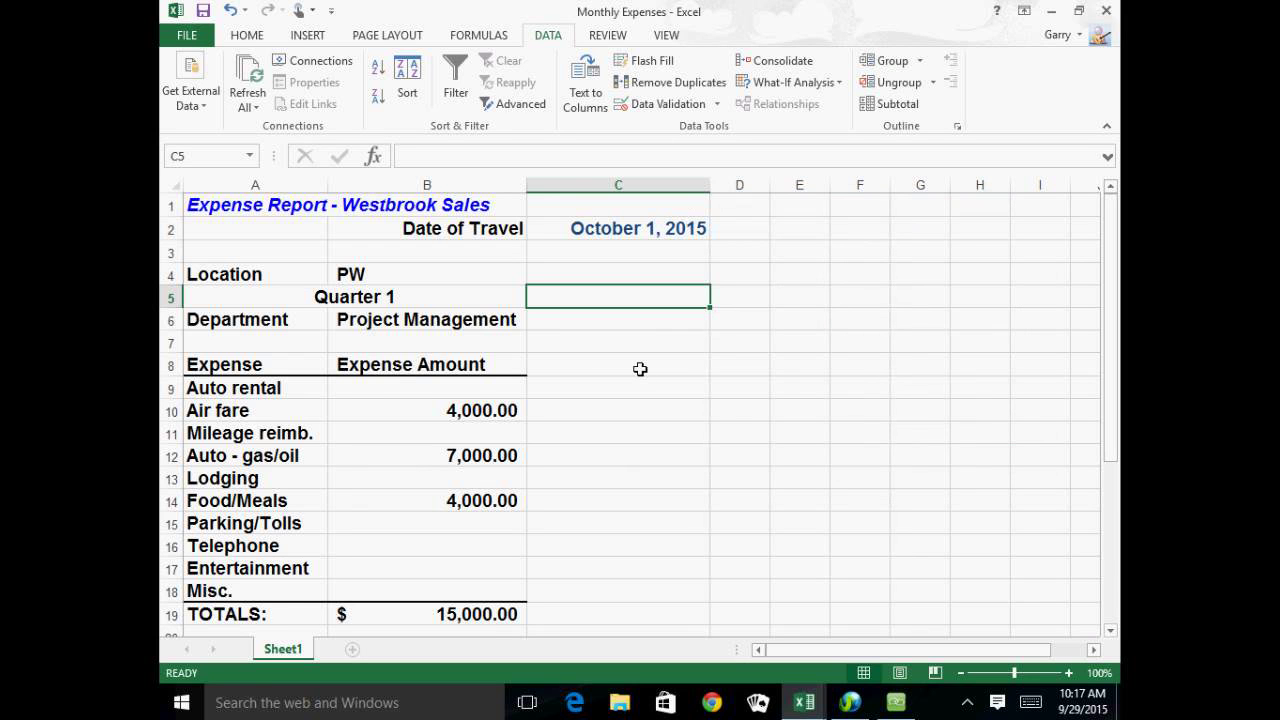
Step: Switch to the Product Sales workbook from the taskbar
click(717, 105)
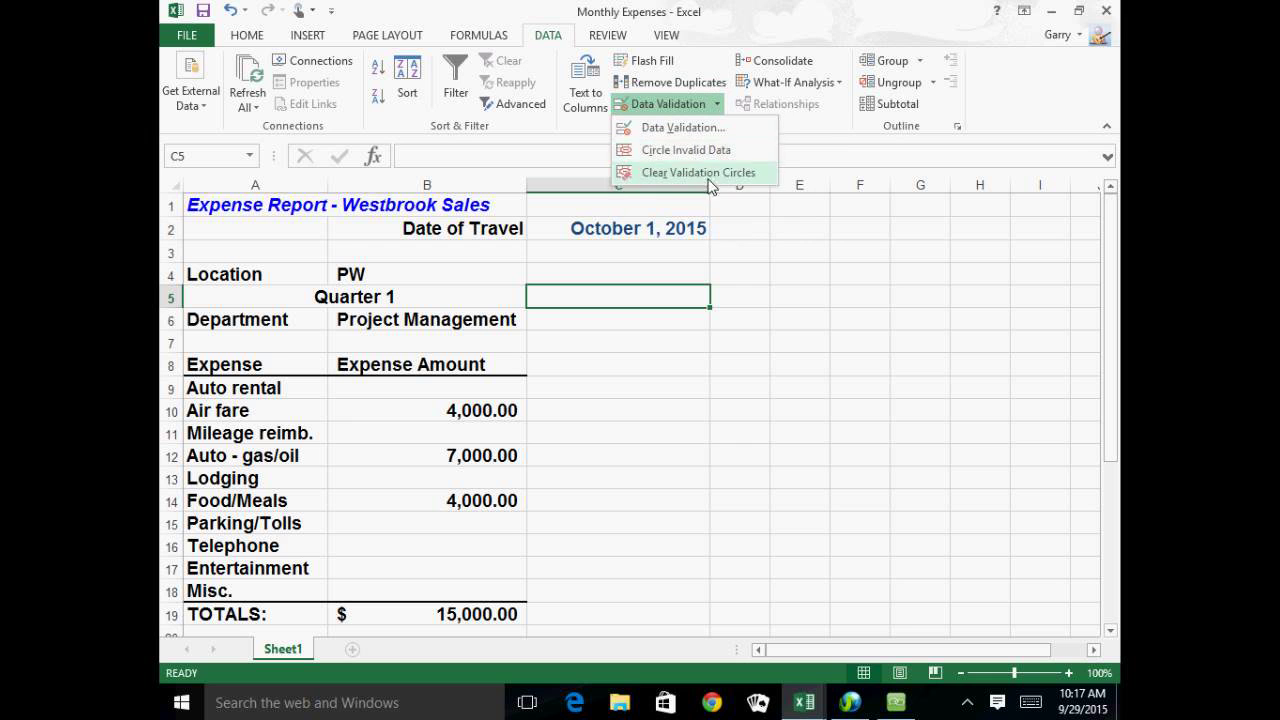
click(812, 405)
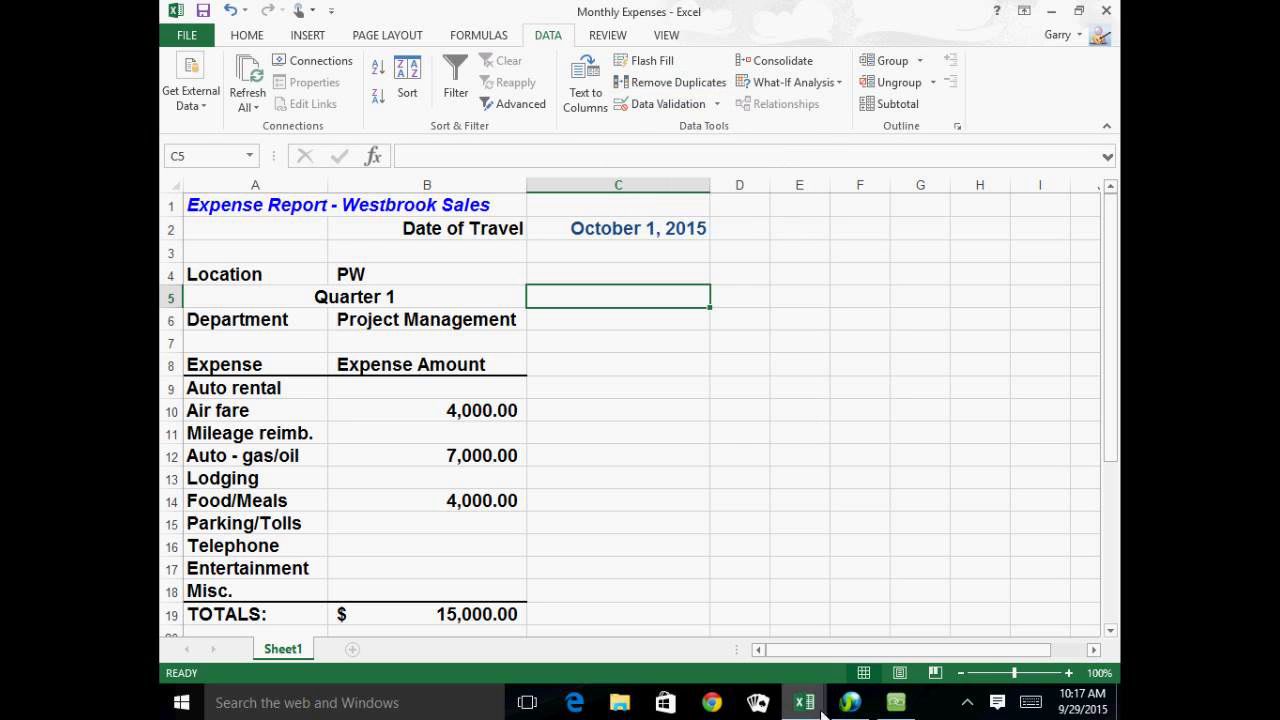
mouse_move(795, 712)
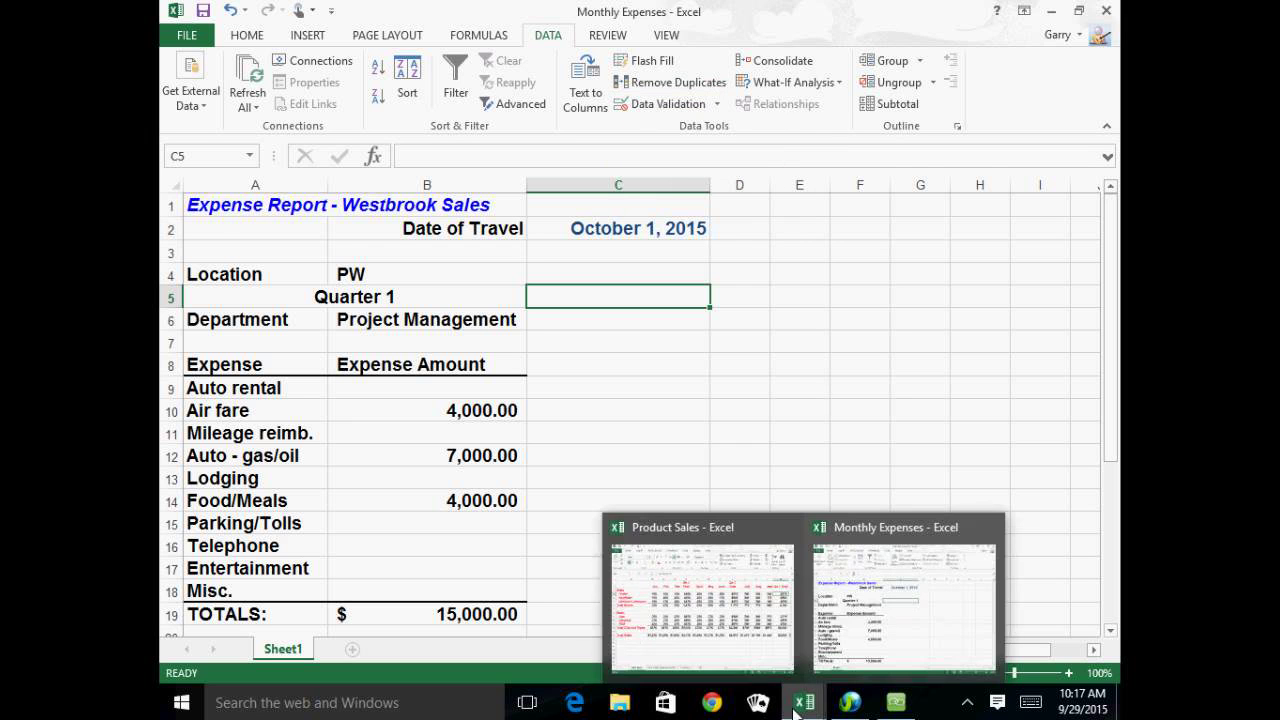
click(755, 625)
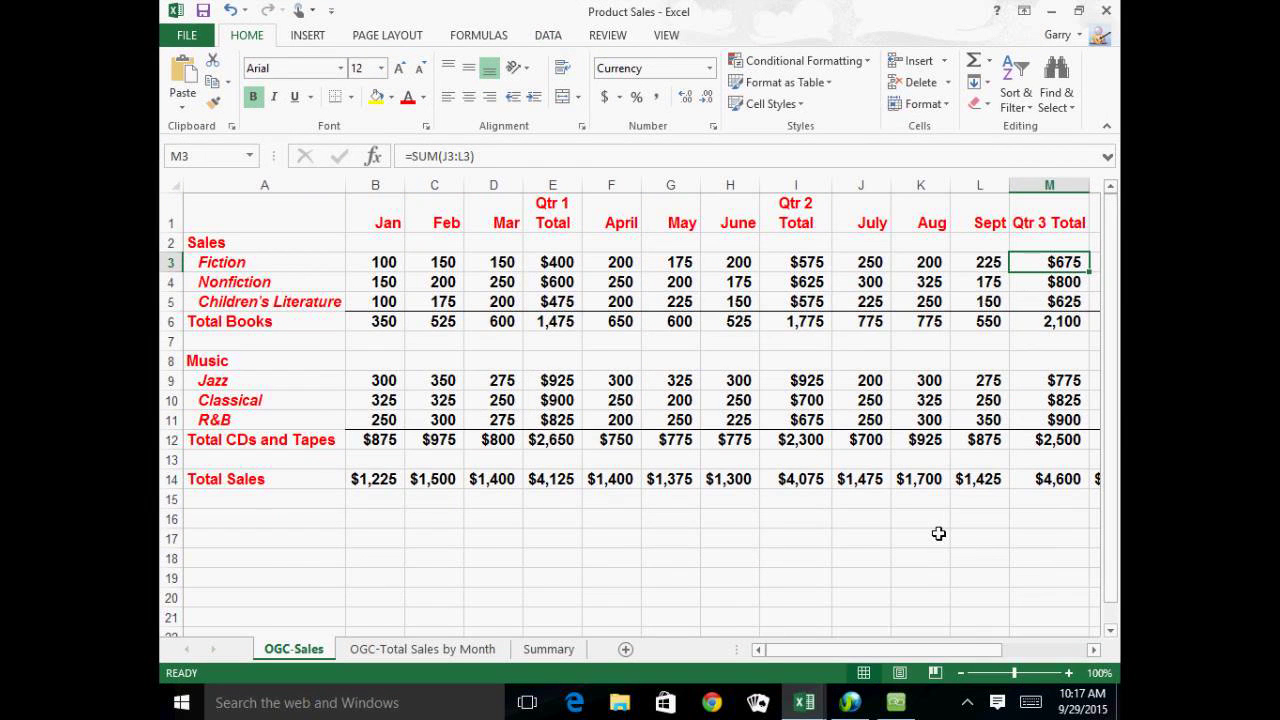
Step: Select the Total Sales figures across row 14, starting at B14
click(379, 484)
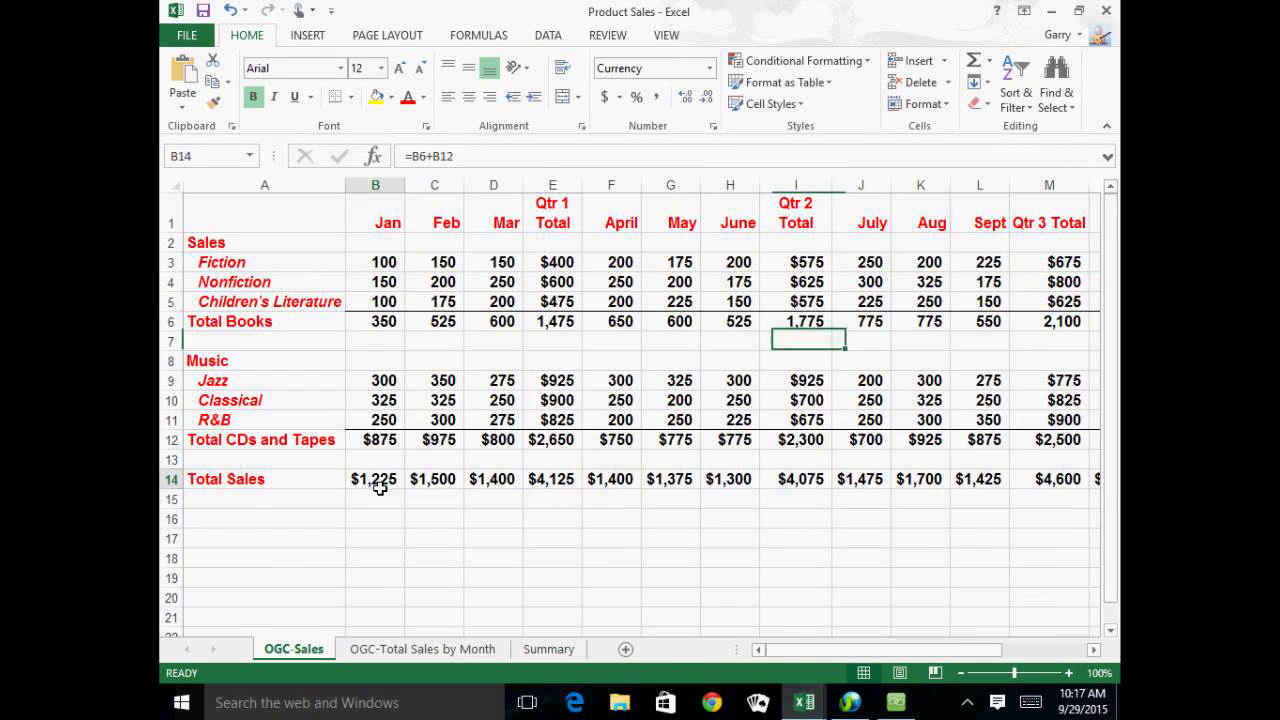
drag(379, 487, 986, 486)
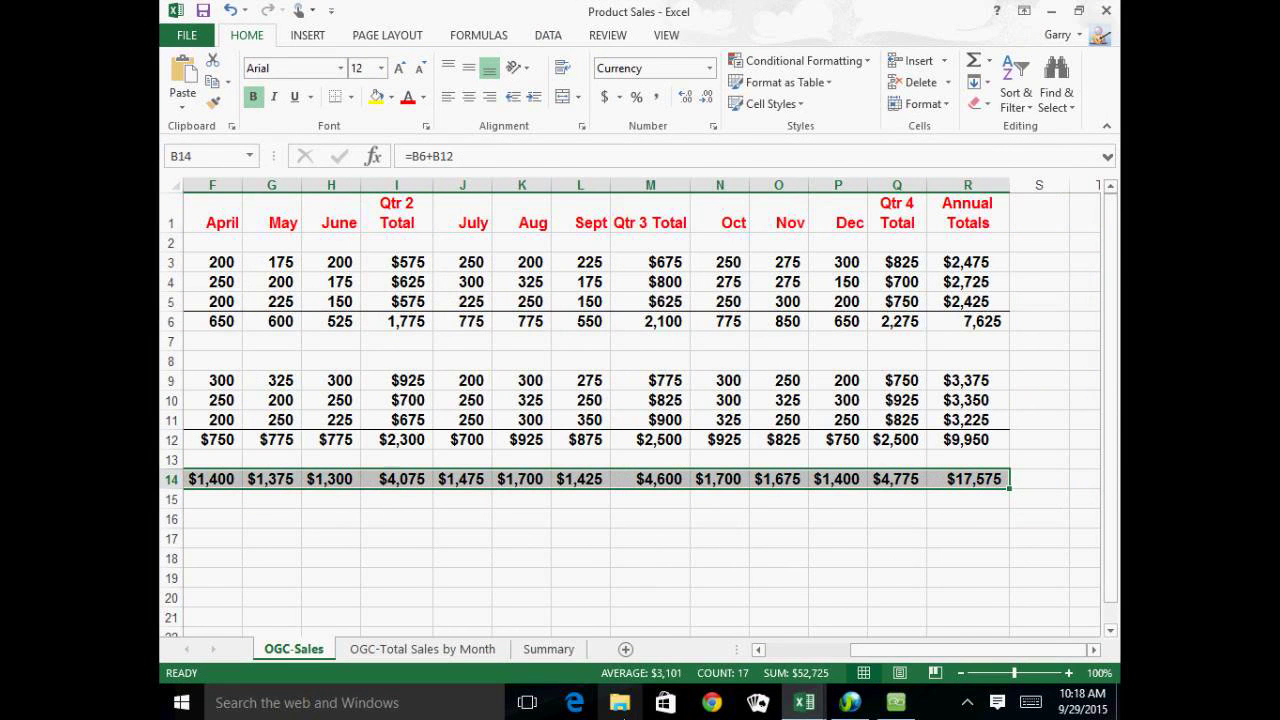
drag(870, 648, 808, 574)
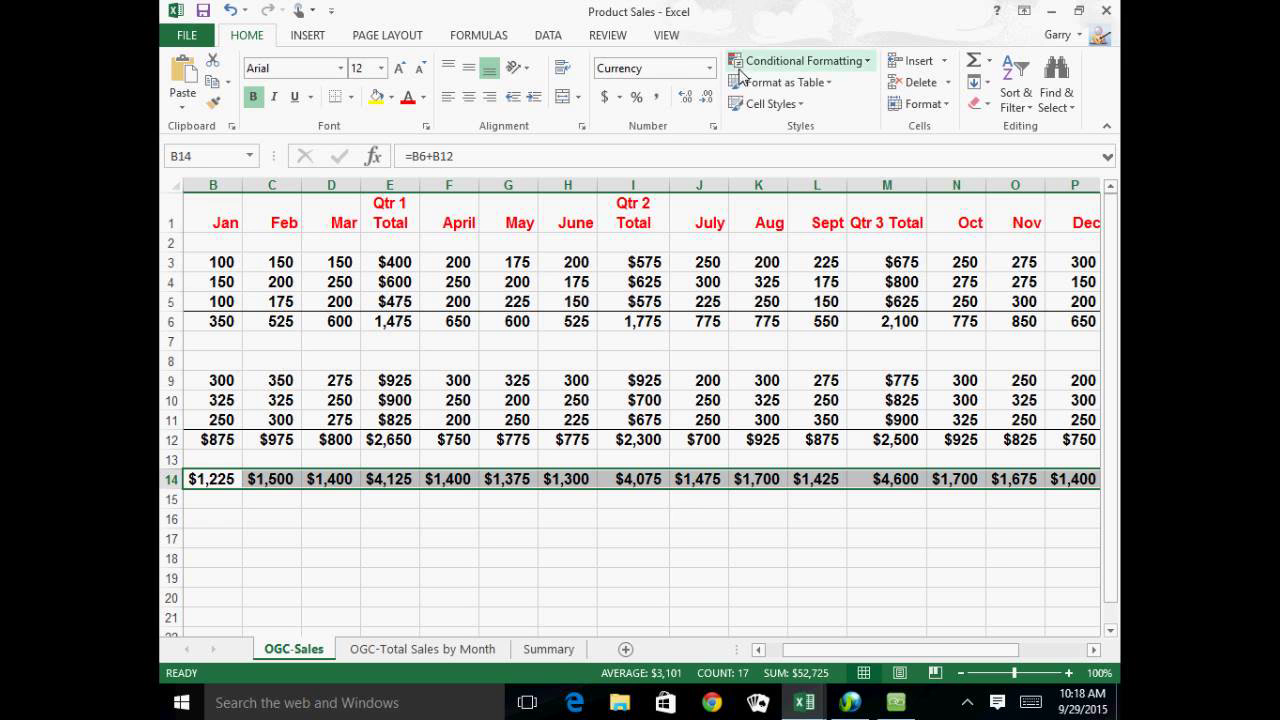
Step: Validate the selected row 14 totals as whole numbers greater than 1300
click(550, 36)
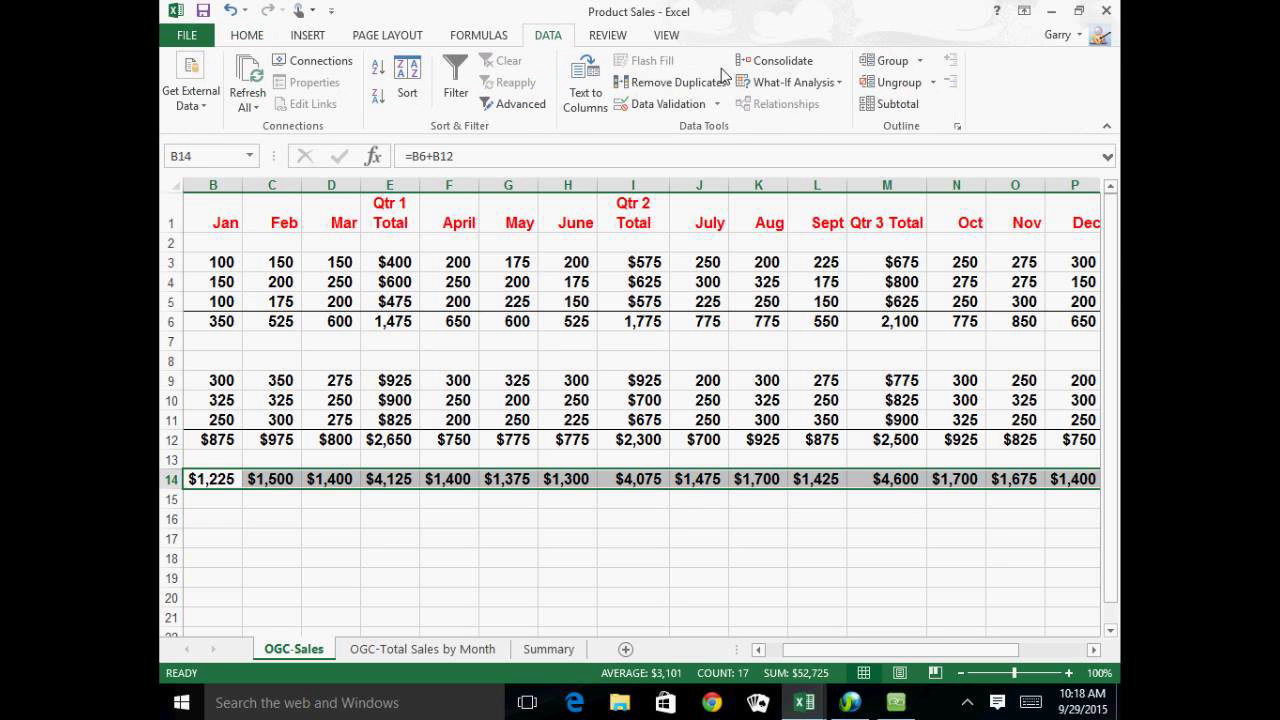
click(718, 105)
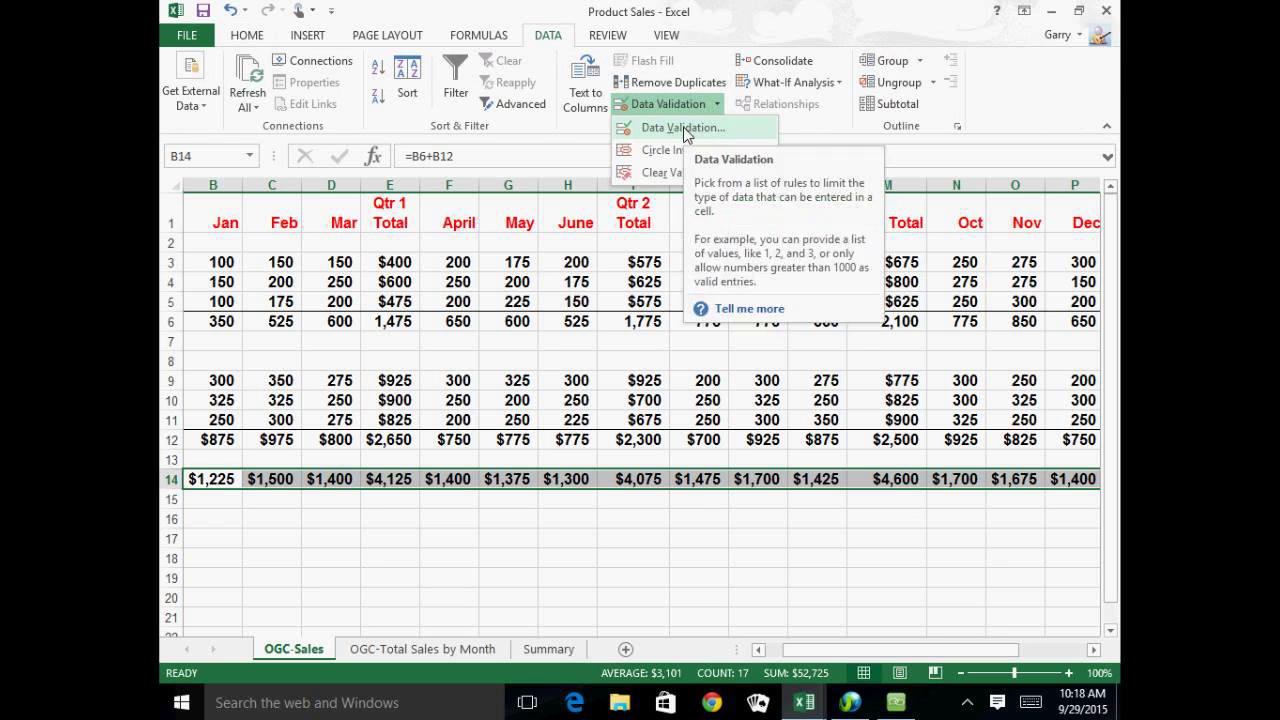
click(689, 129)
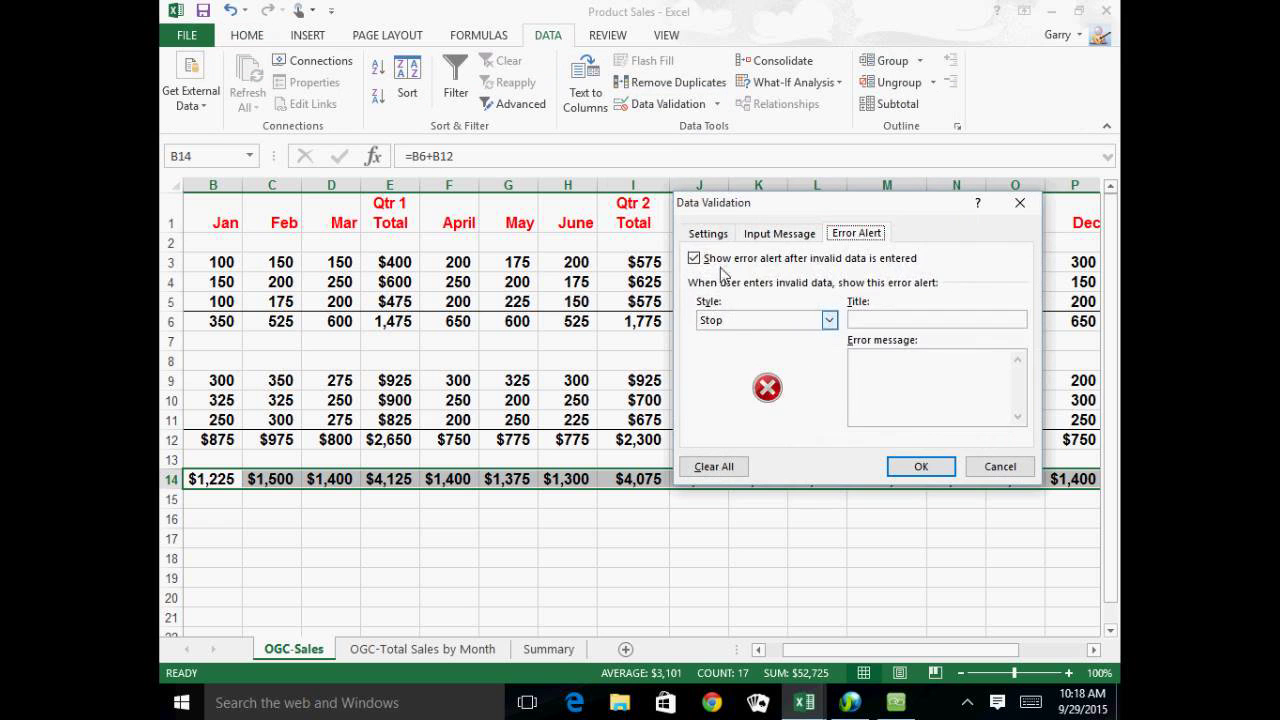
click(707, 234)
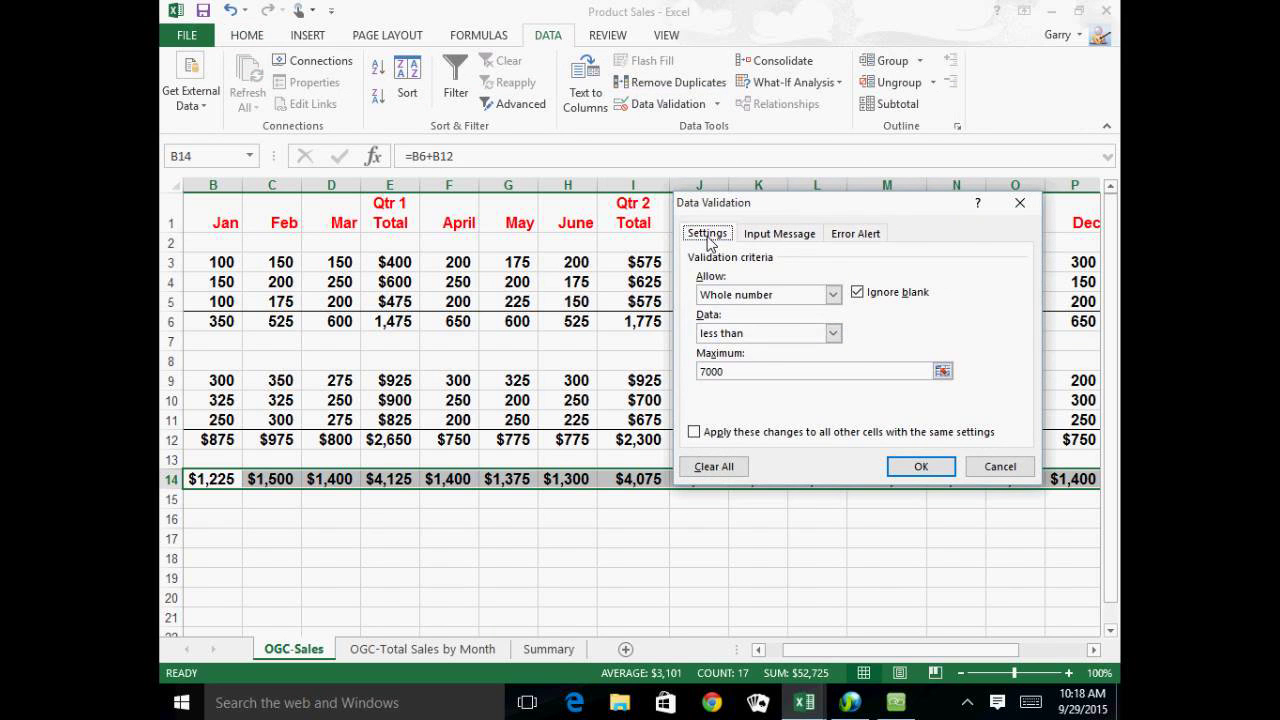
click(834, 334)
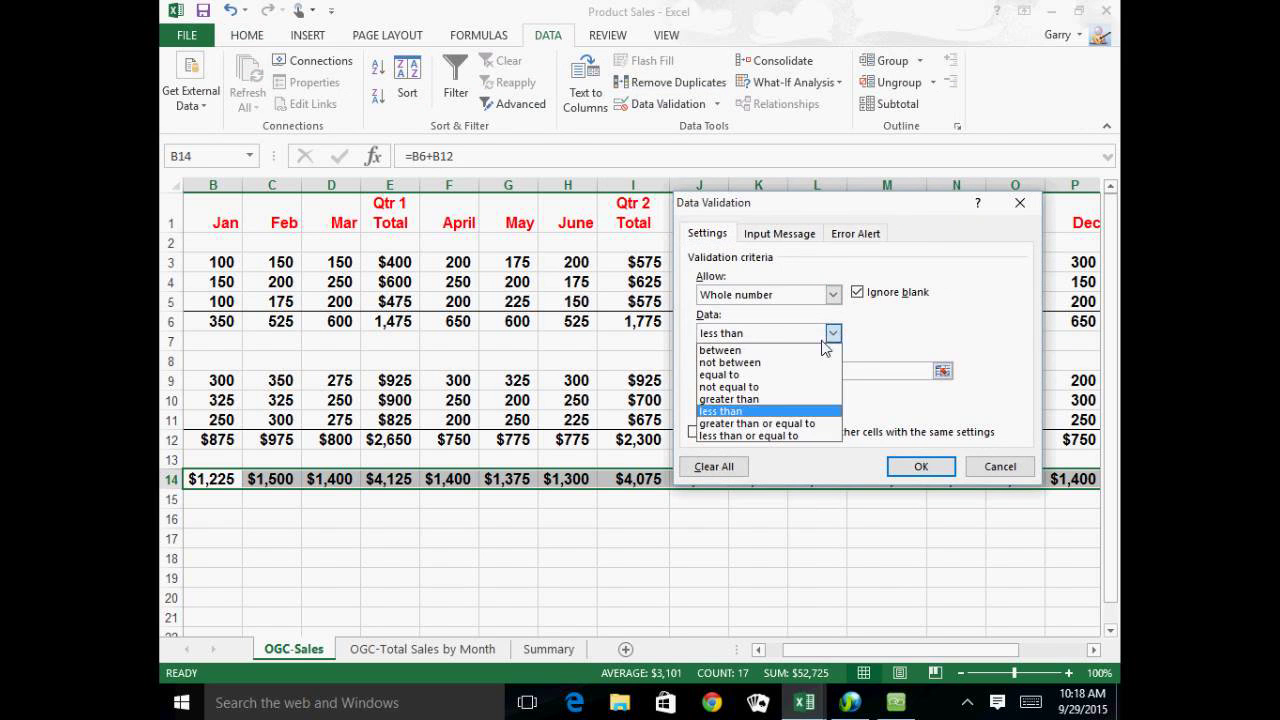
click(752, 400)
key(Tab)
text(1)
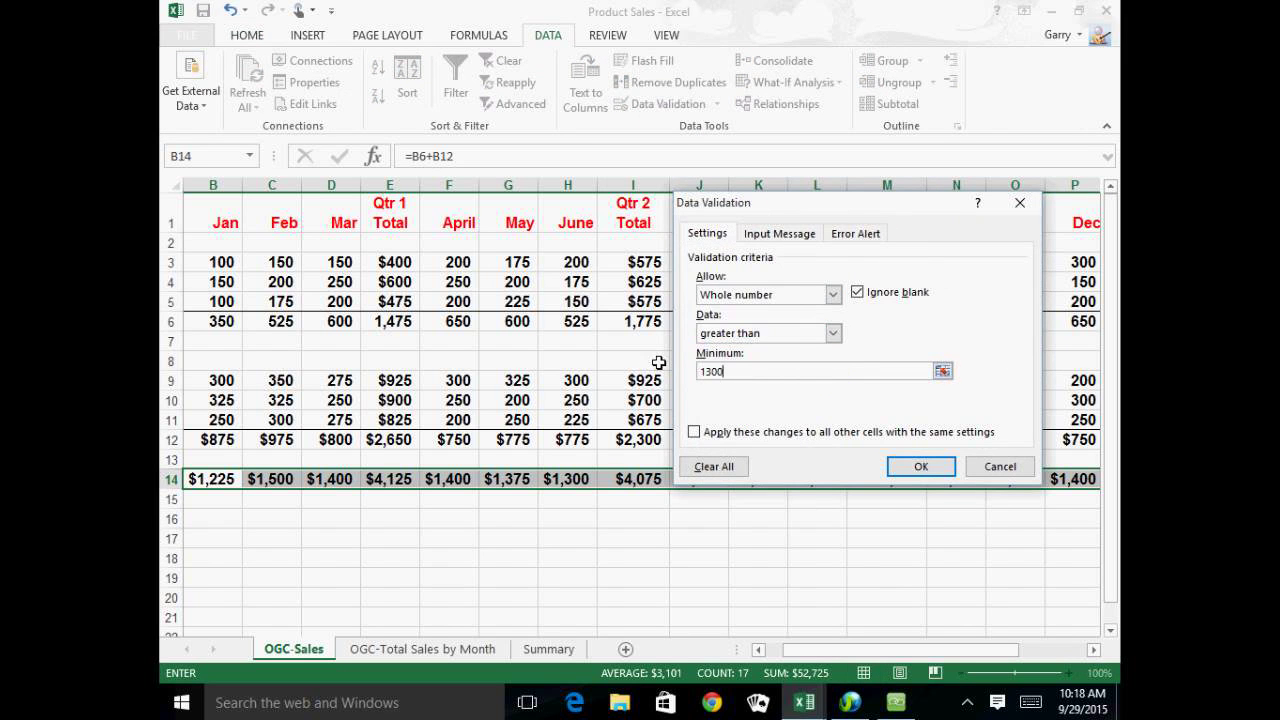
click(918, 466)
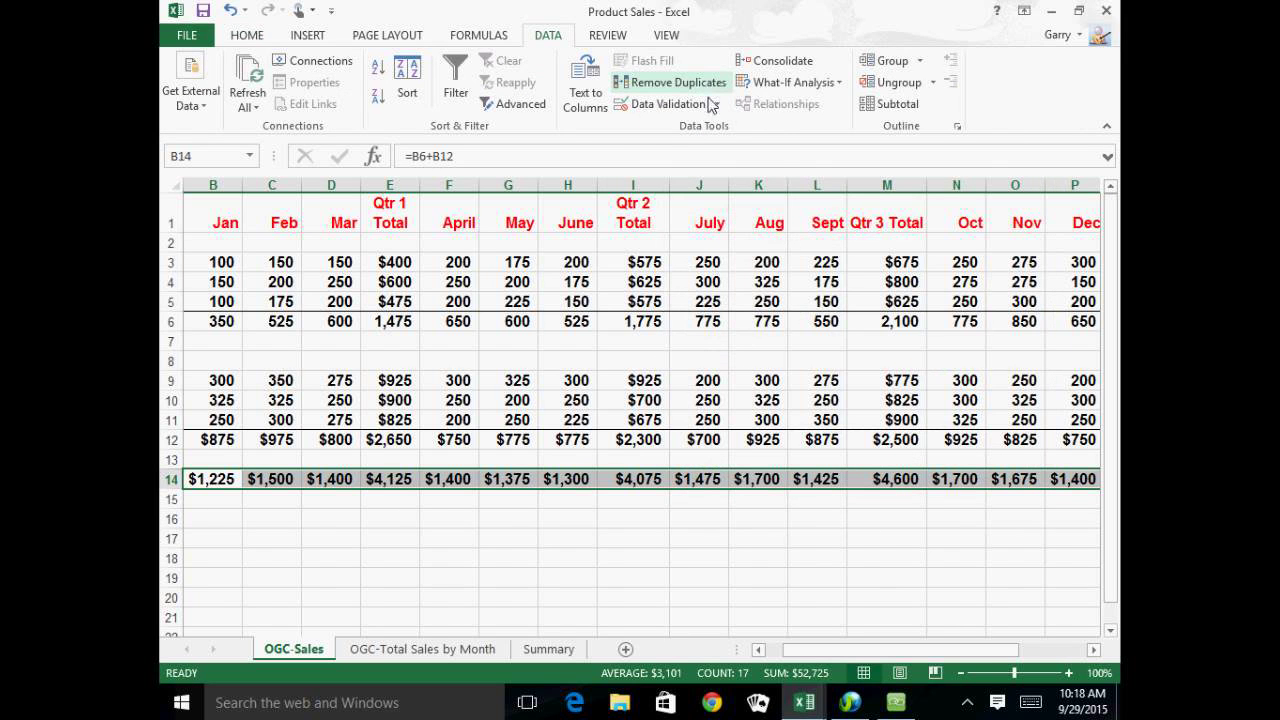
click(719, 105)
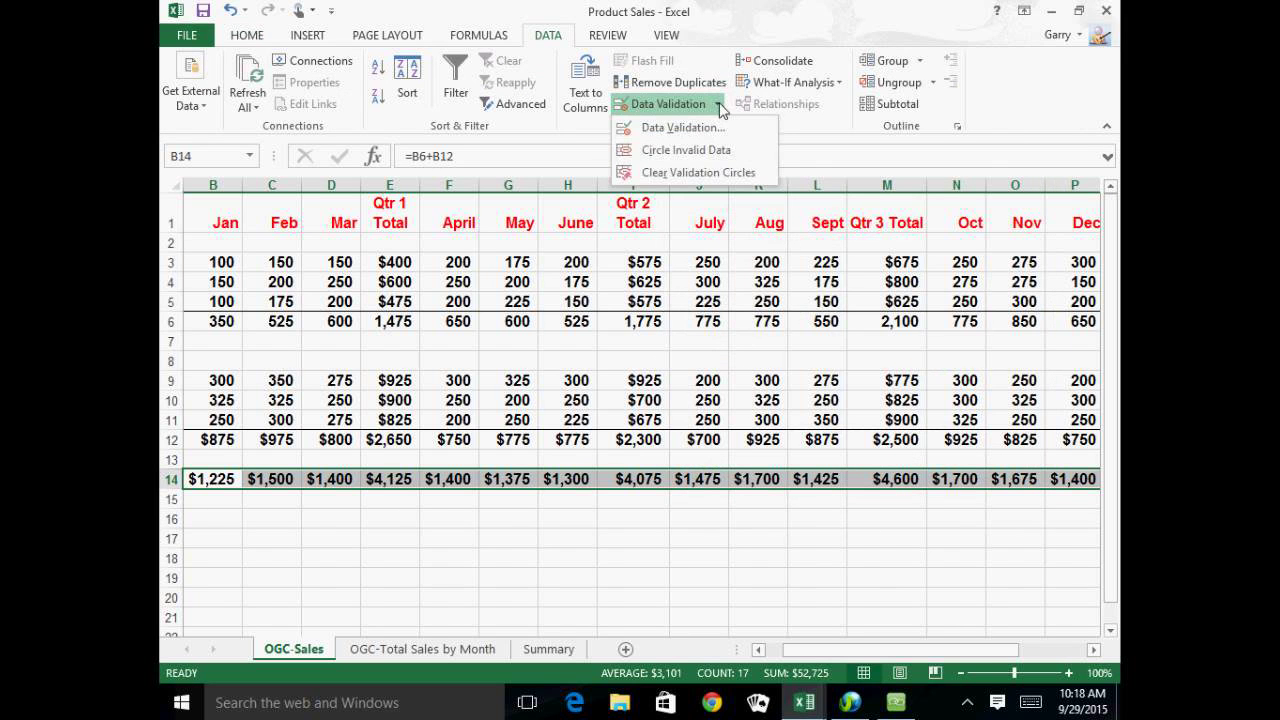
click(692, 152)
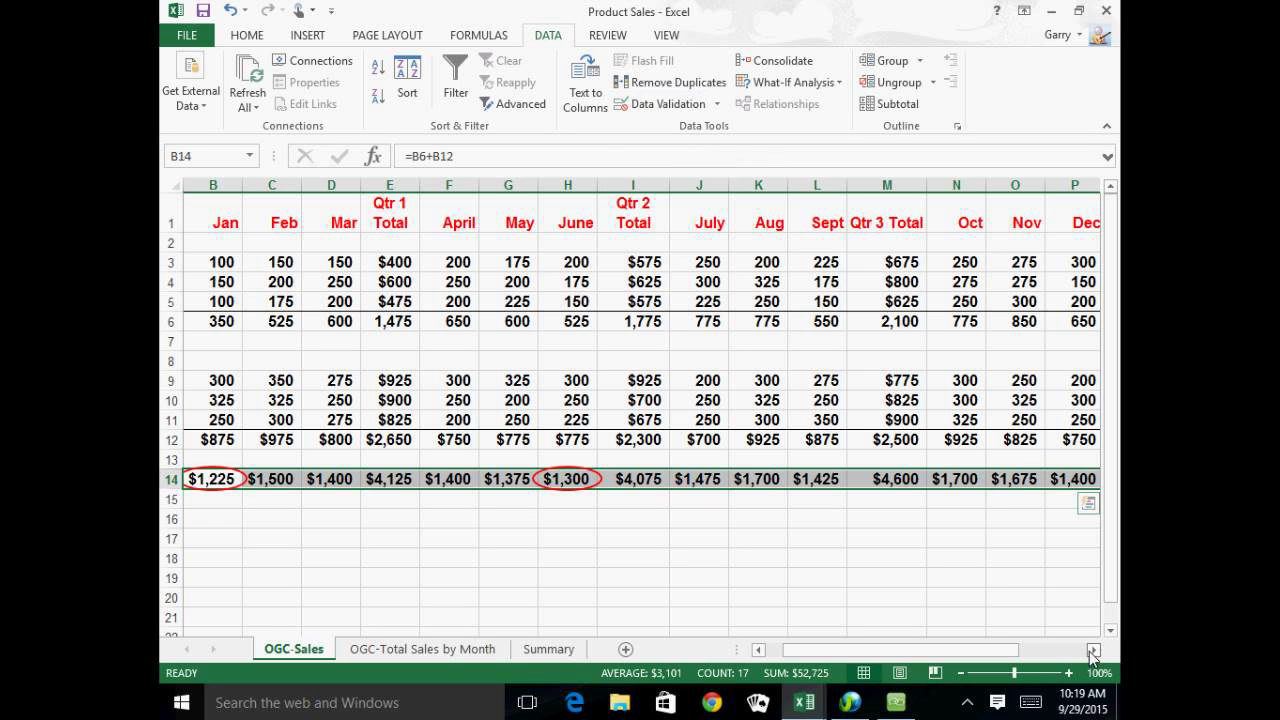
click(784, 558)
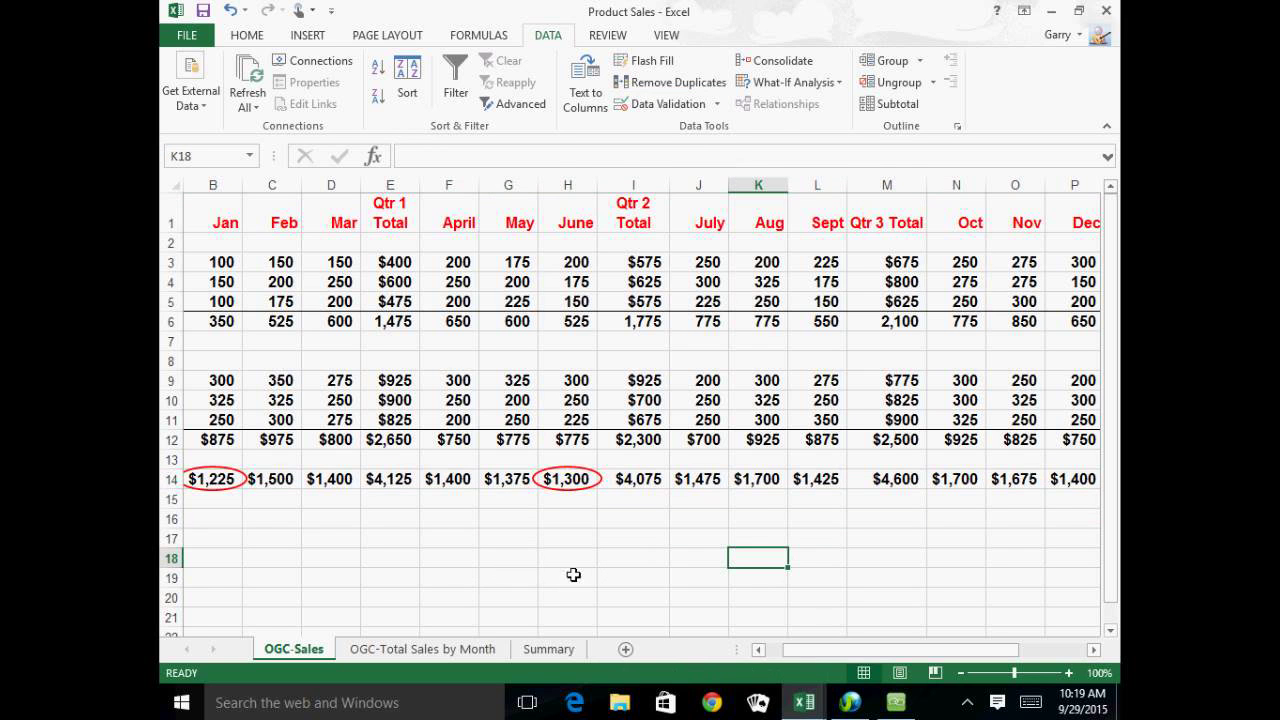
click(391, 562)
click(297, 586)
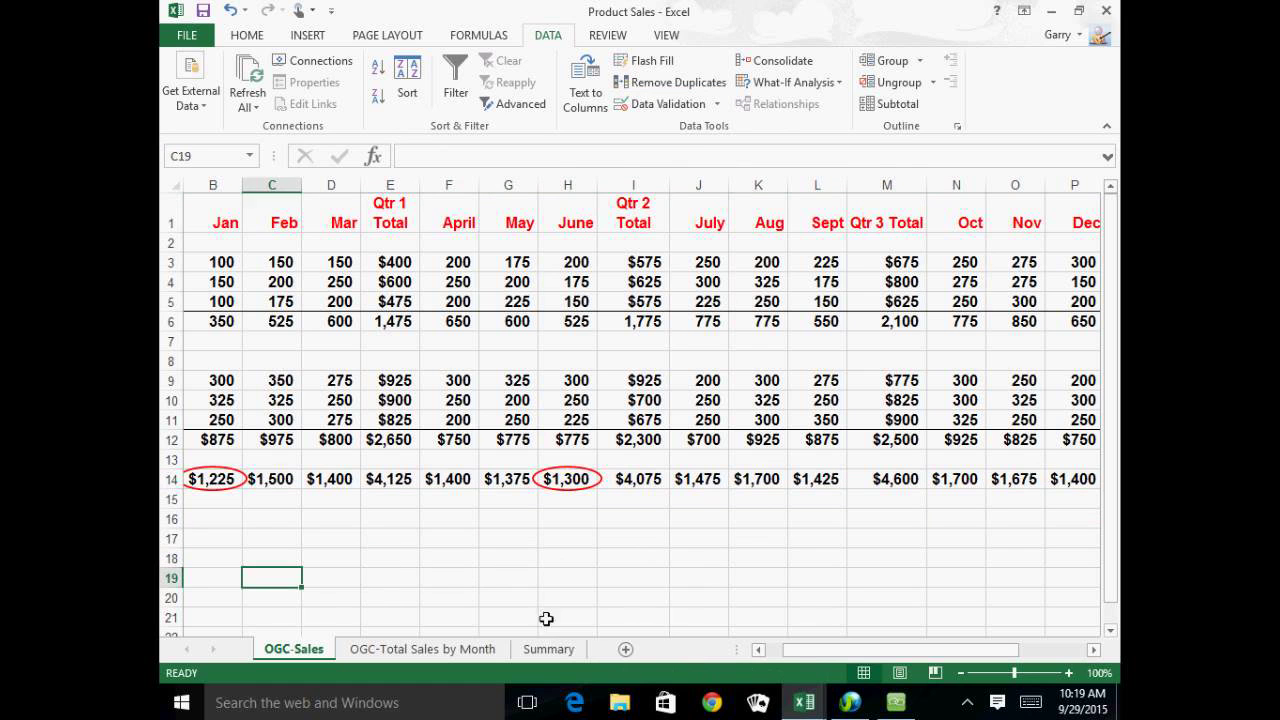
click(652, 603)
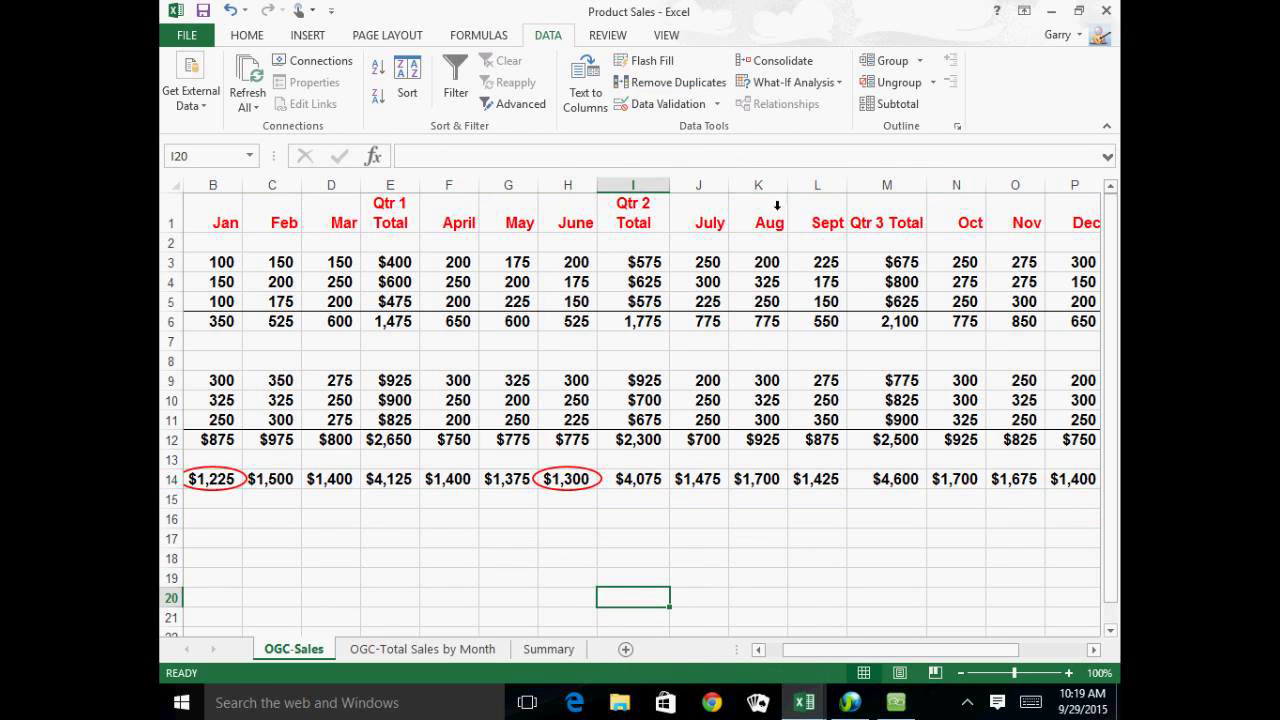
click(717, 107)
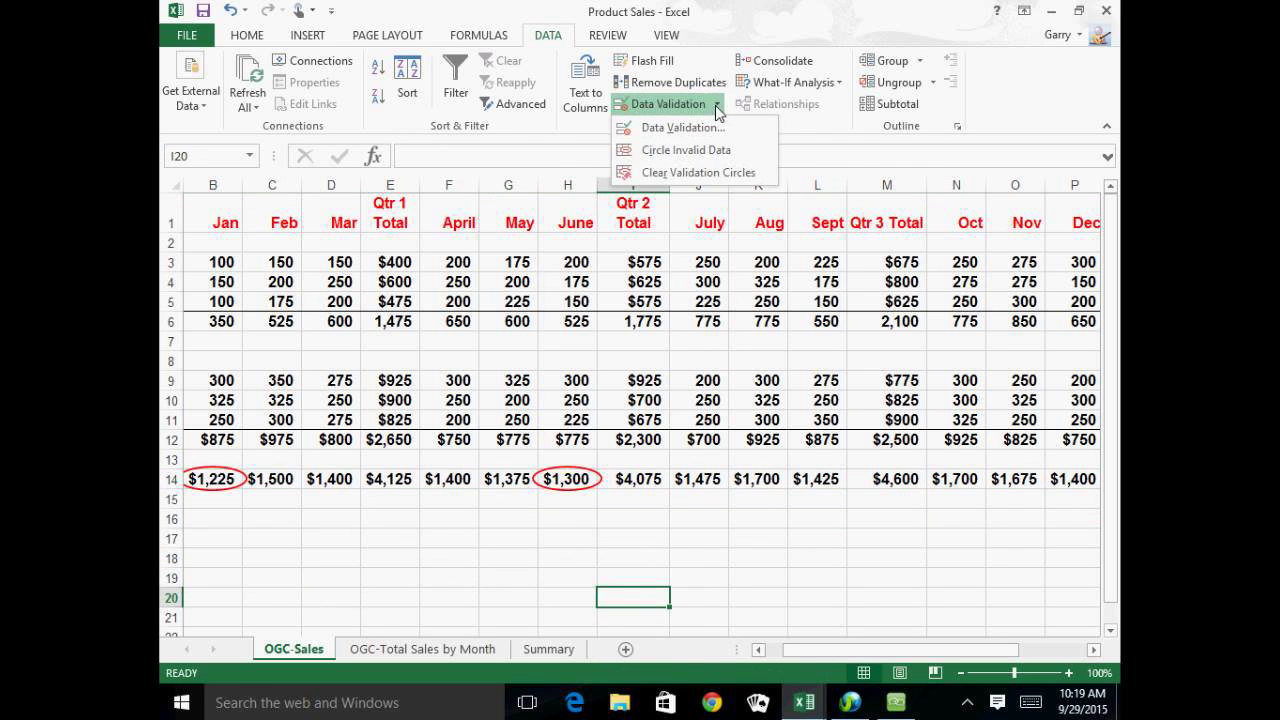
click(700, 173)
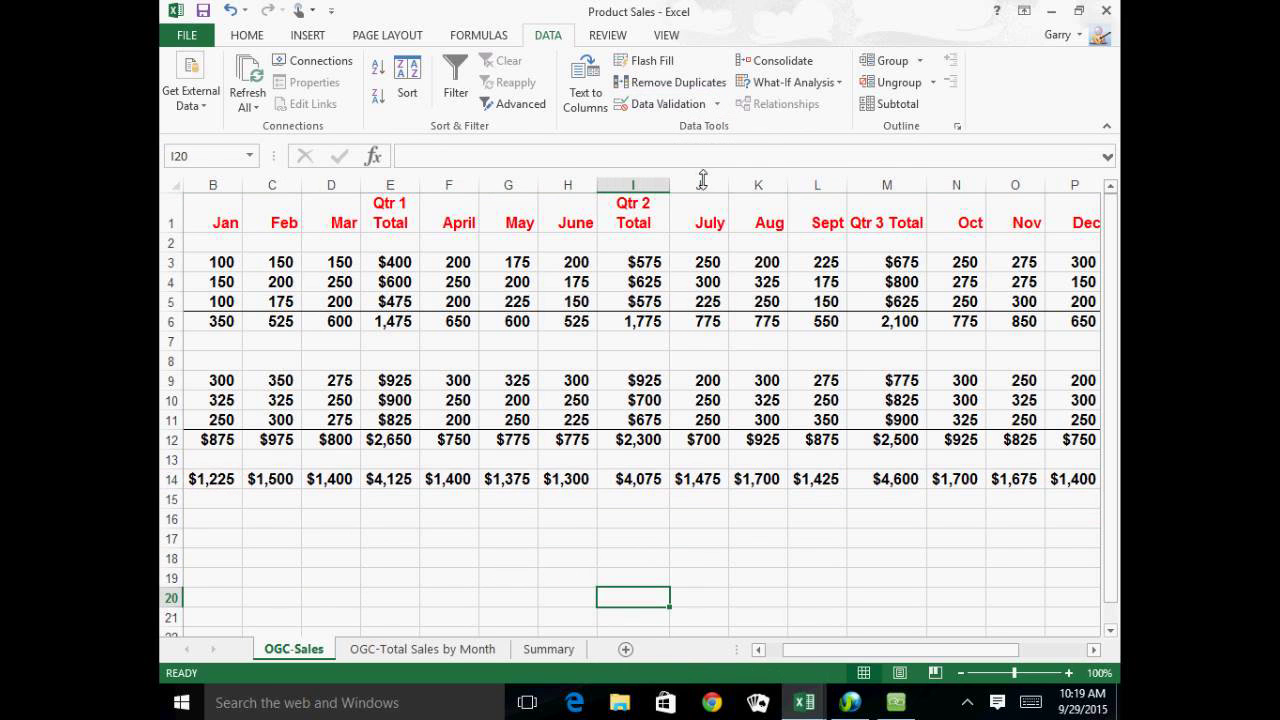
click(777, 585)
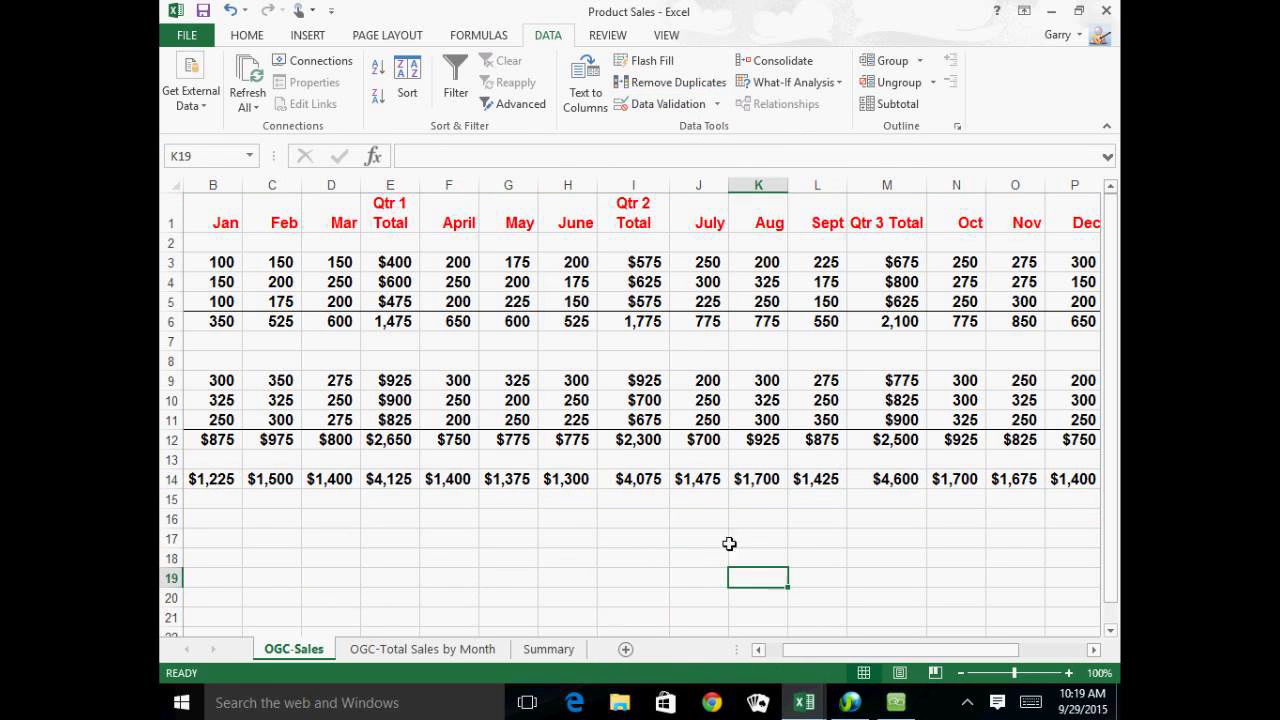
click(719, 106)
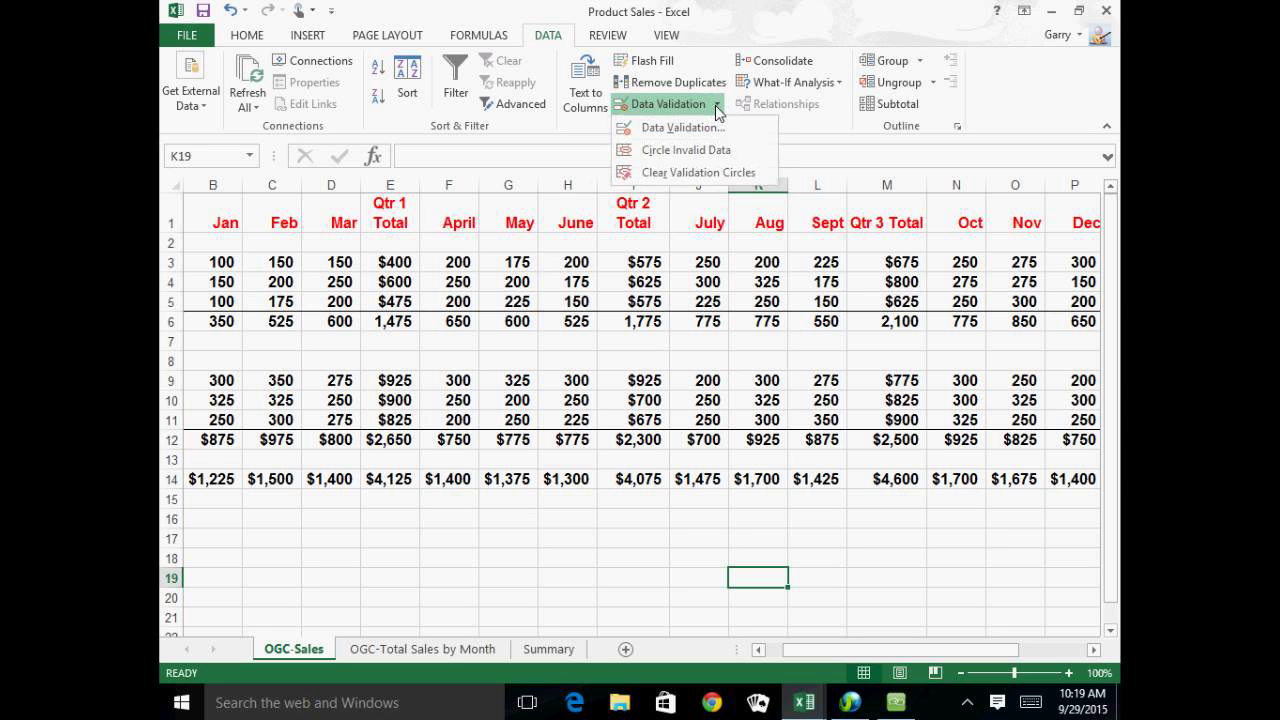
click(684, 128)
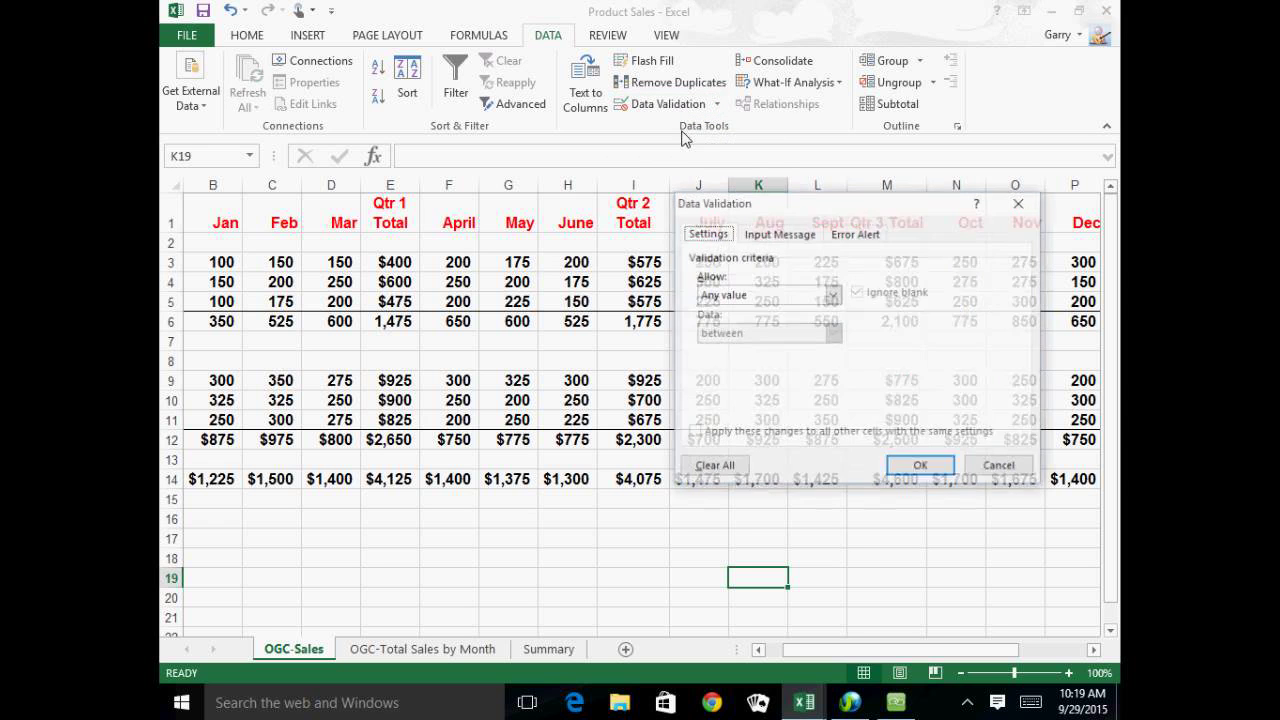
click(714, 470)
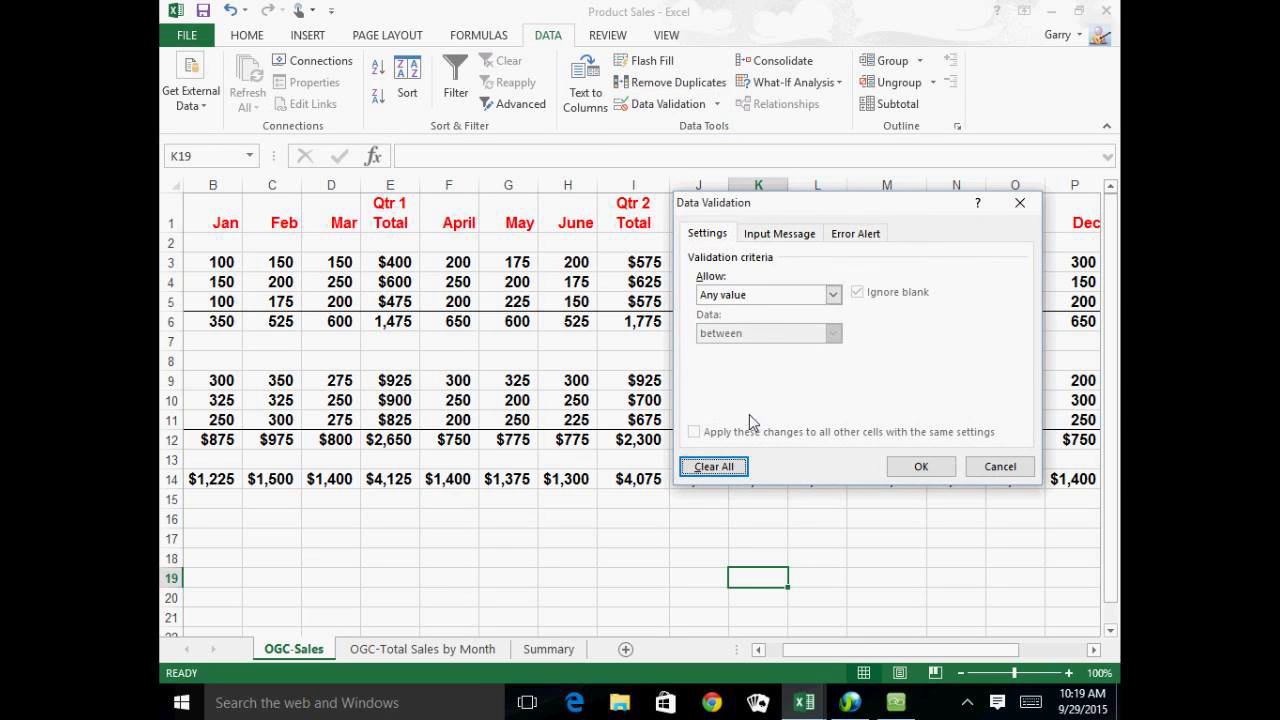
click(846, 236)
click(785, 236)
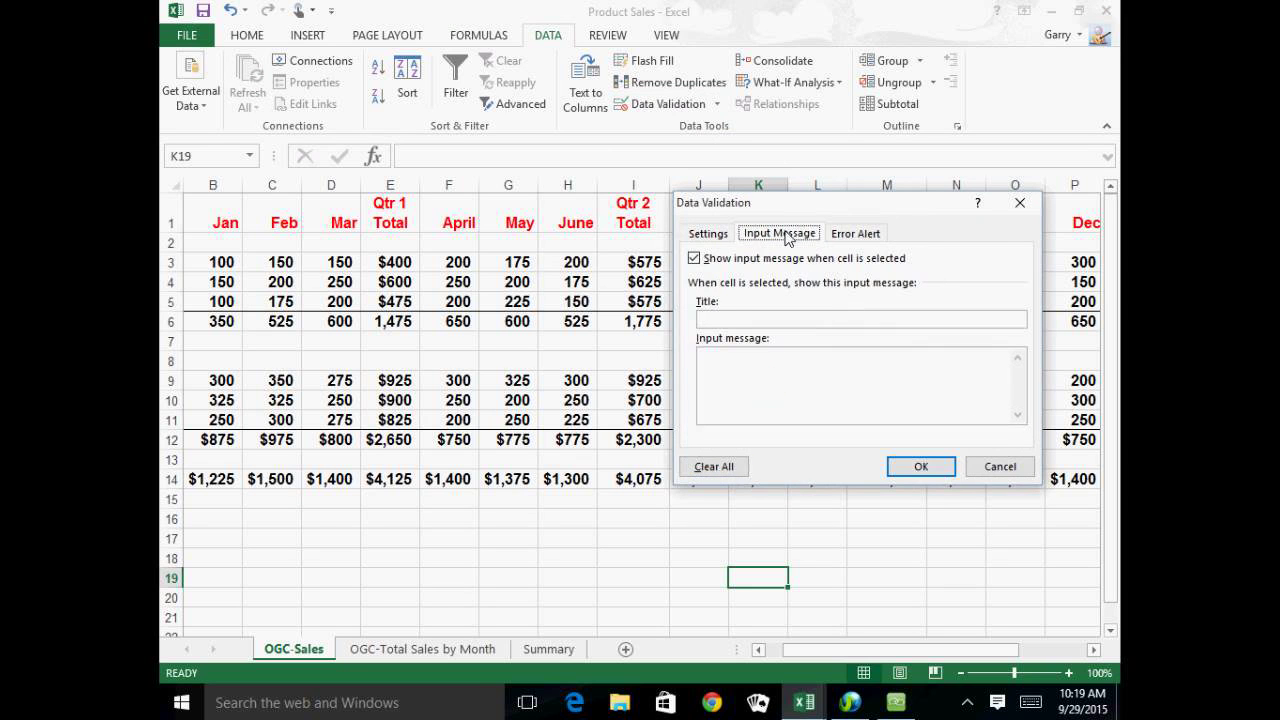
click(998, 467)
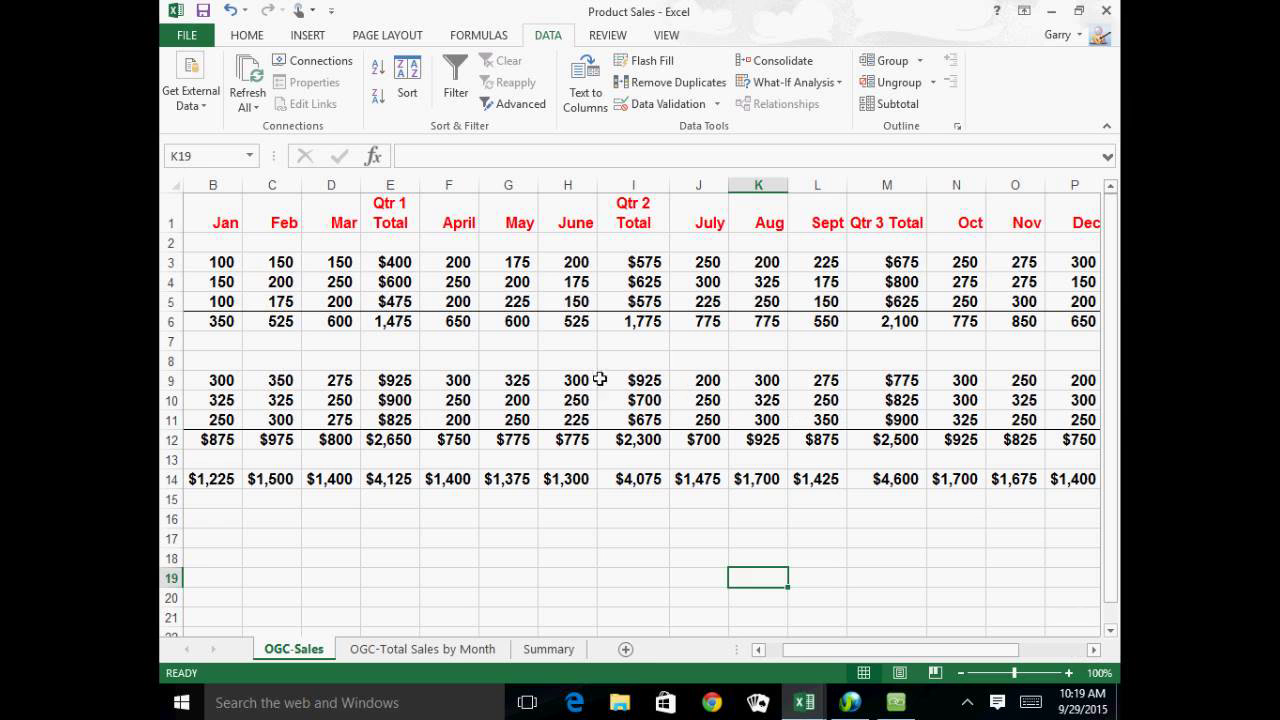
drag(288, 264, 560, 325)
Step: Apply a Greater Than 500 highlight rule to C3:D6 using Light Red Fill with Dark Red Text
drag(295, 265, 340, 322)
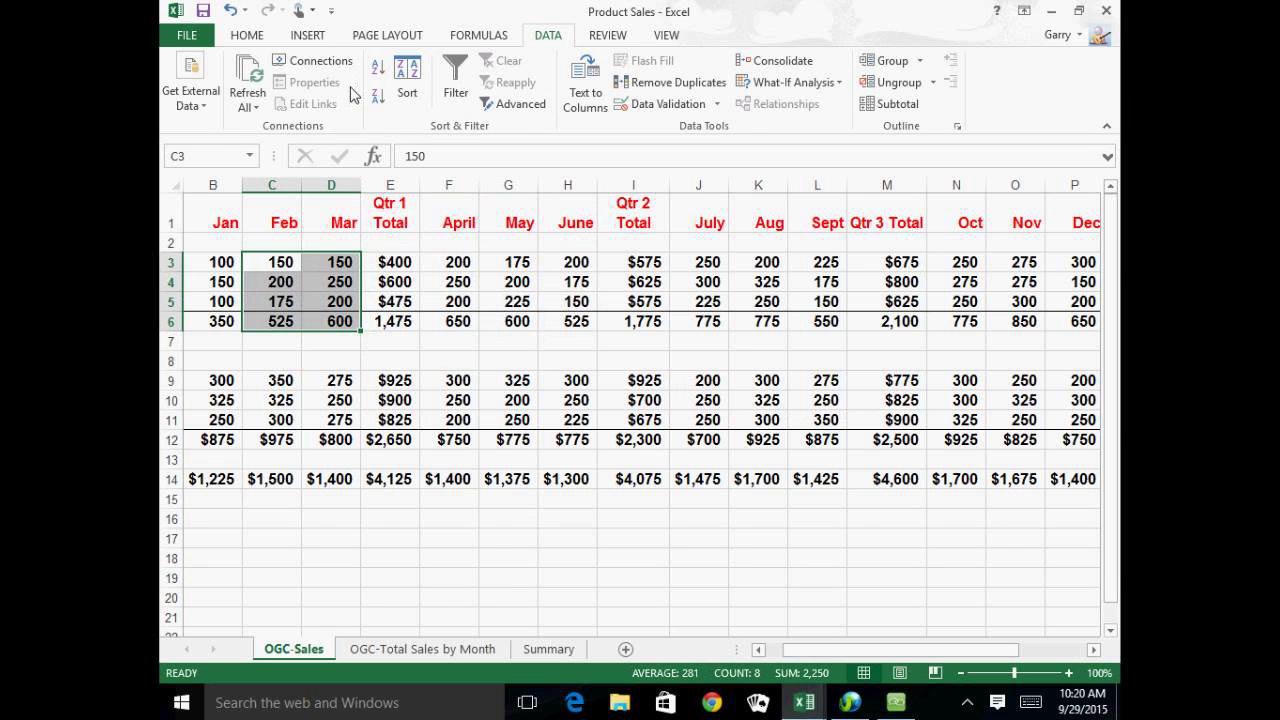
click(248, 38)
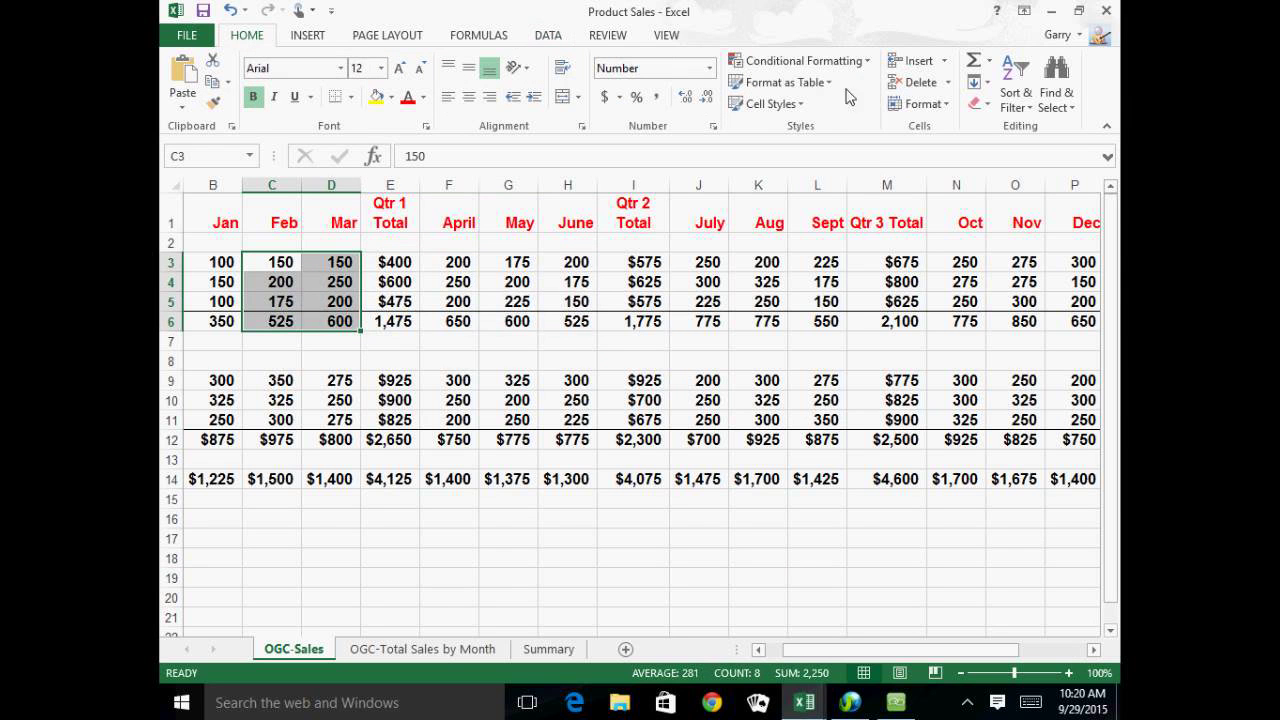
click(864, 63)
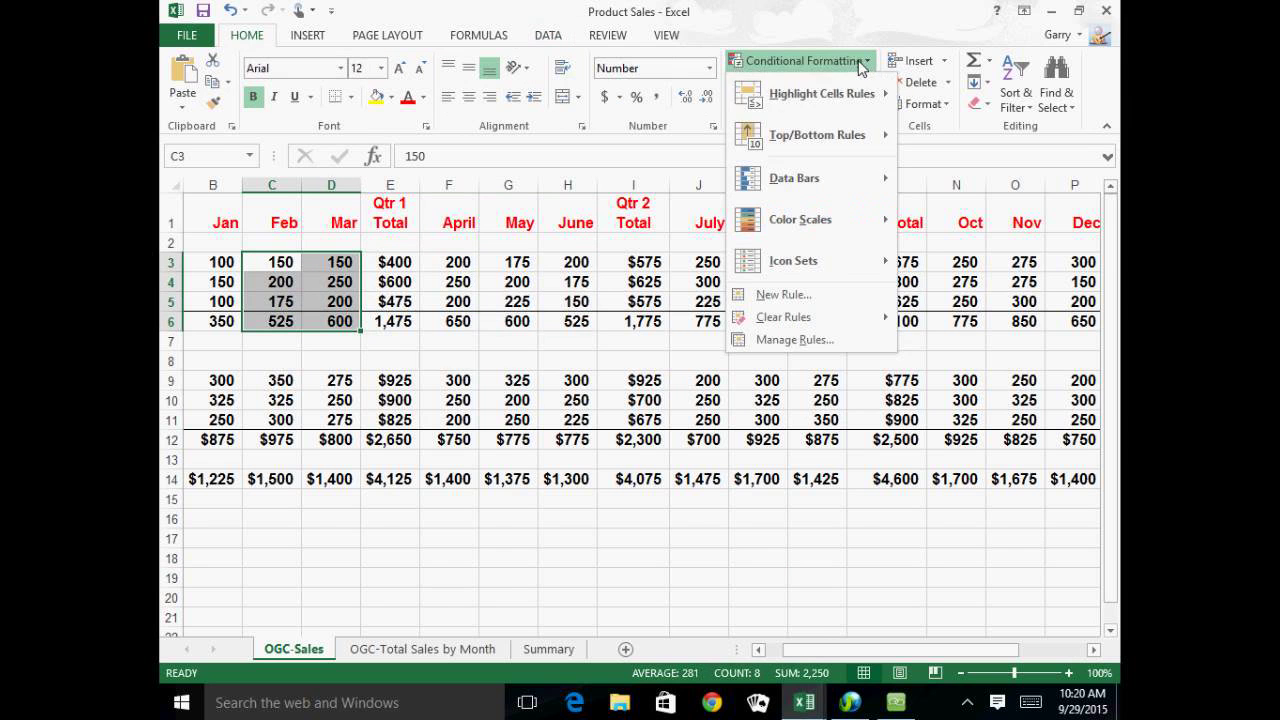
mouse_move(844, 95)
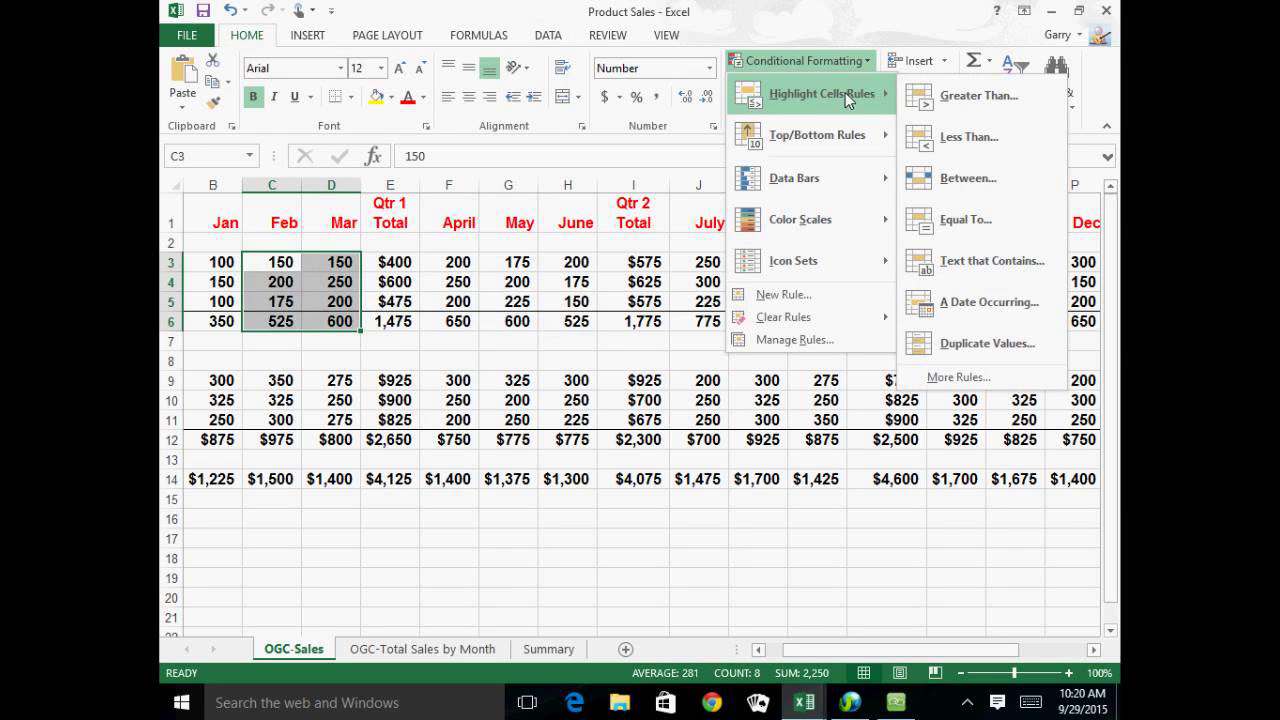
click(965, 99)
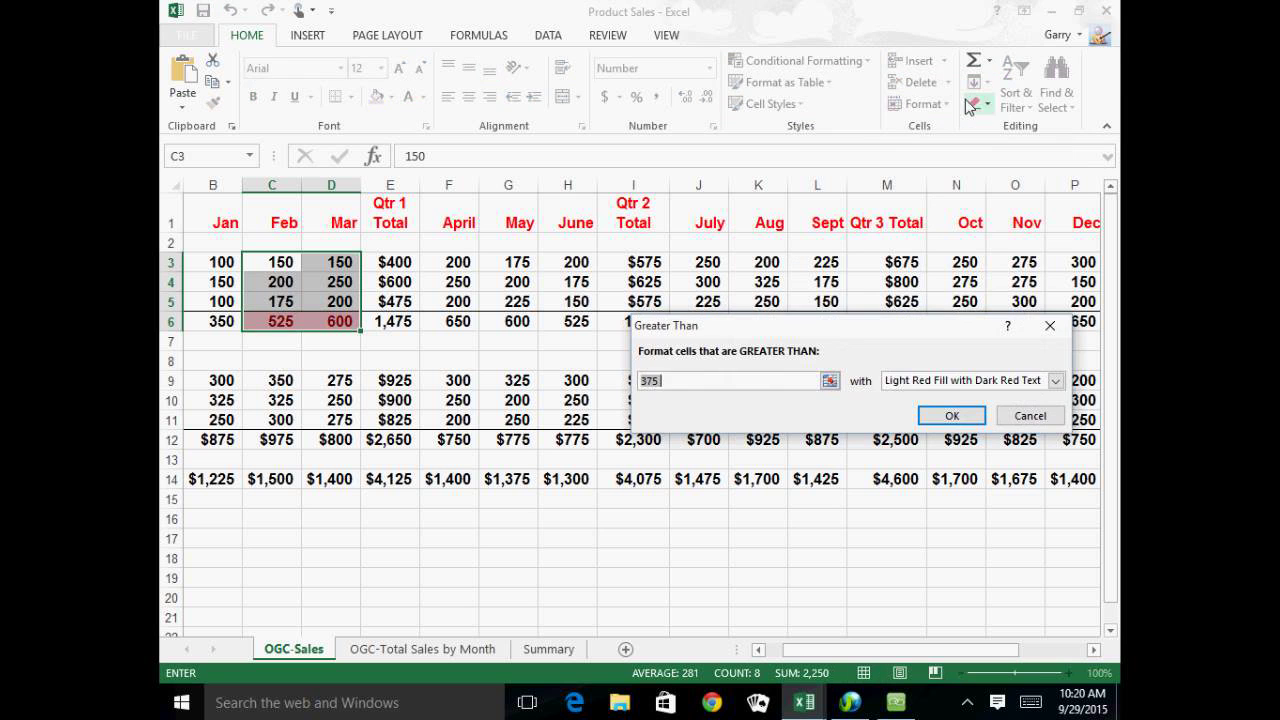
text(500)
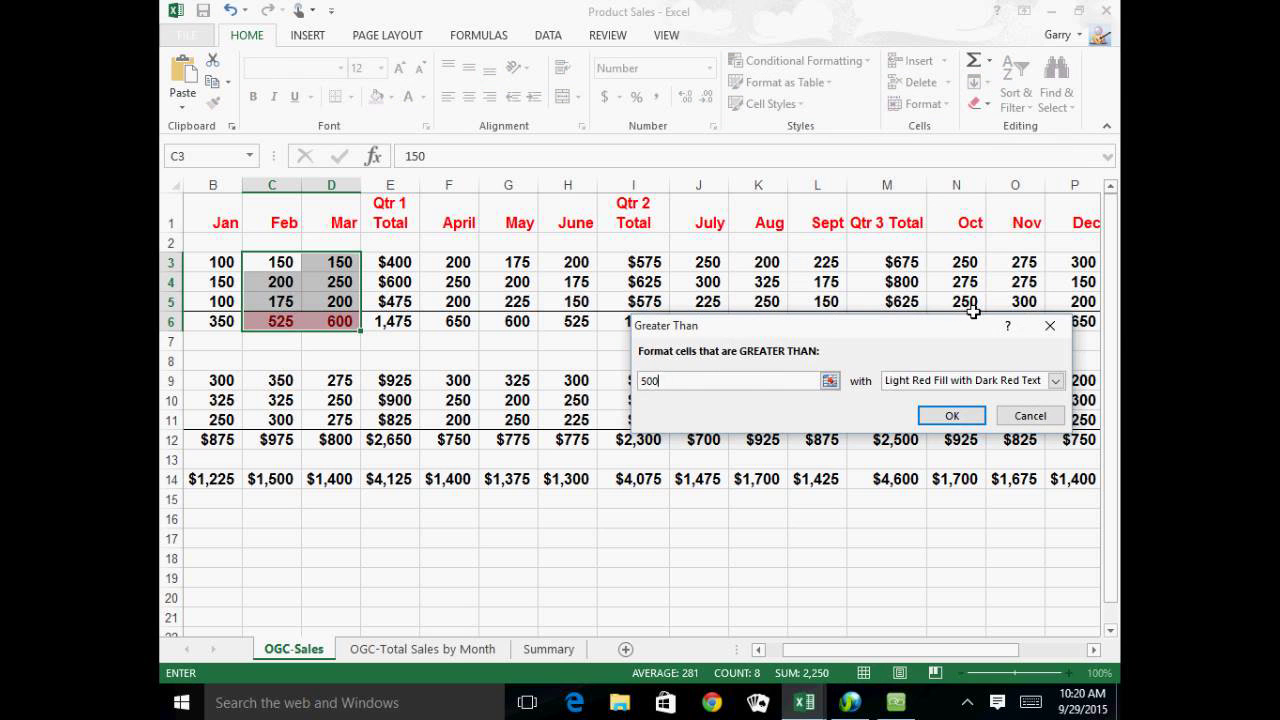
click(1056, 381)
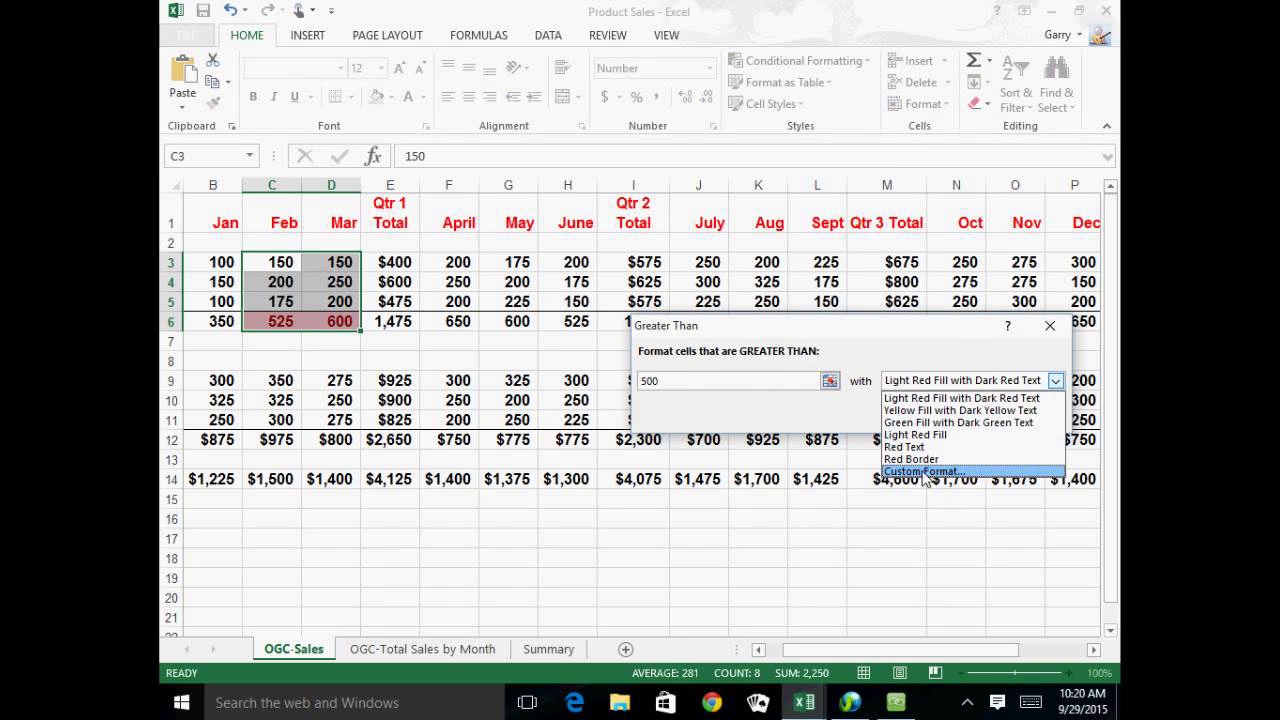
click(865, 418)
click(949, 418)
click(515, 301)
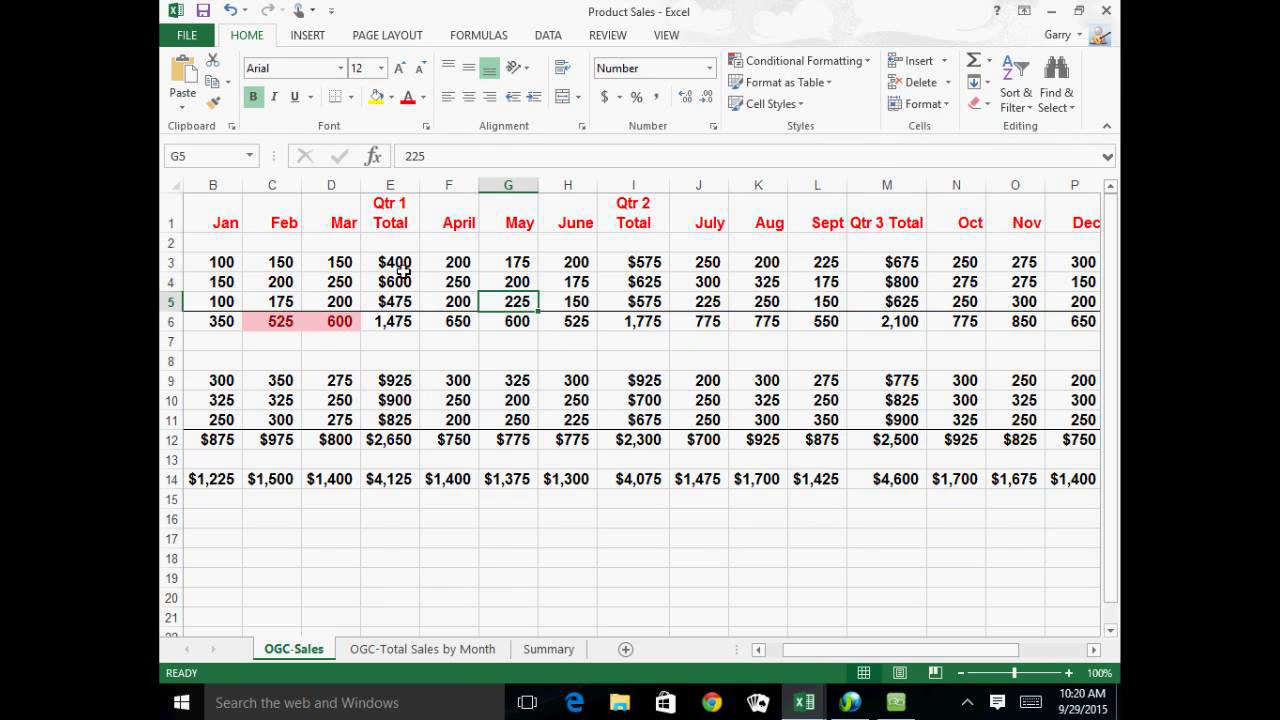
Step: Apply a Below Average rule to E3:F6 with Light Red Fill with Dark Red Text
drag(403, 268, 472, 325)
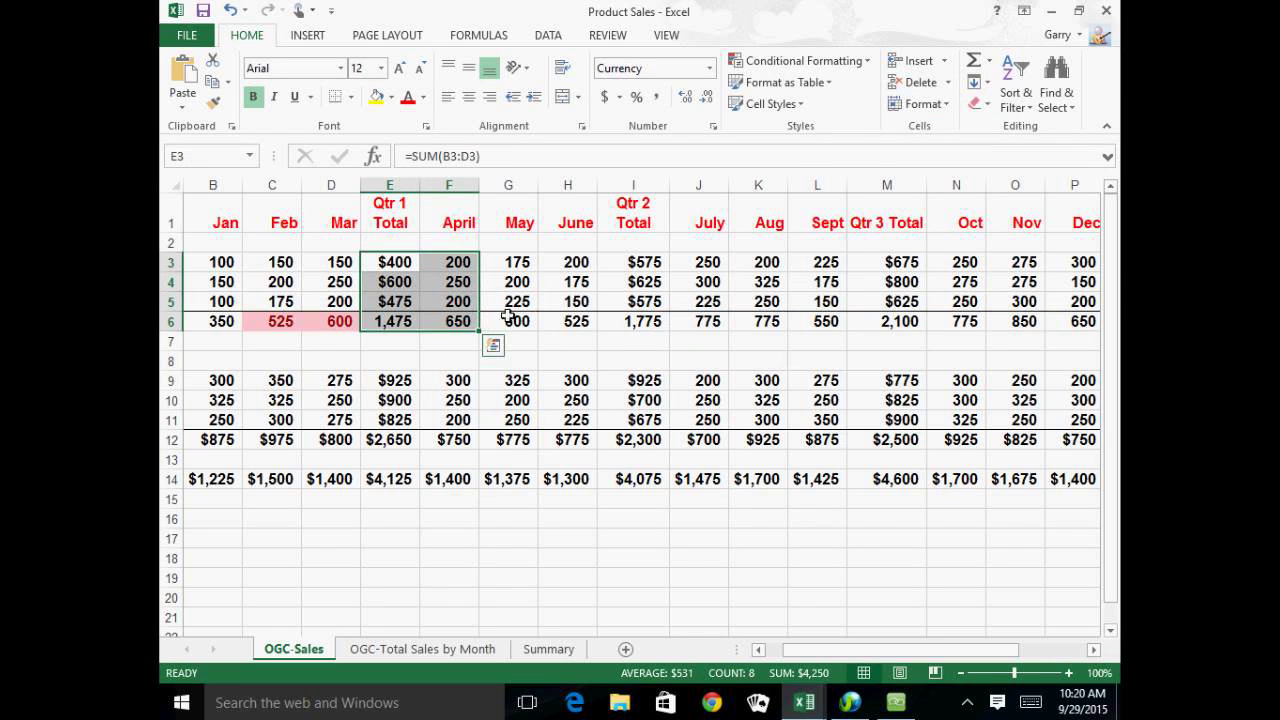
click(868, 61)
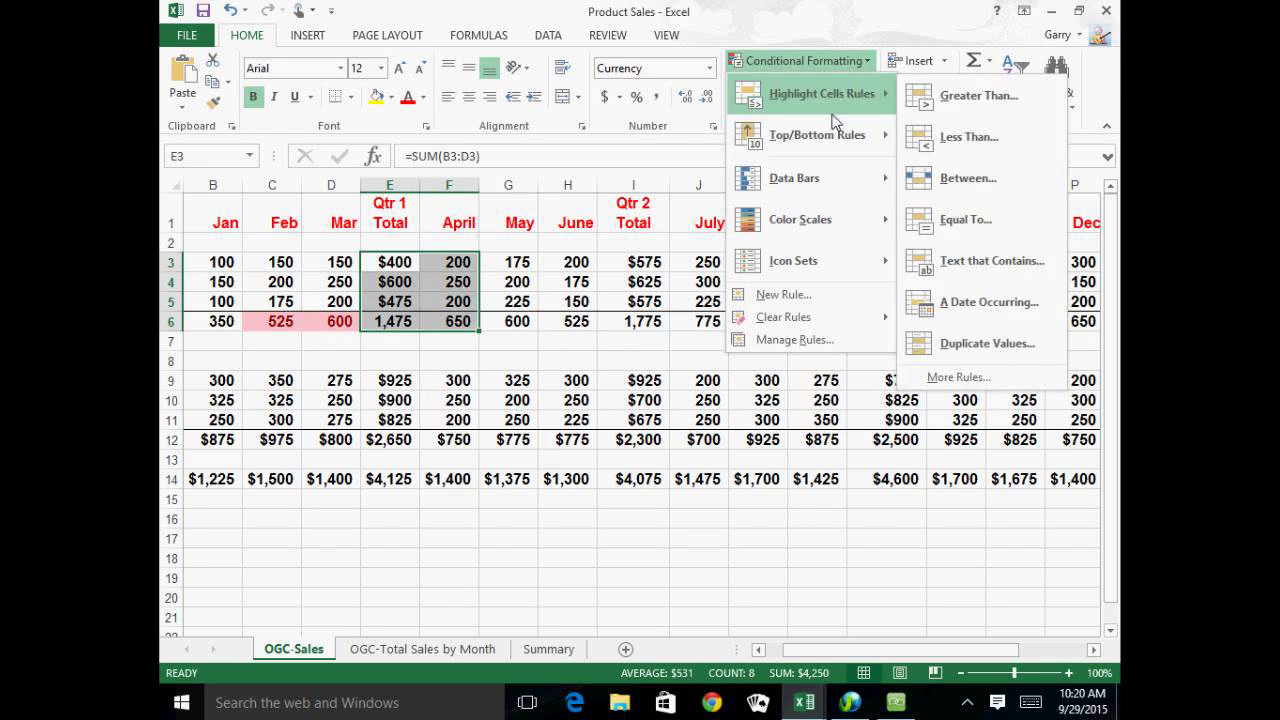
mouse_move(825, 135)
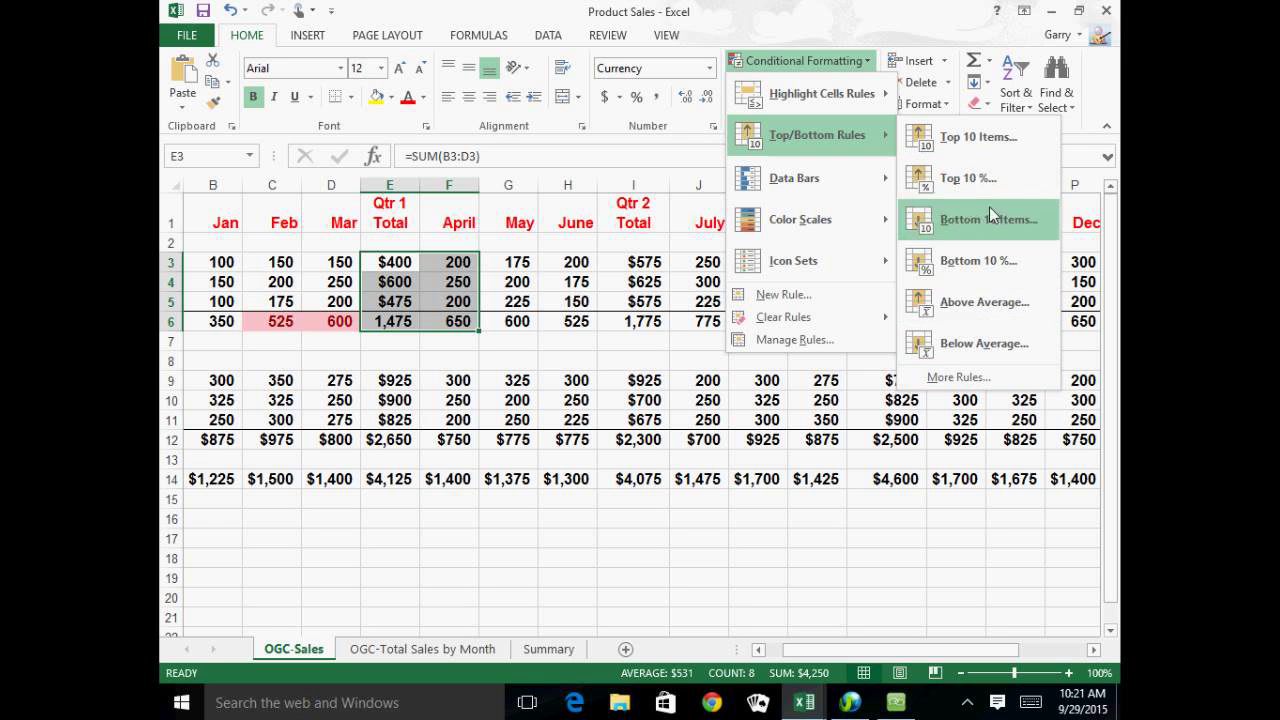
click(975, 343)
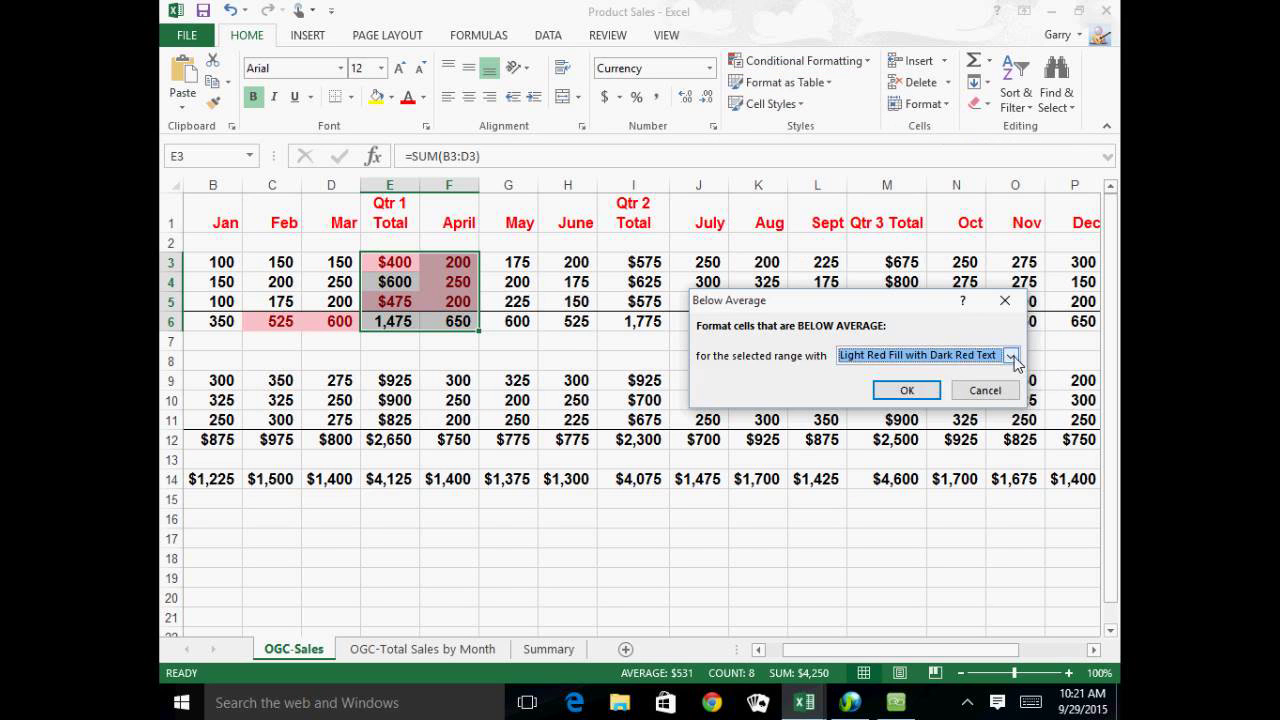
click(1011, 355)
click(1012, 360)
click(927, 394)
click(615, 362)
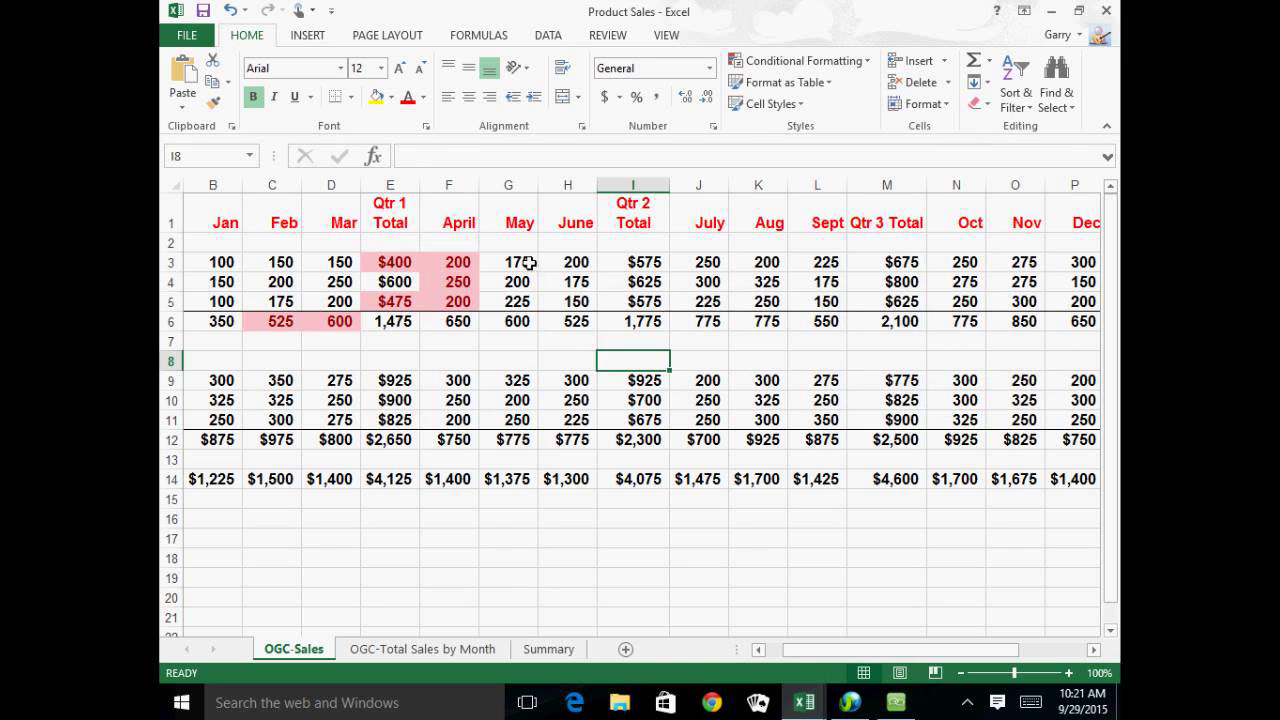
Step: Add blue Gradient Fill data bars to the May and June figures in G3:H6
drag(522, 264, 573, 322)
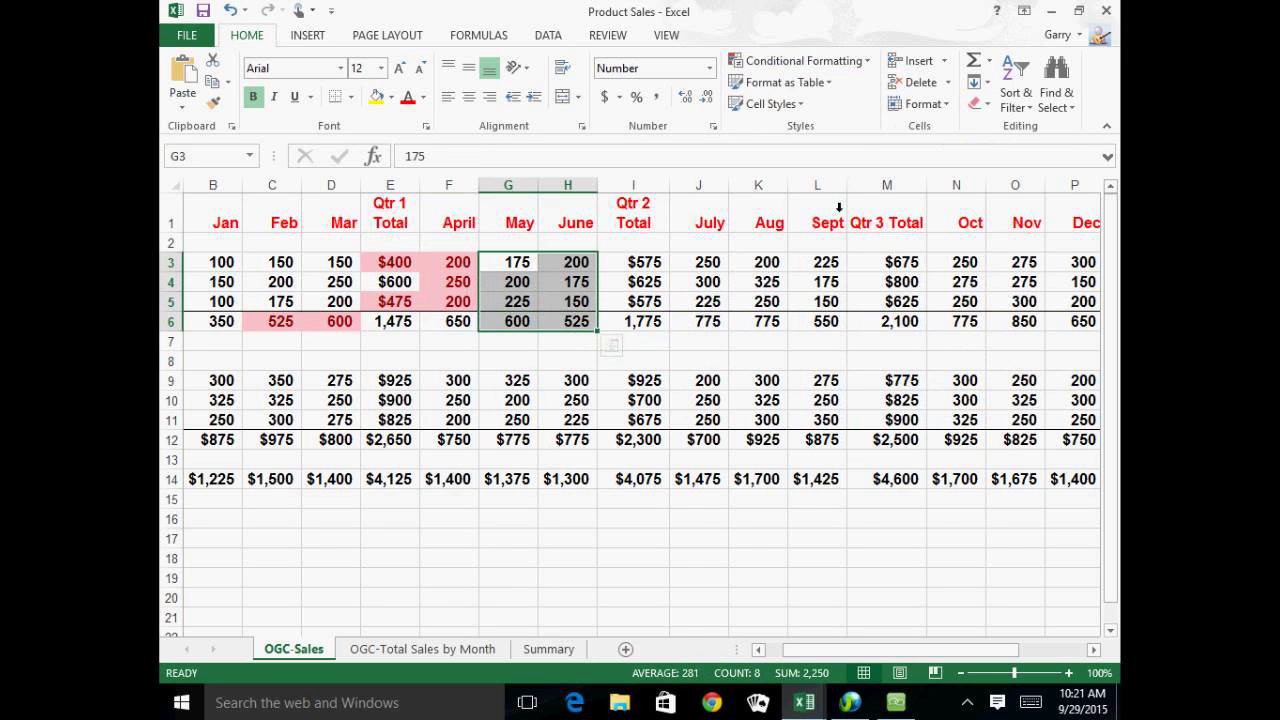
click(866, 64)
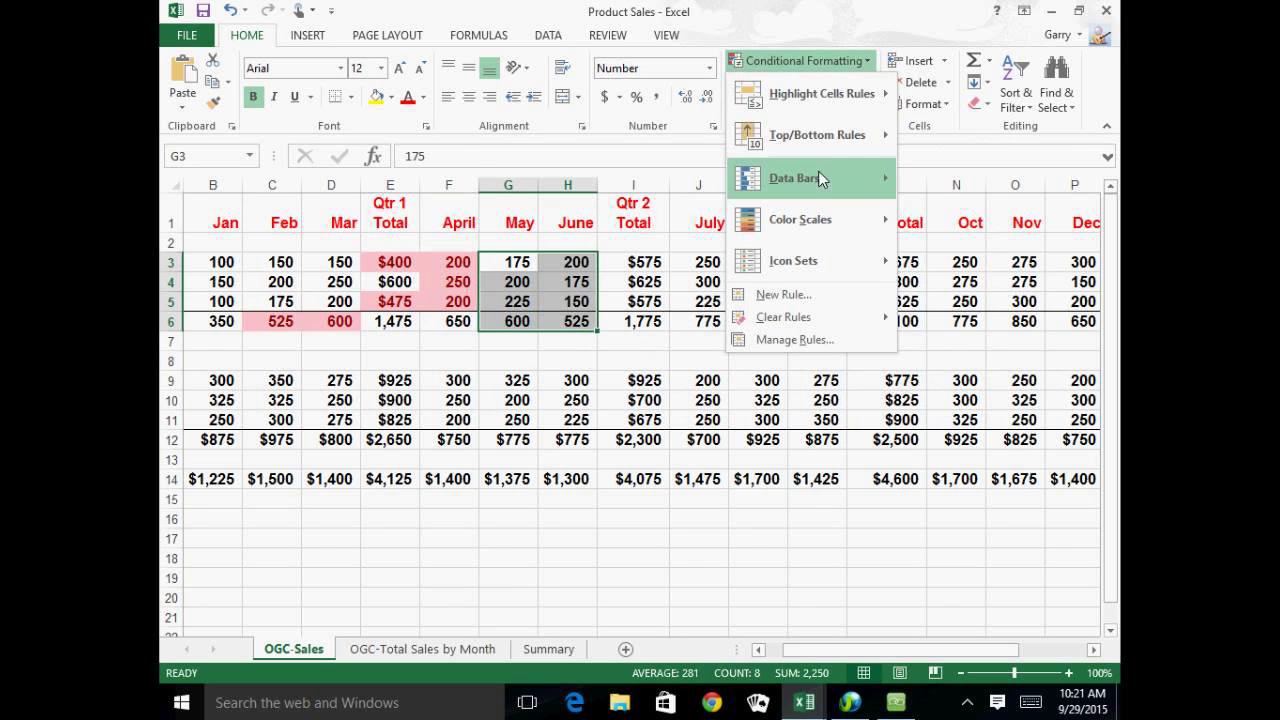
mouse_move(816, 174)
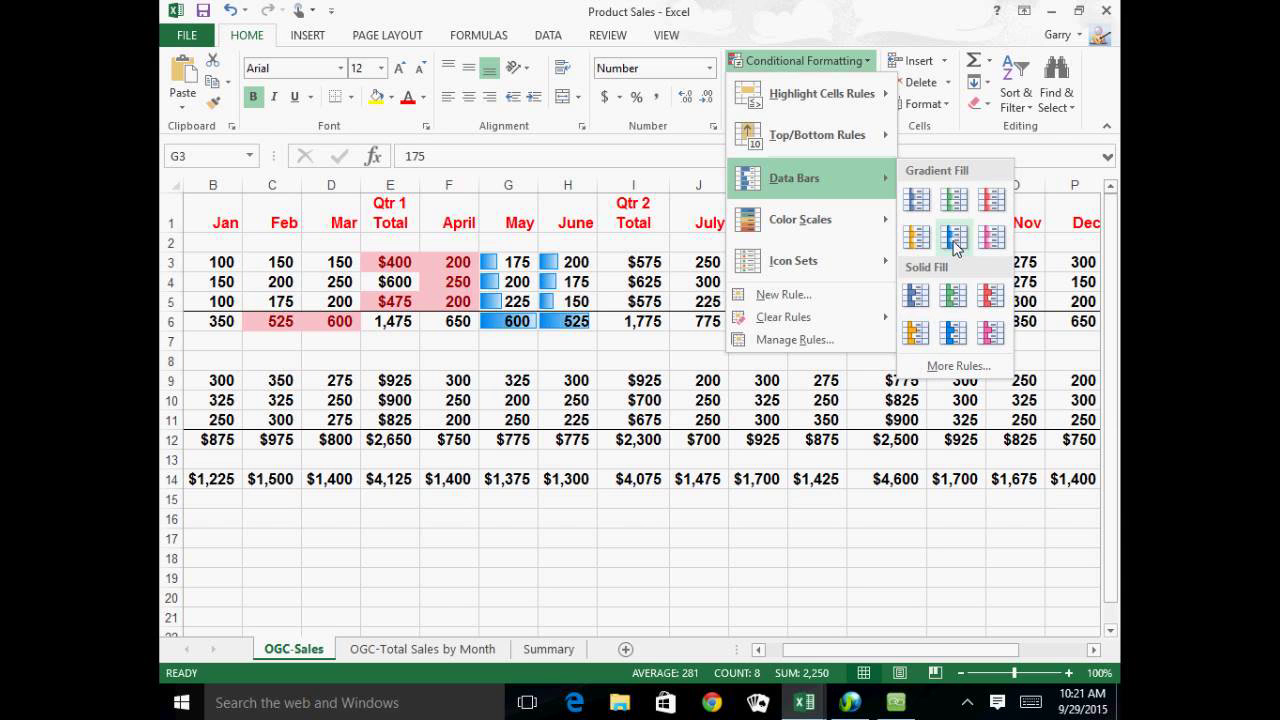
click(954, 238)
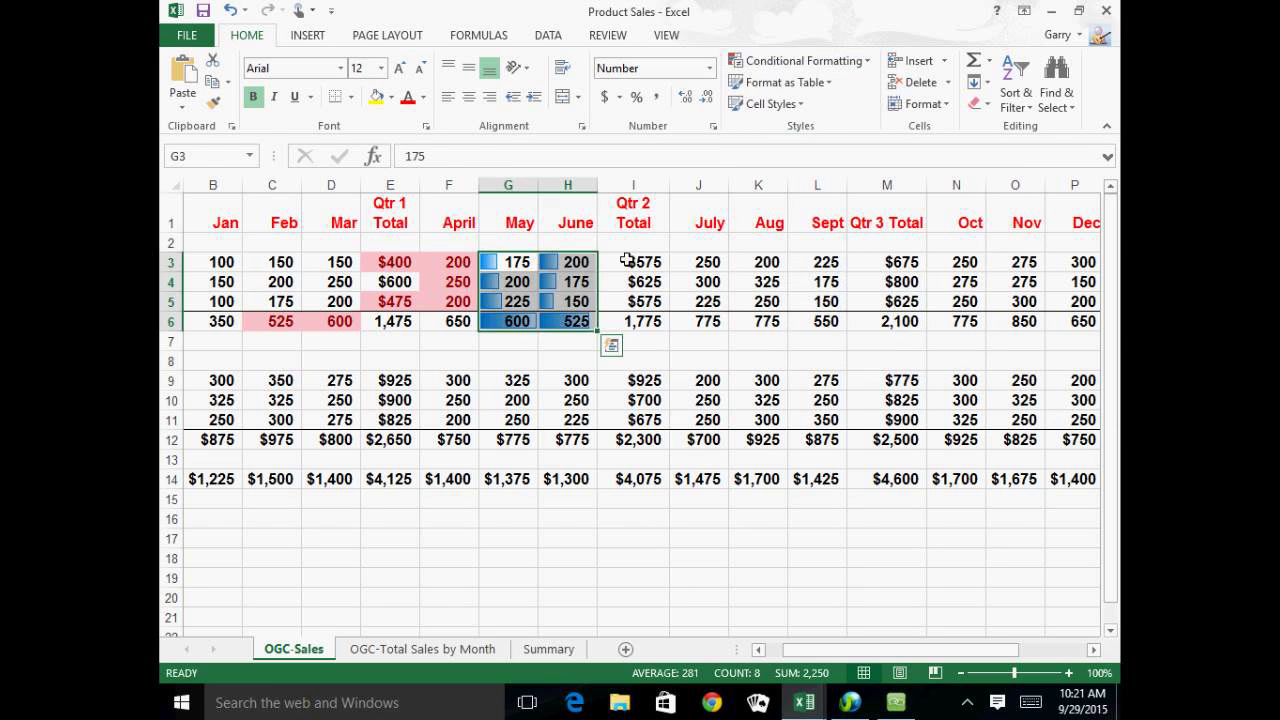
drag(638, 264, 645, 322)
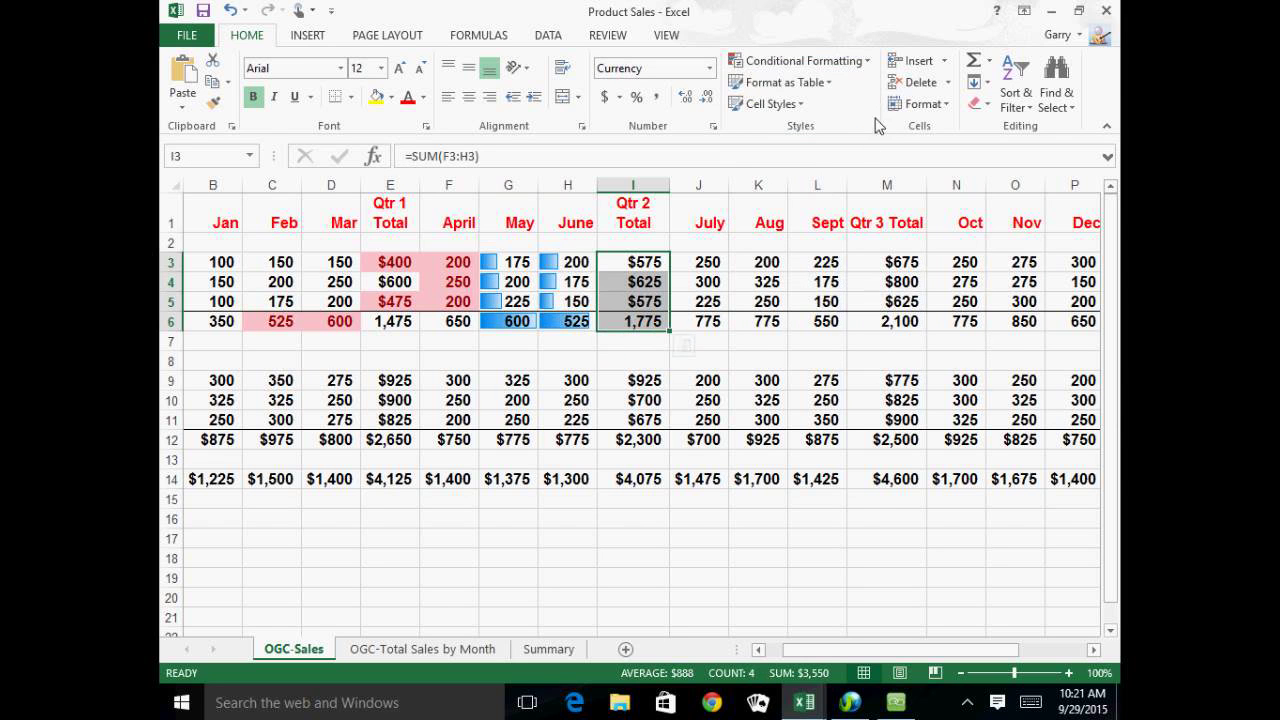
click(866, 63)
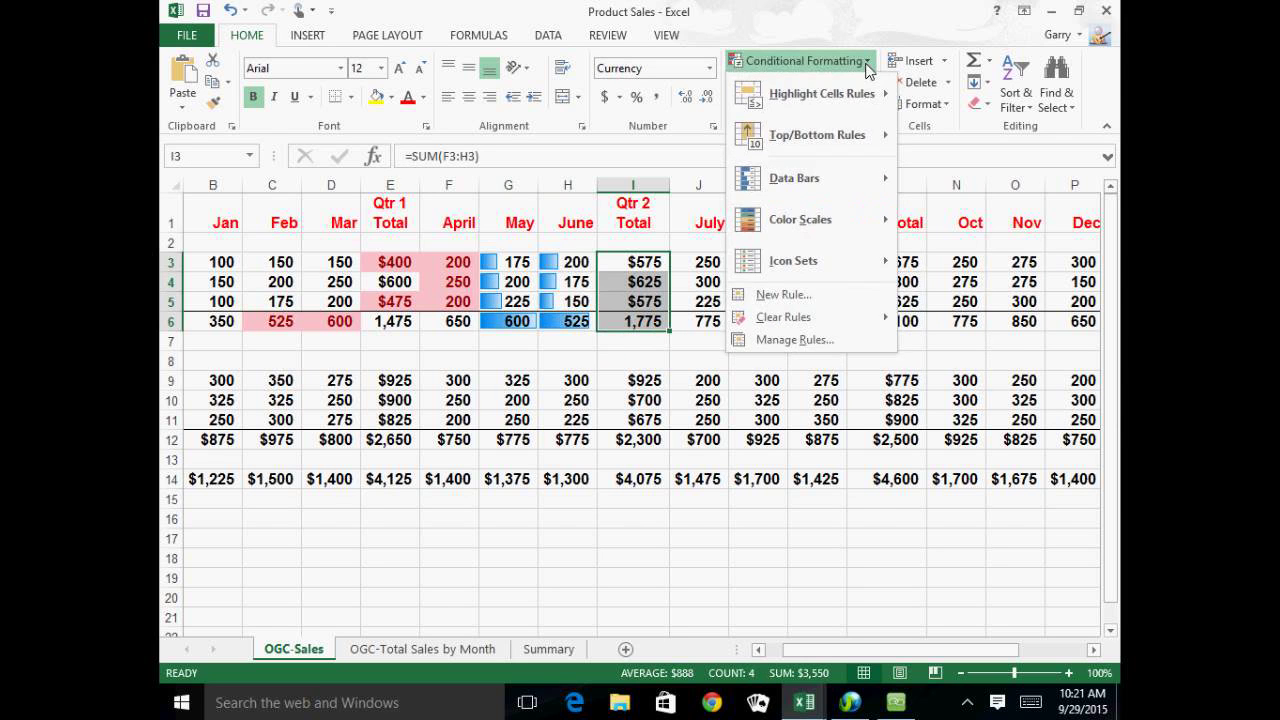
key(Escape)
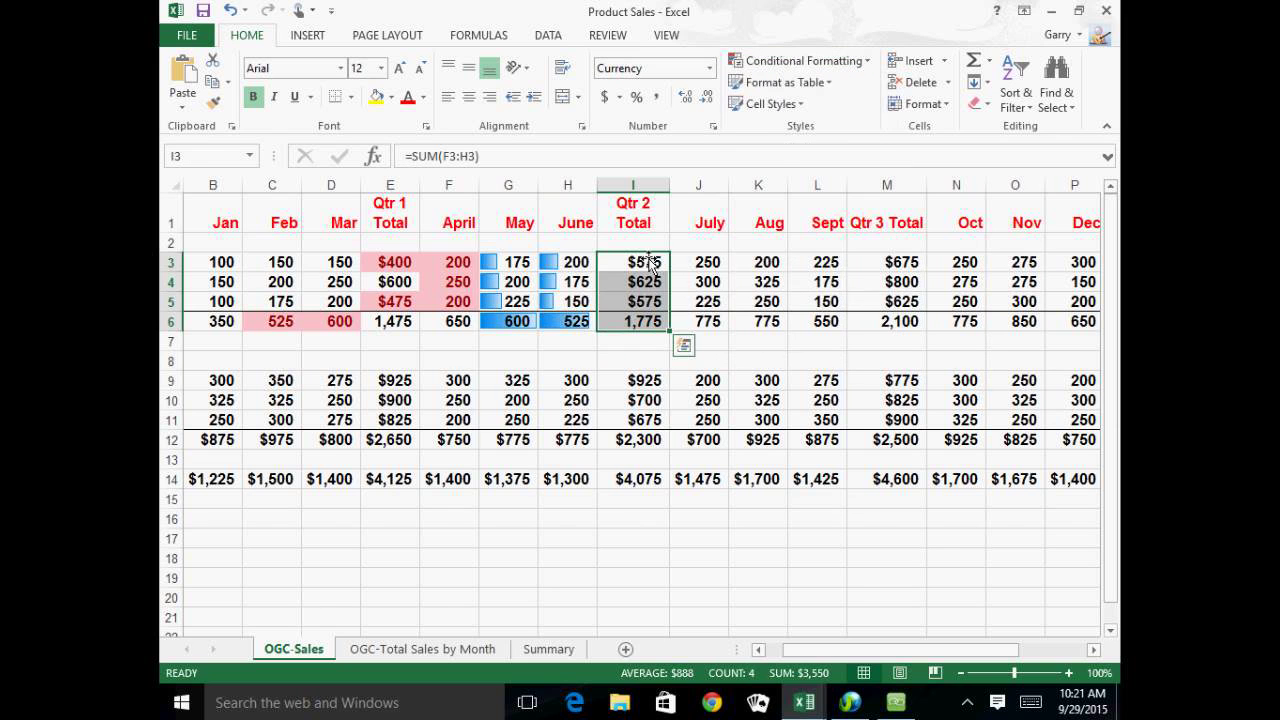
drag(640, 266, 648, 487)
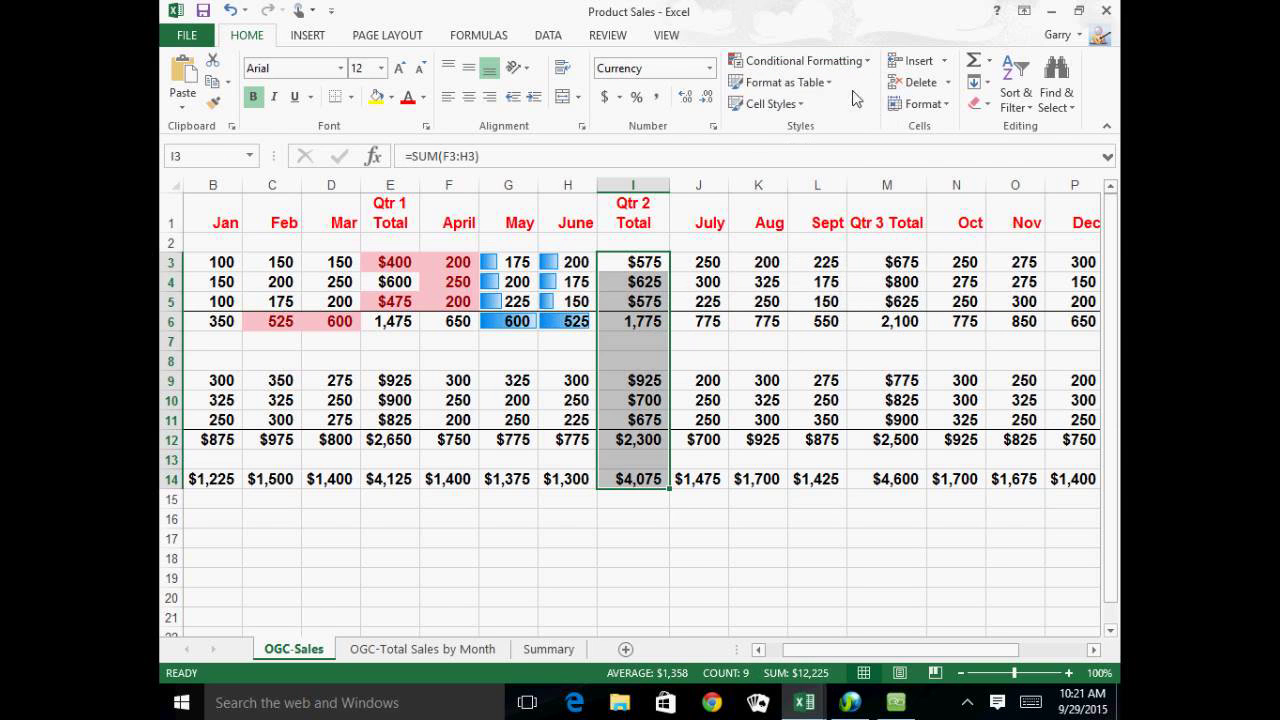
click(873, 63)
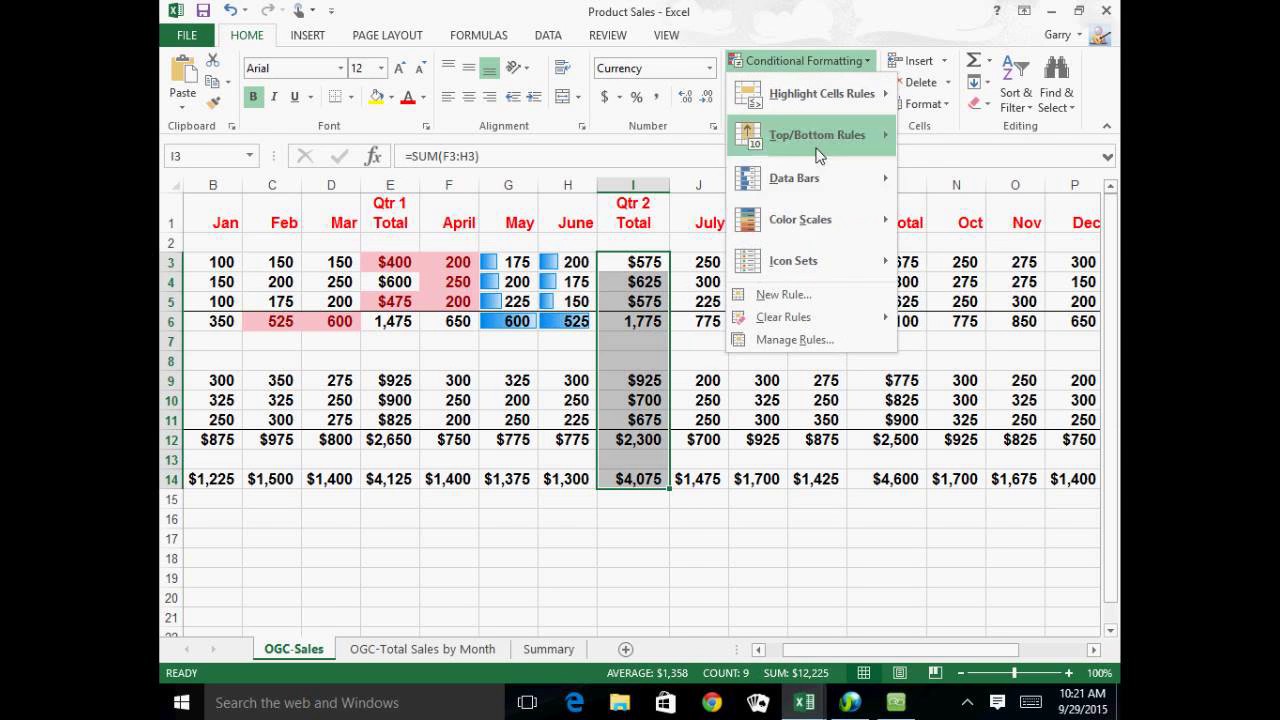
mouse_move(811, 221)
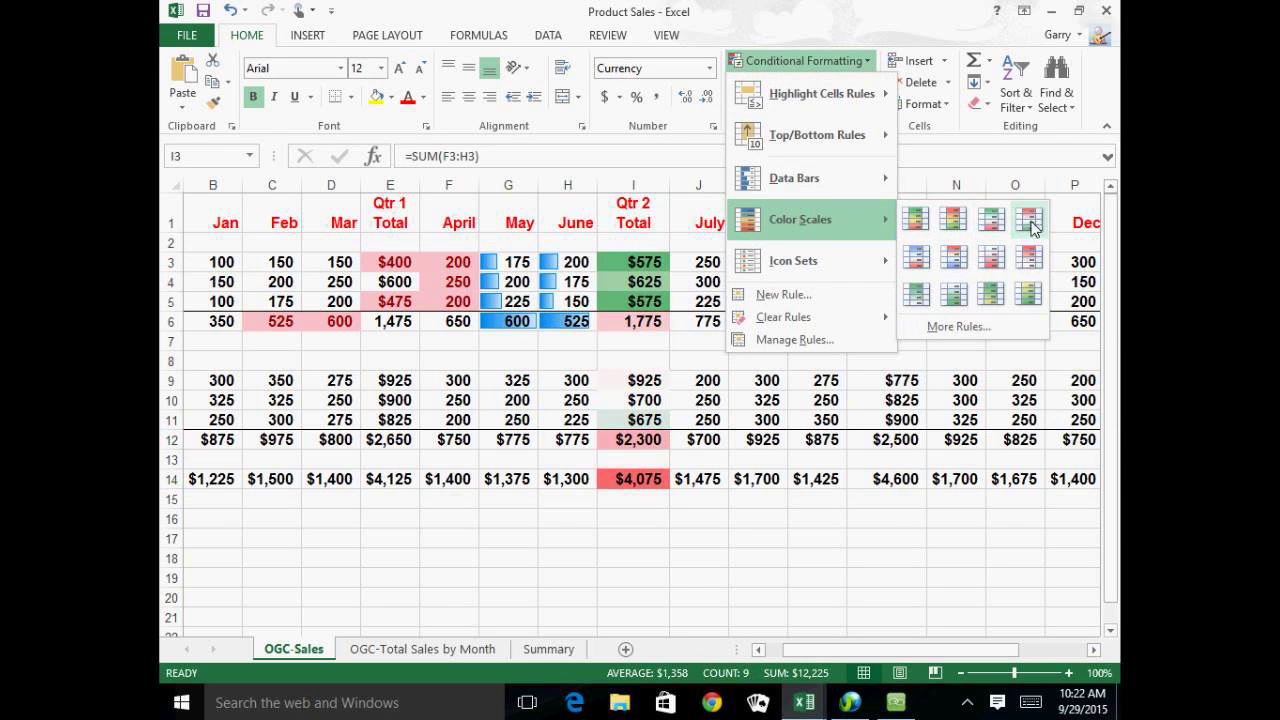
click(957, 327)
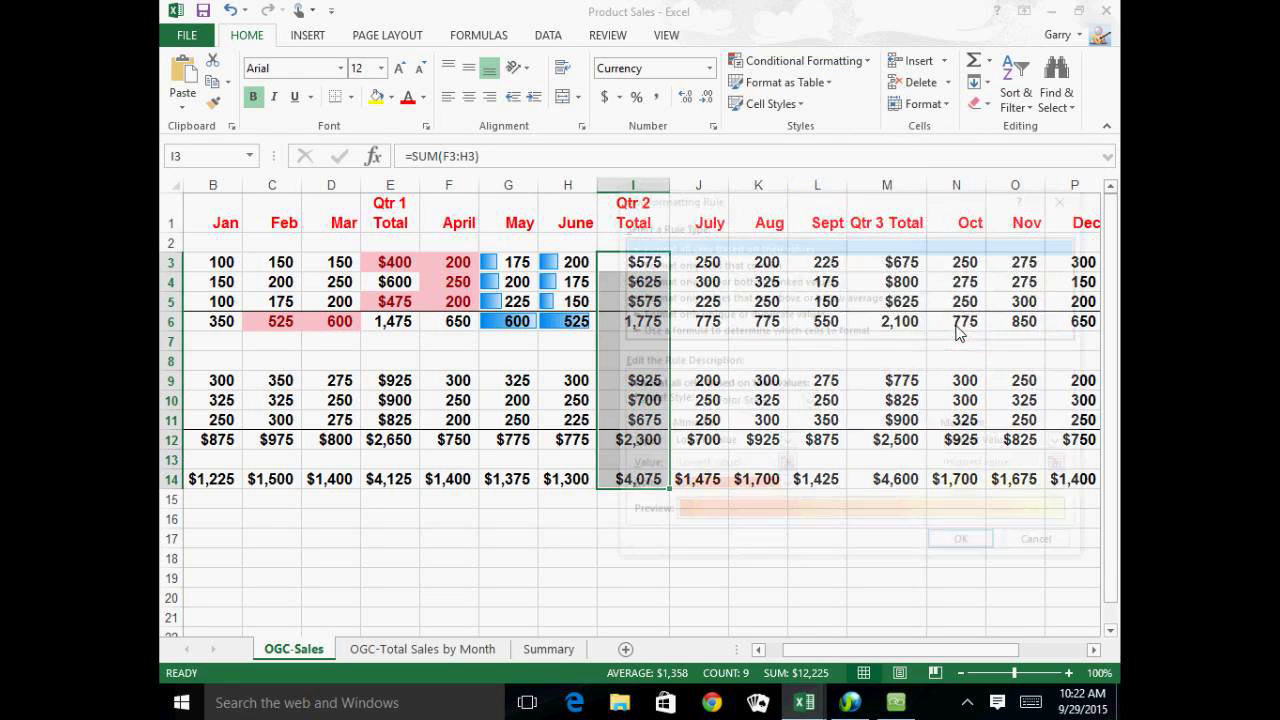
click(810, 403)
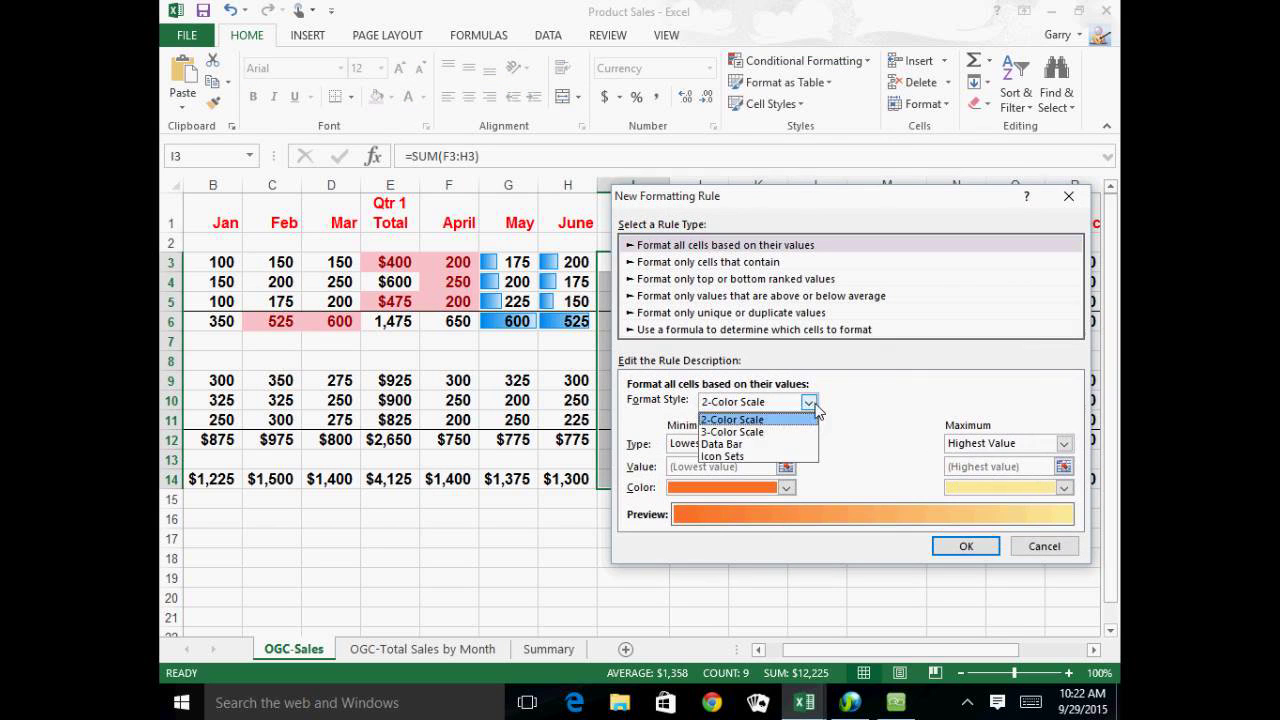
click(812, 404)
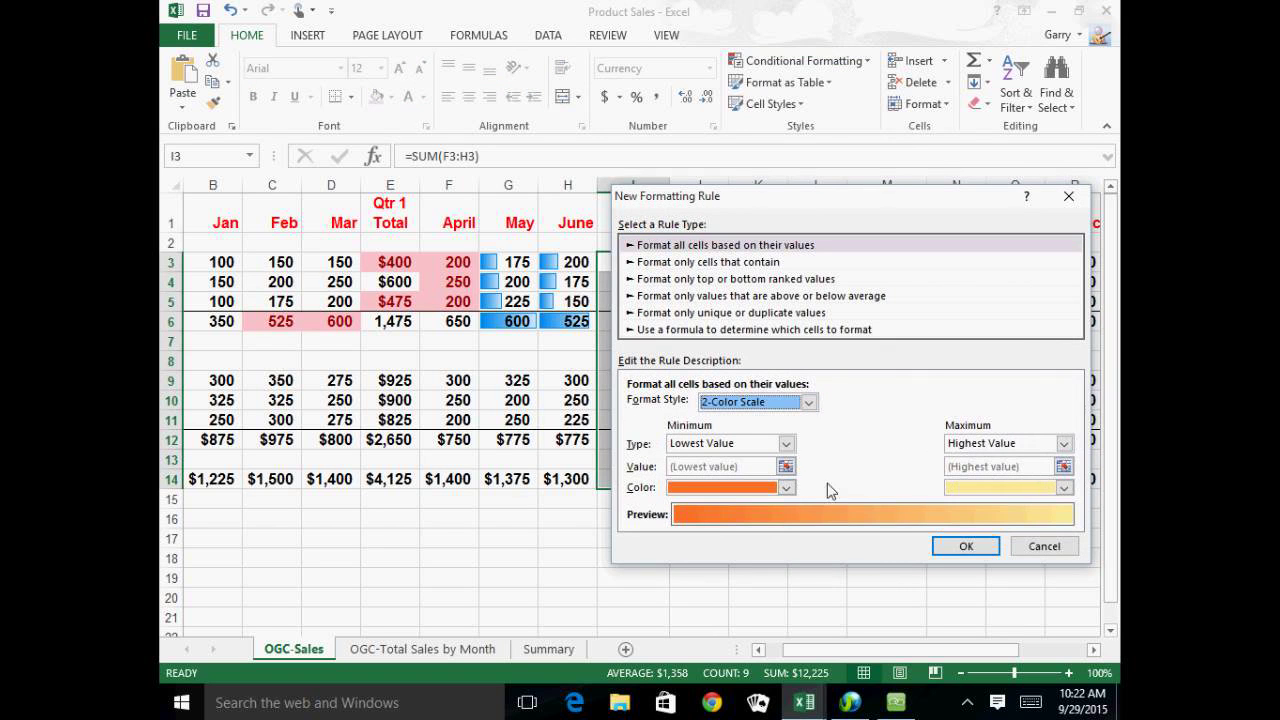
click(1046, 548)
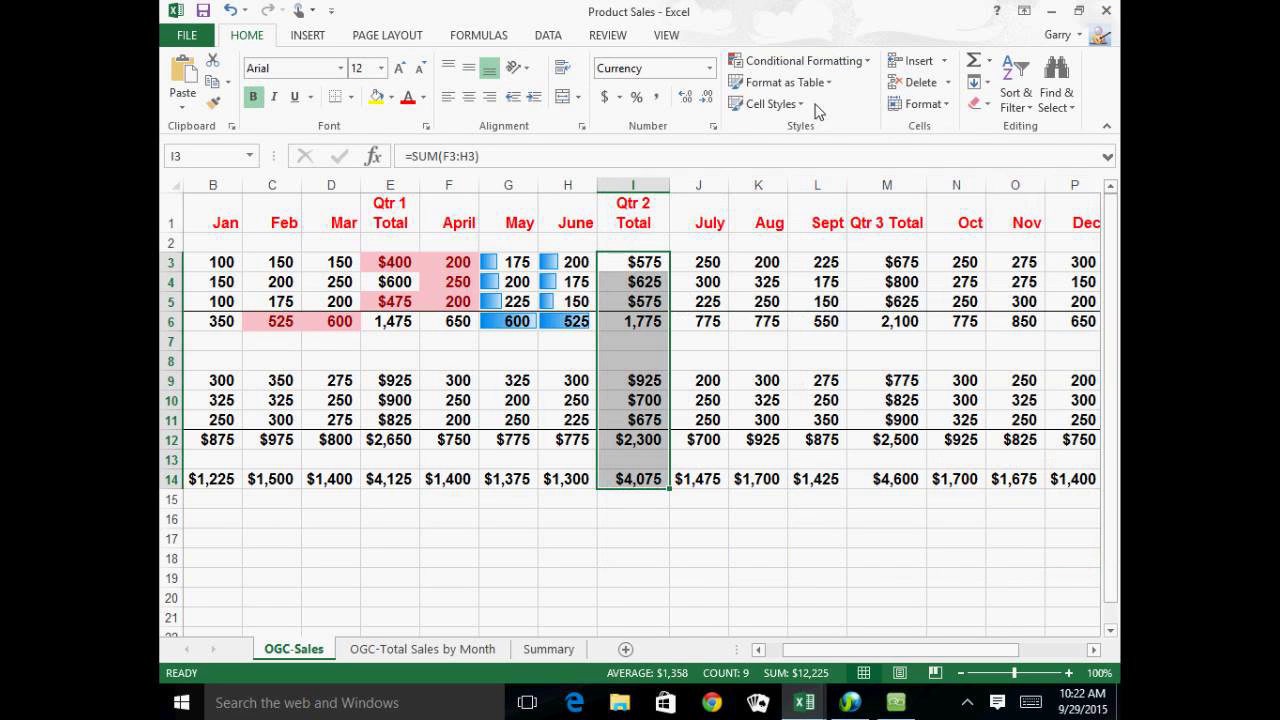
click(867, 62)
mouse_move(826, 262)
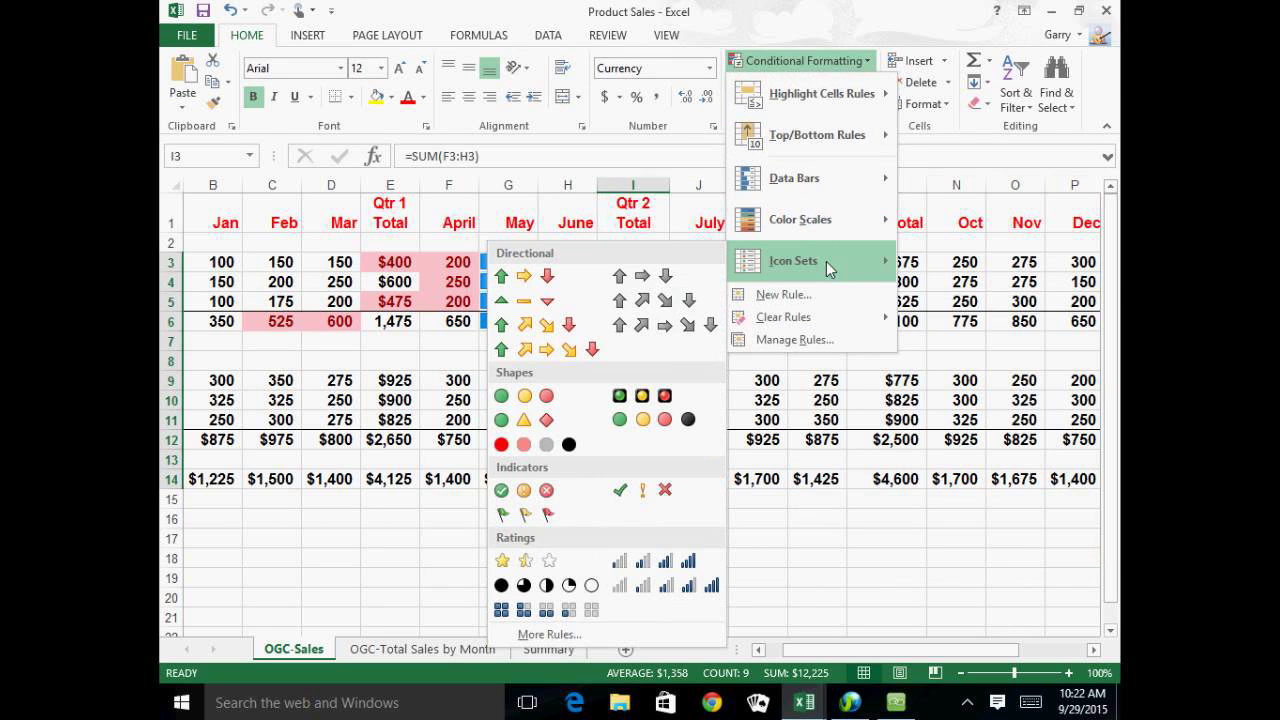
click(838, 478)
drag(1015, 265, 829, 472)
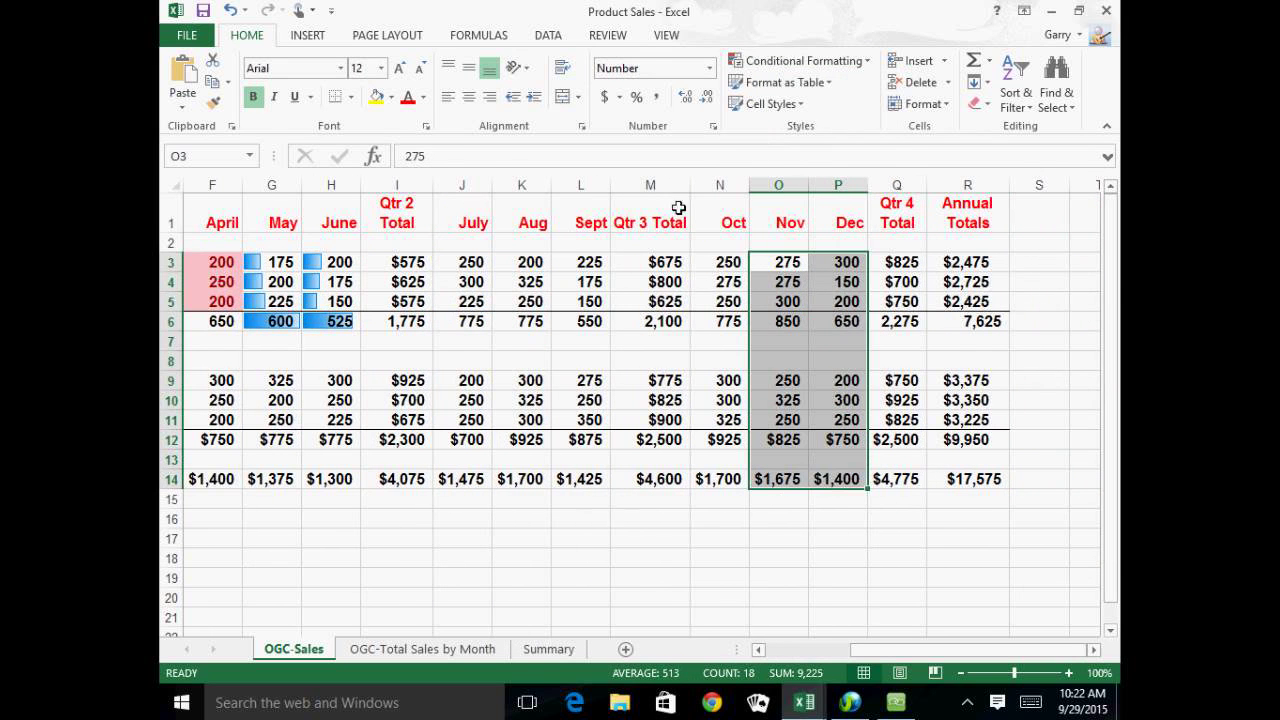
drag(888, 650, 810, 653)
click(1093, 650)
click(1093, 650)
click(822, 61)
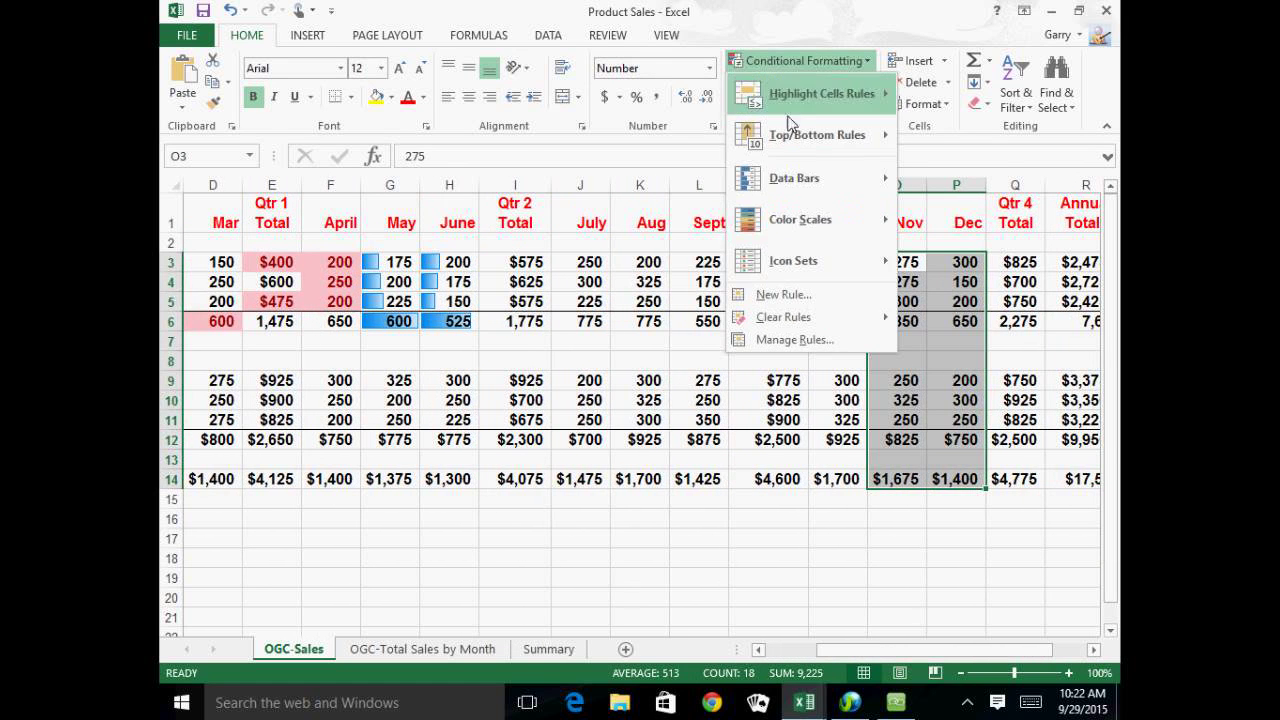
mouse_move(790, 262)
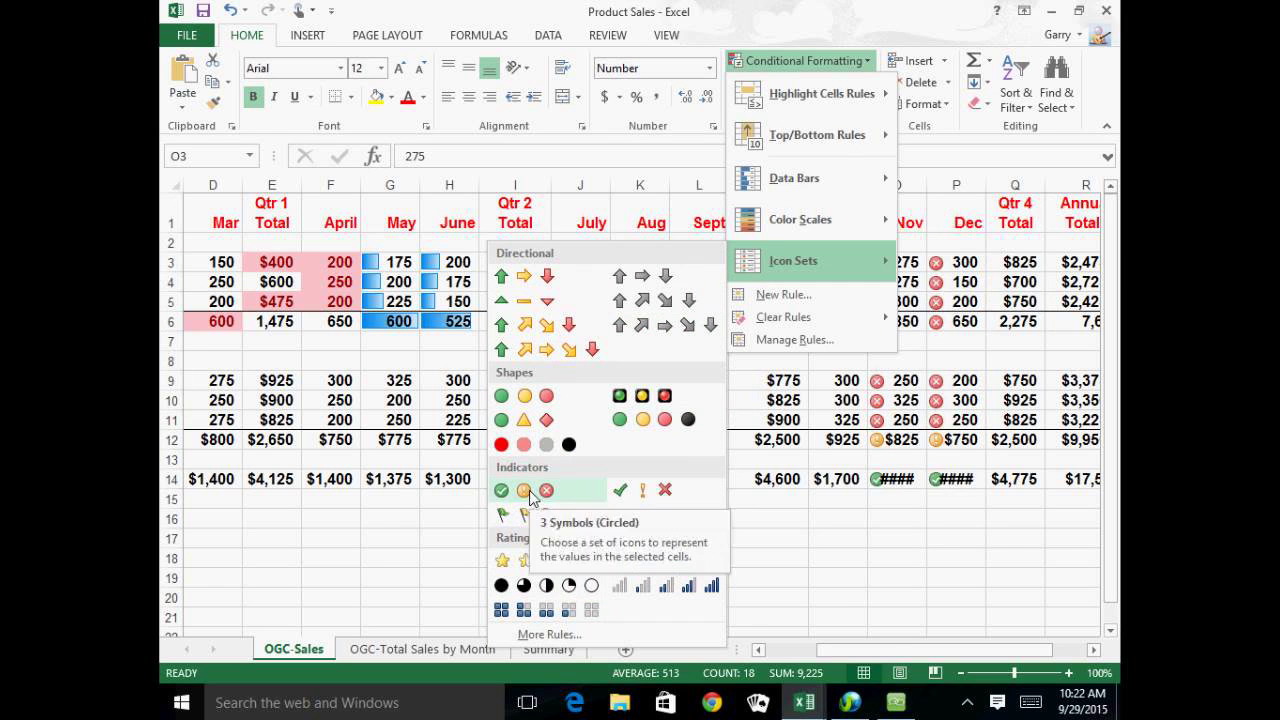
click(565, 636)
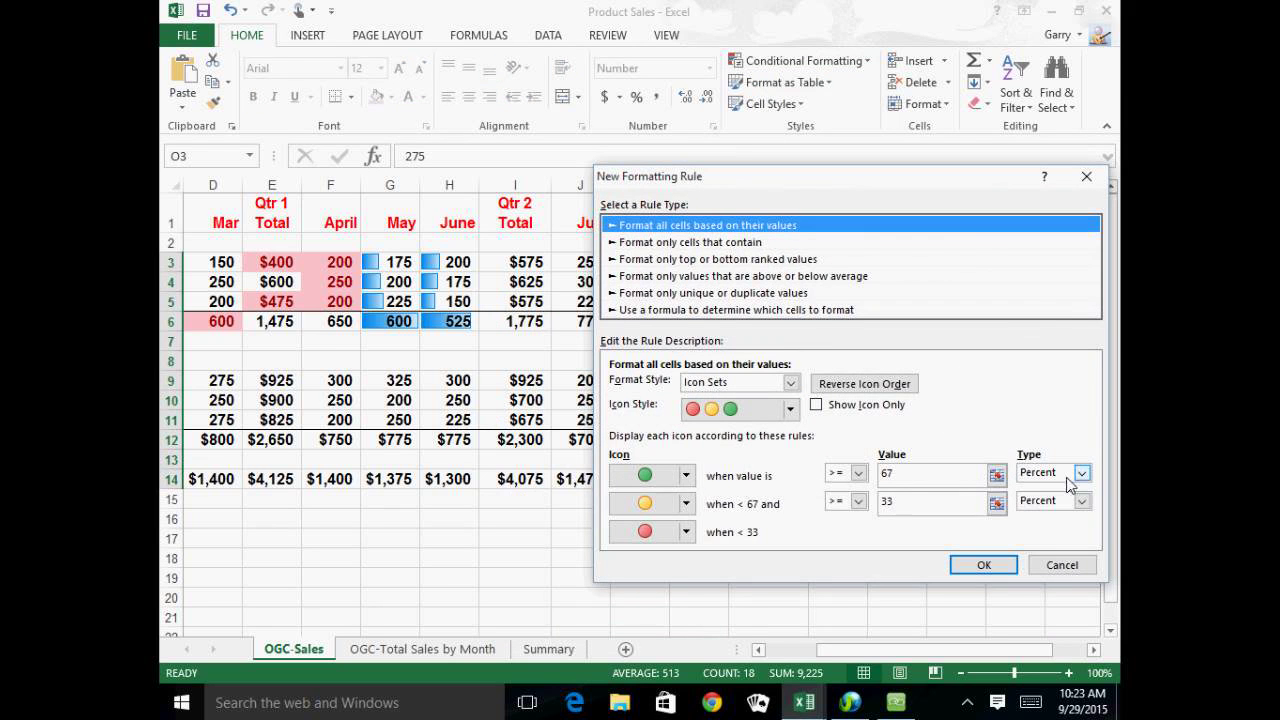
click(1060, 565)
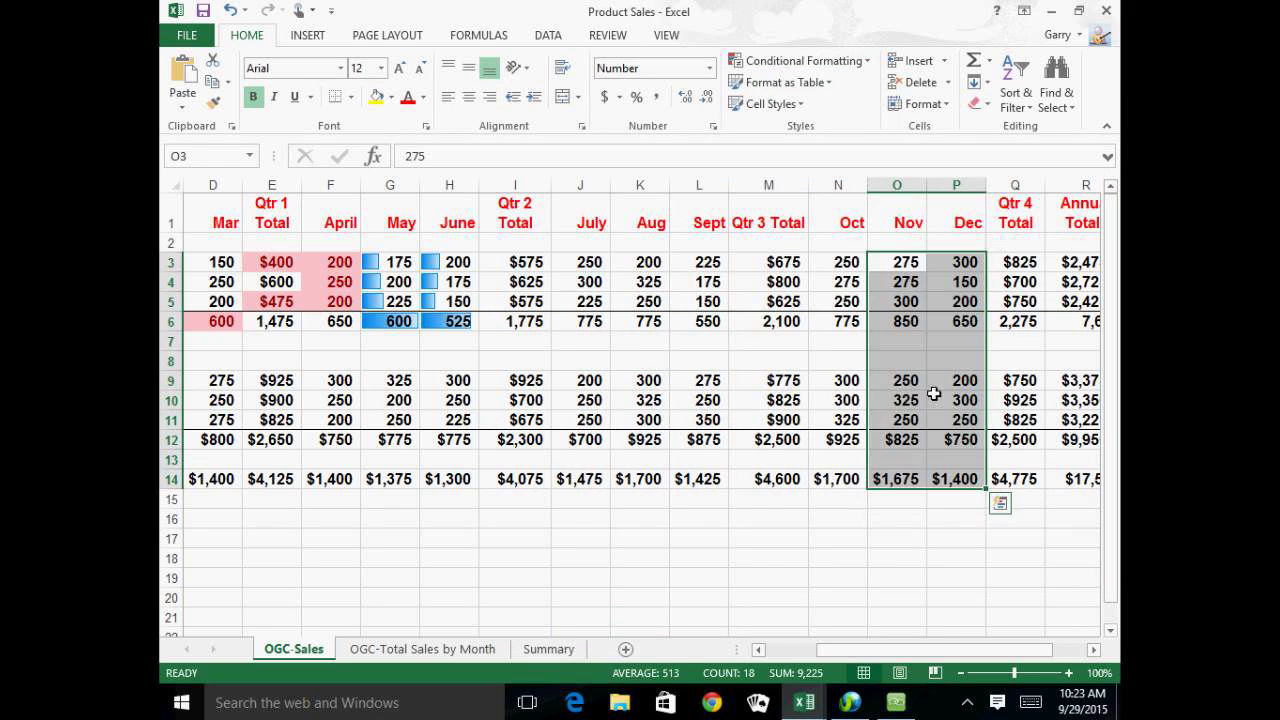
click(752, 343)
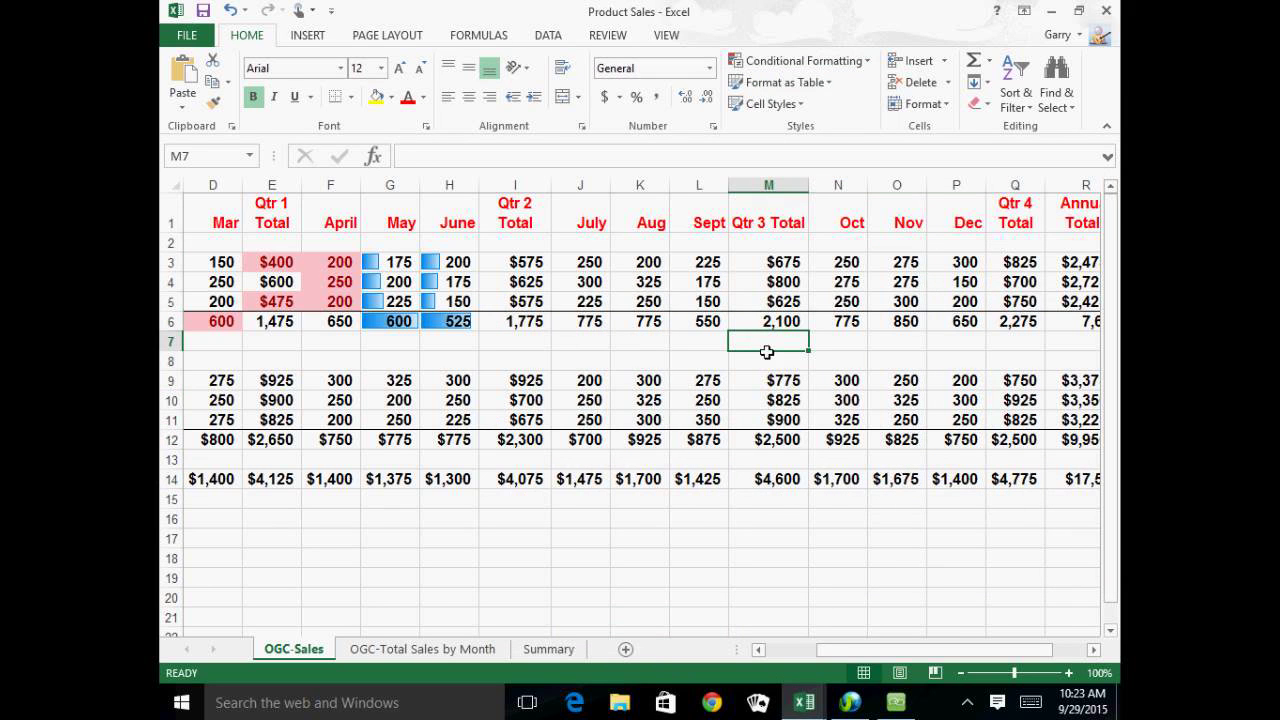
Step: Clear Rules from Entire Sheet, removing the light red highlights and blue data bars
click(866, 62)
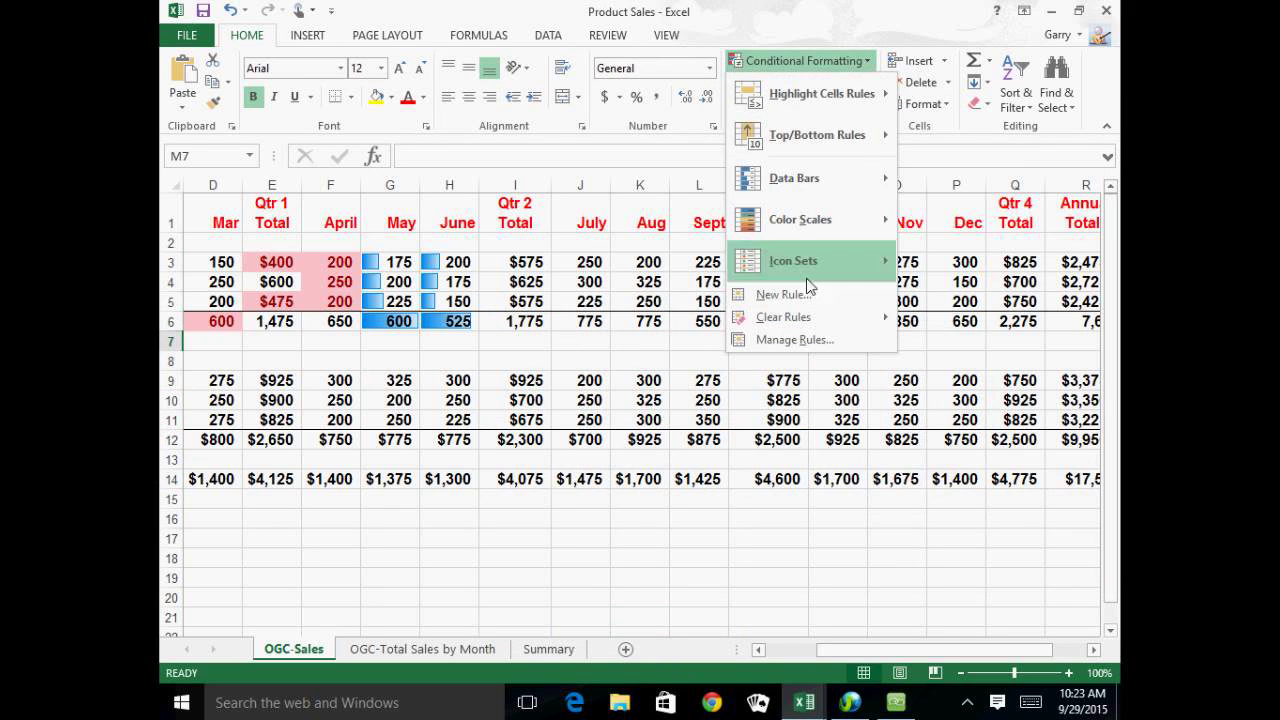
mouse_move(806, 317)
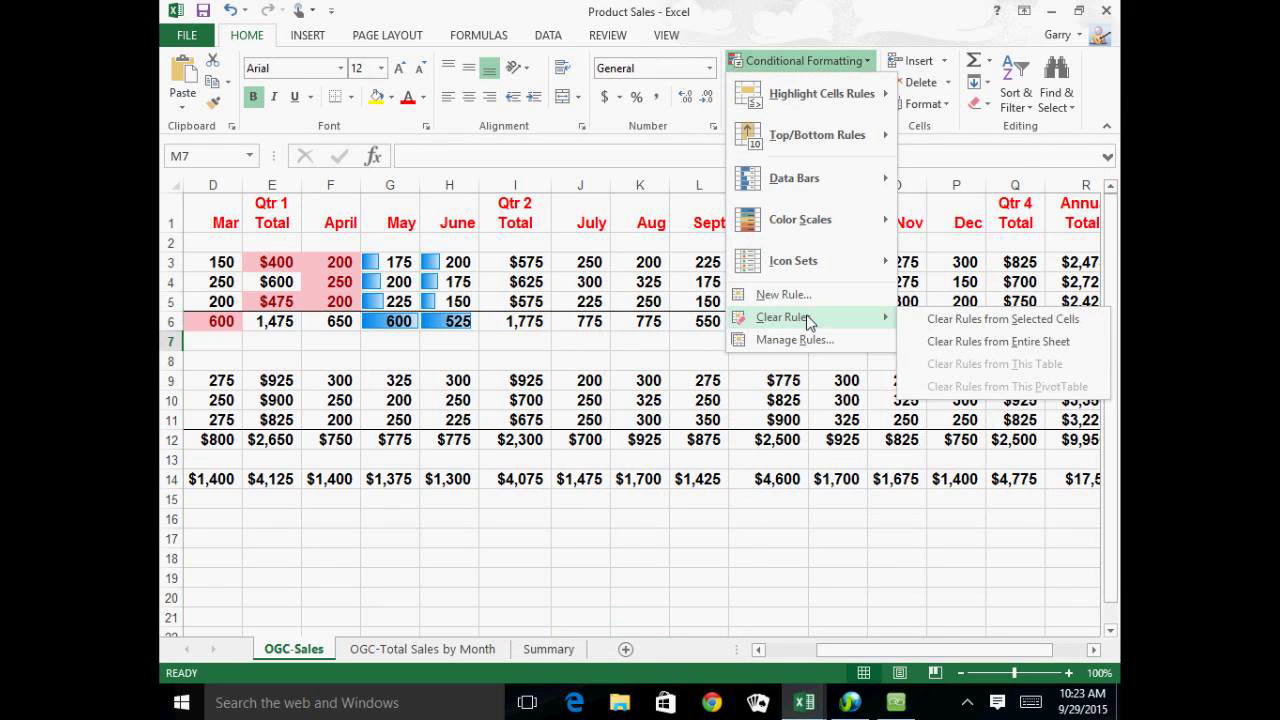
click(993, 342)
click(592, 577)
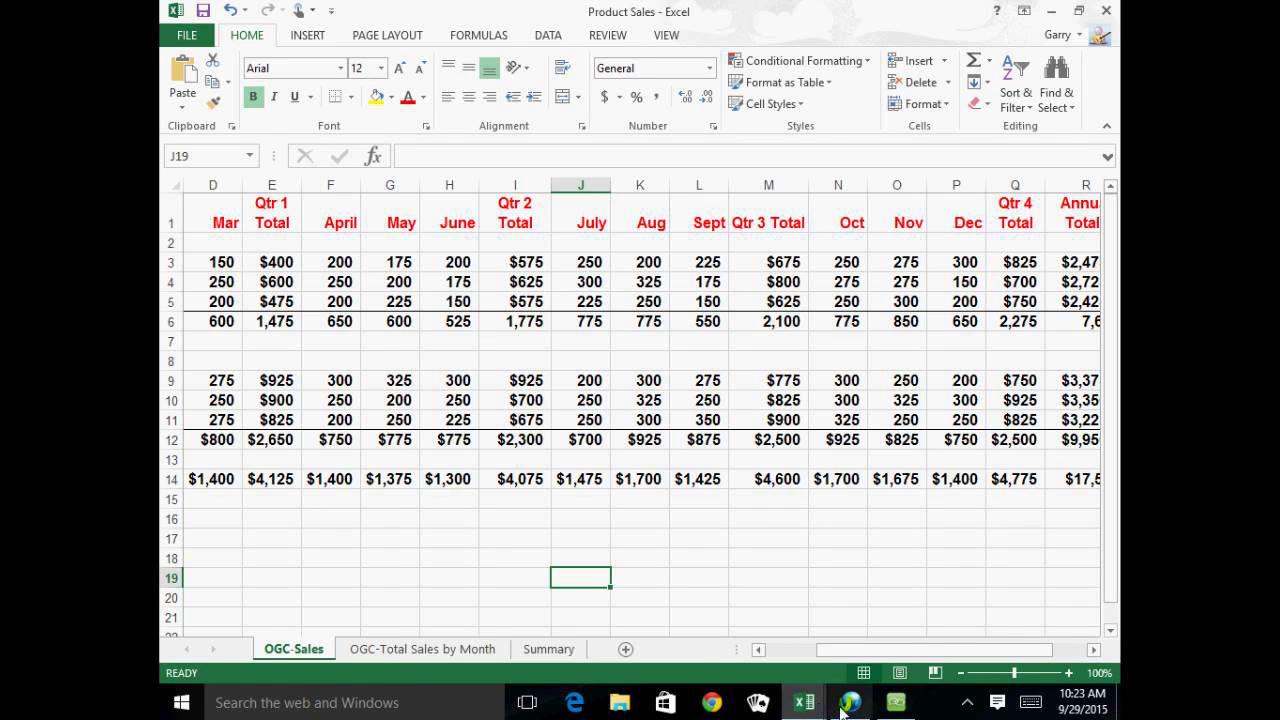
Step: In the AnyMeeting panel, Quick Mute All attendees and switch to the Chat tab
click(892, 706)
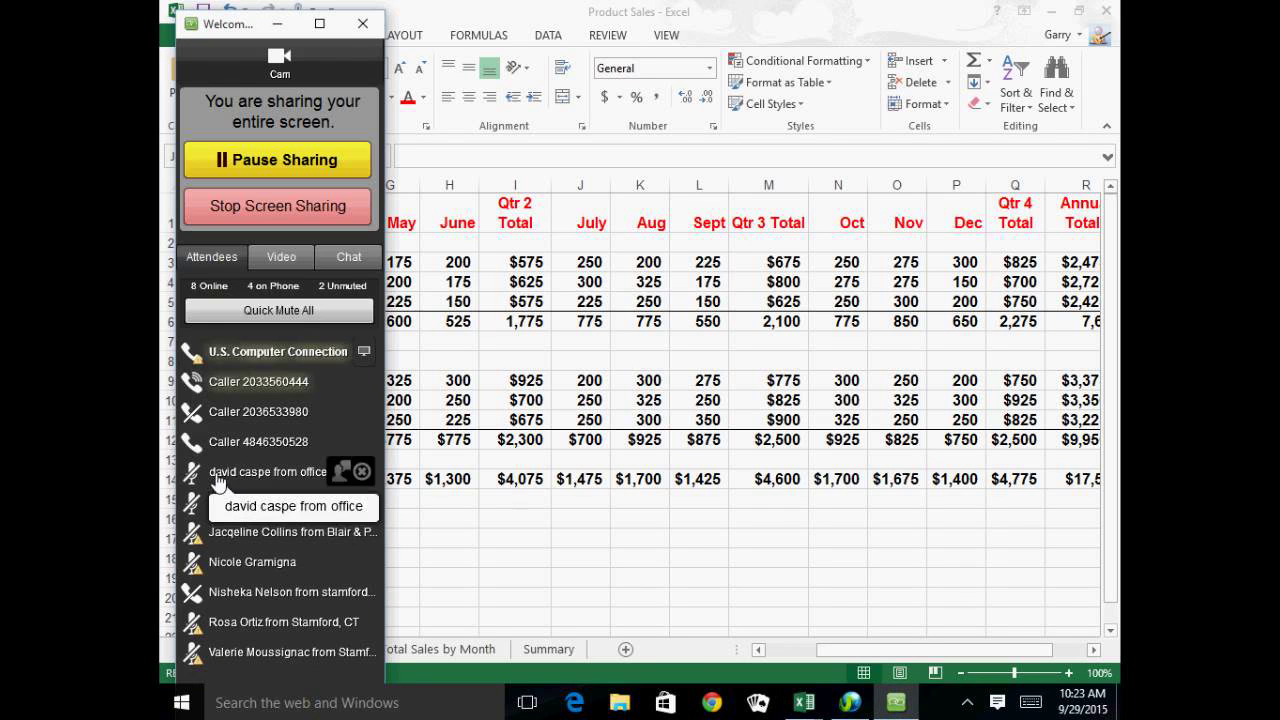
click(232, 312)
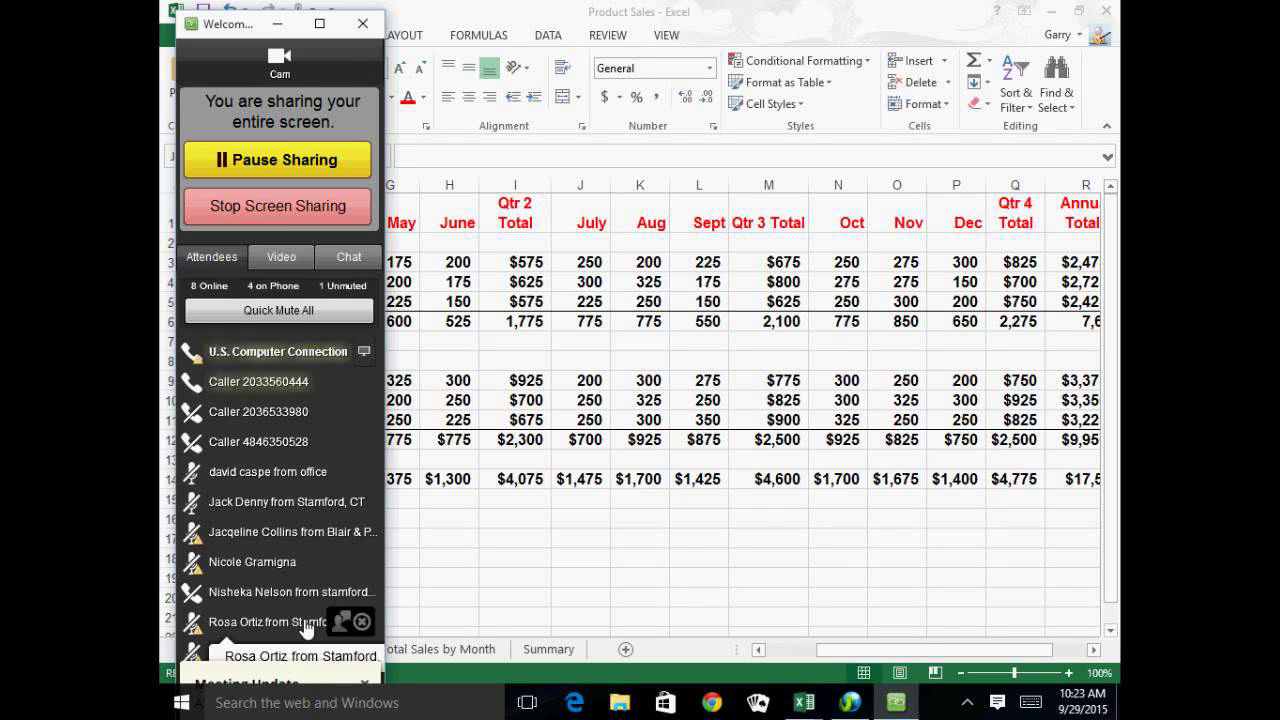
click(349, 258)
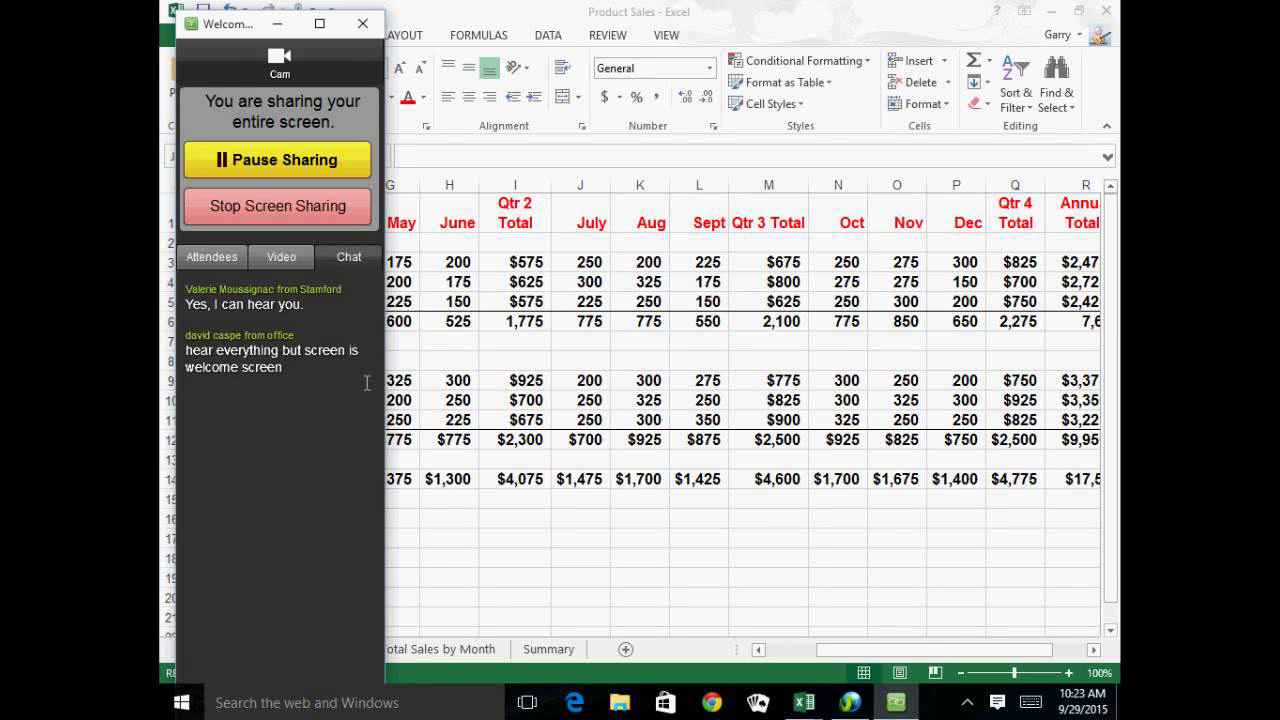